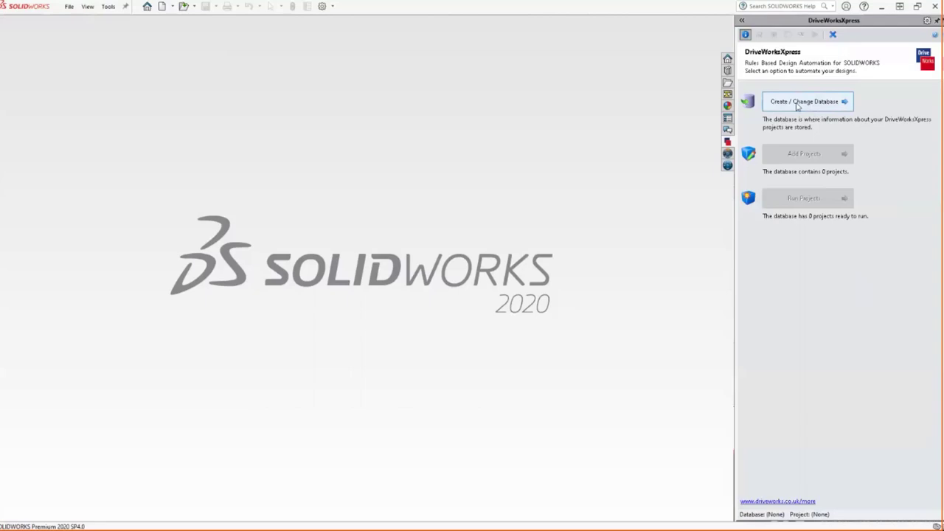
Create a DriveWorksXpress database named Wall Framing in the Xpress\Wall Framing folder.
left_click(796, 107)
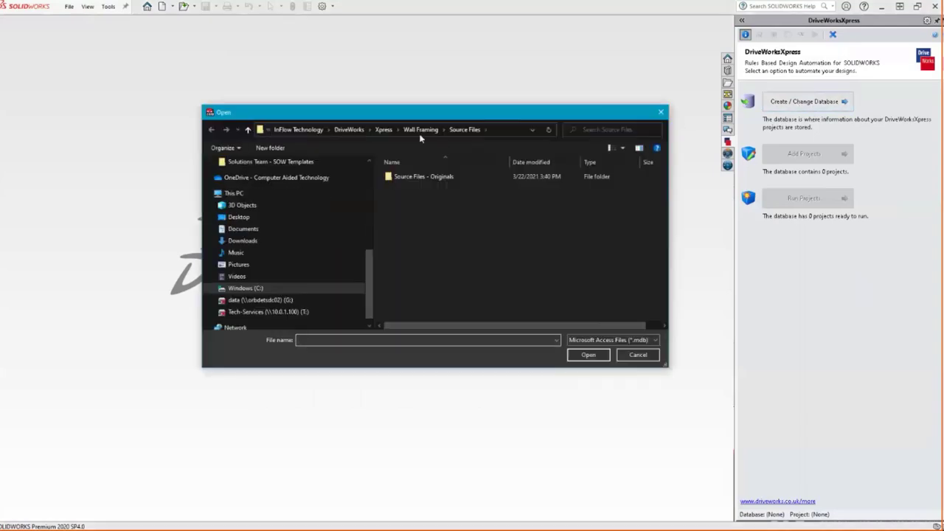
left_click(420, 131)
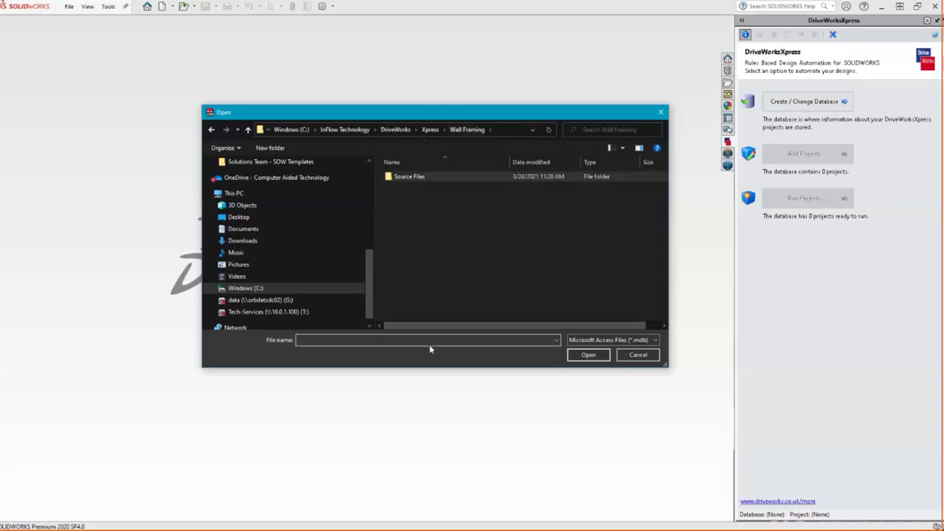
type("Wall")
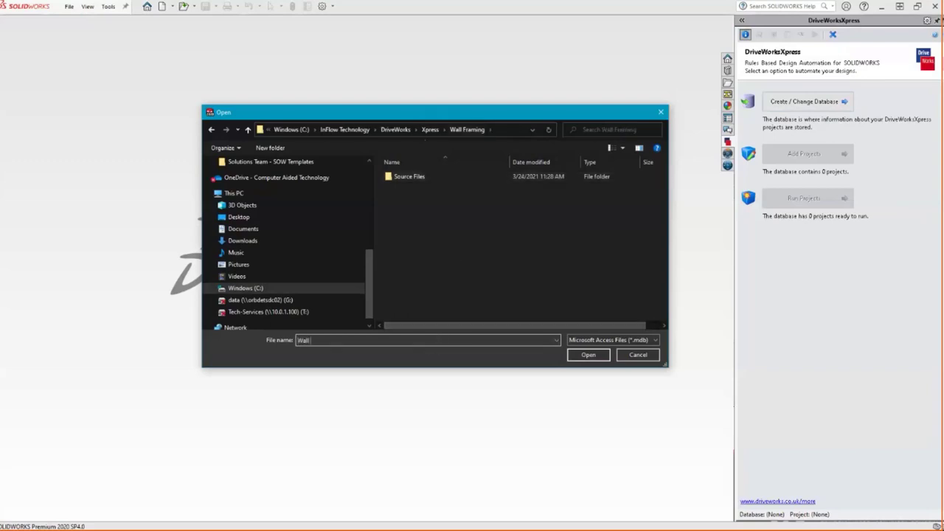
type(" Framing")
left_click(588, 355)
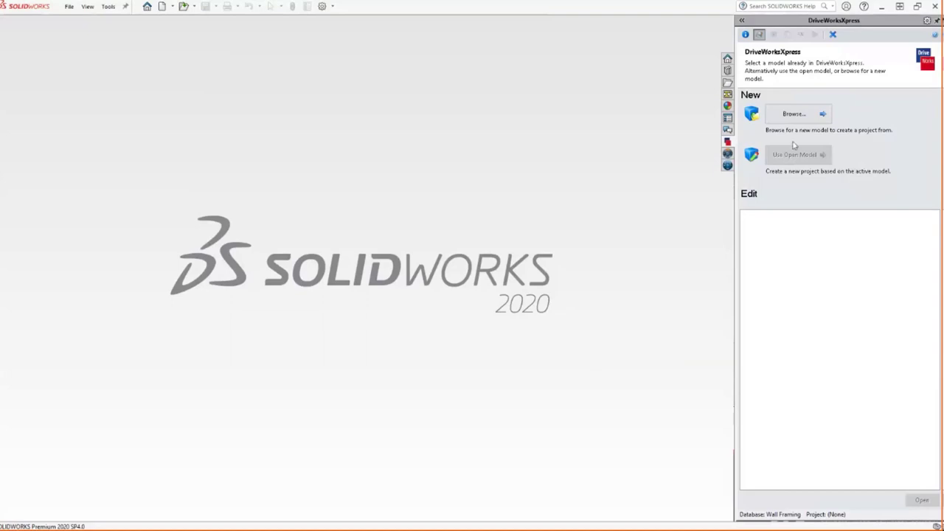
Base the new project on Wall Template.SLDASM from the Source Files folder.
left_click(800, 119)
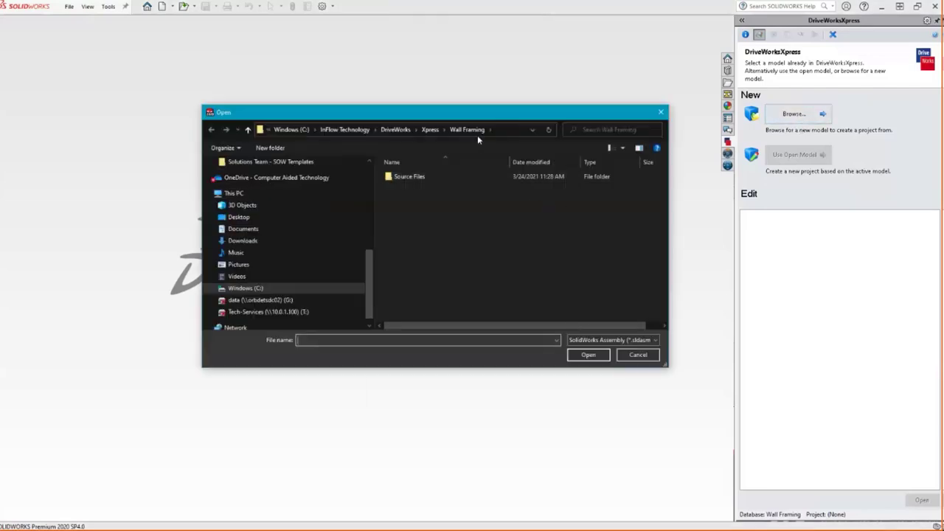
double_click(415, 177)
left_click(435, 199)
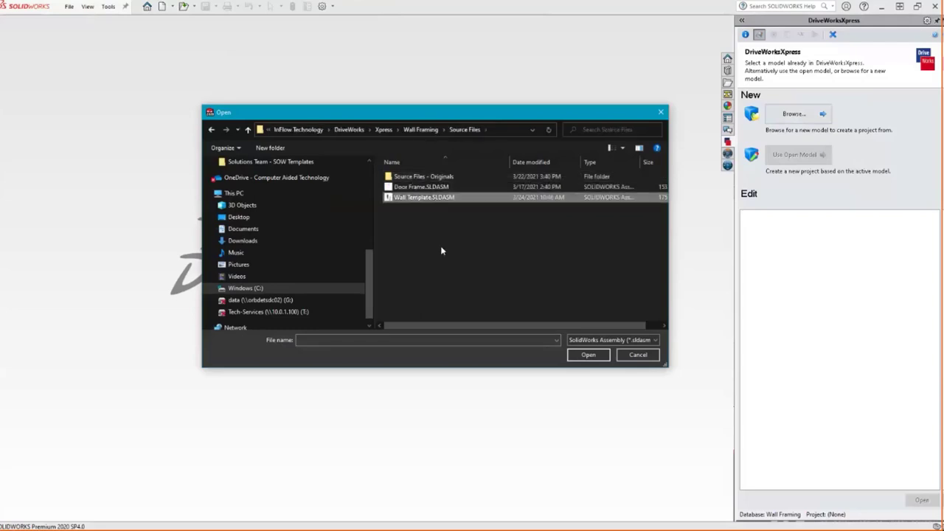
left_click(587, 355)
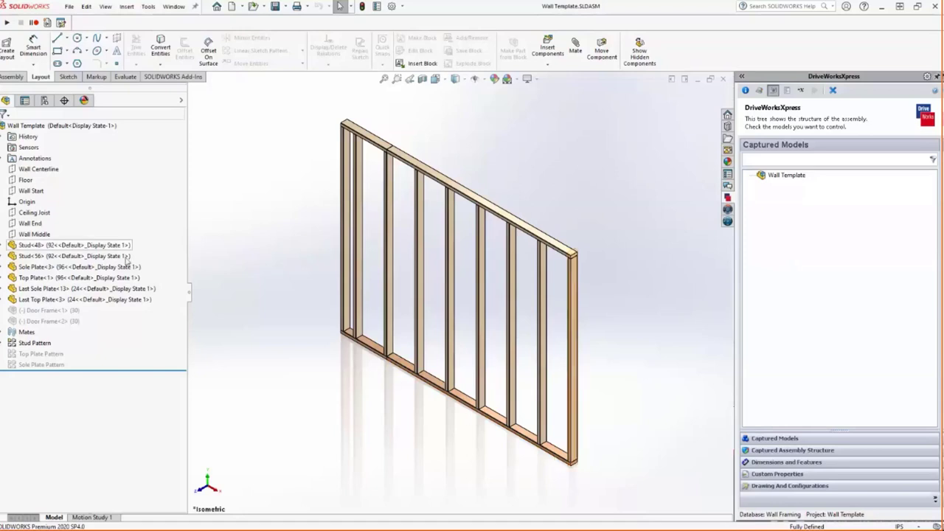
left_click(34, 169)
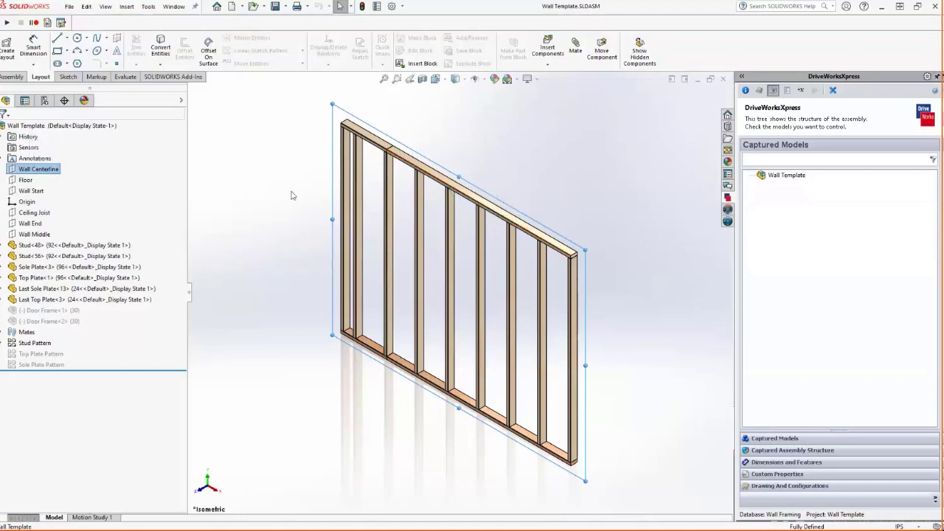
left_click(31, 190)
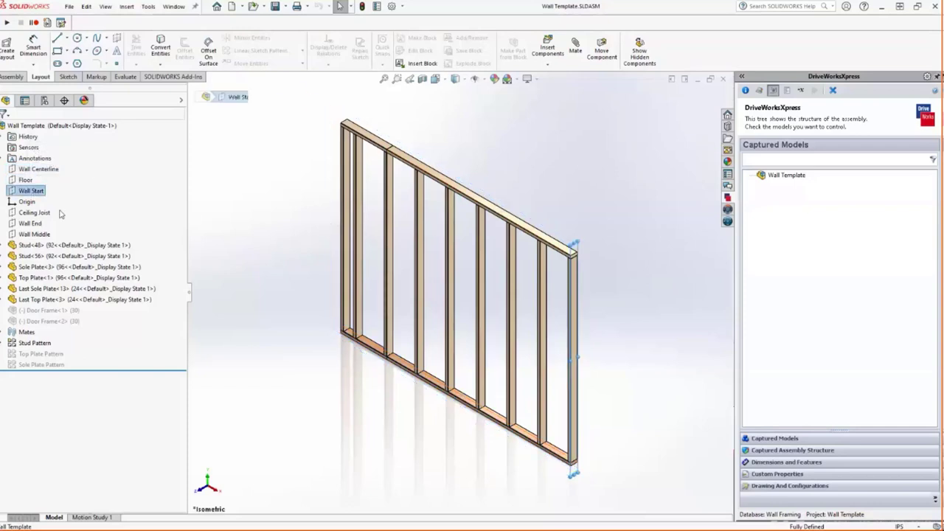
left_click(28, 213)
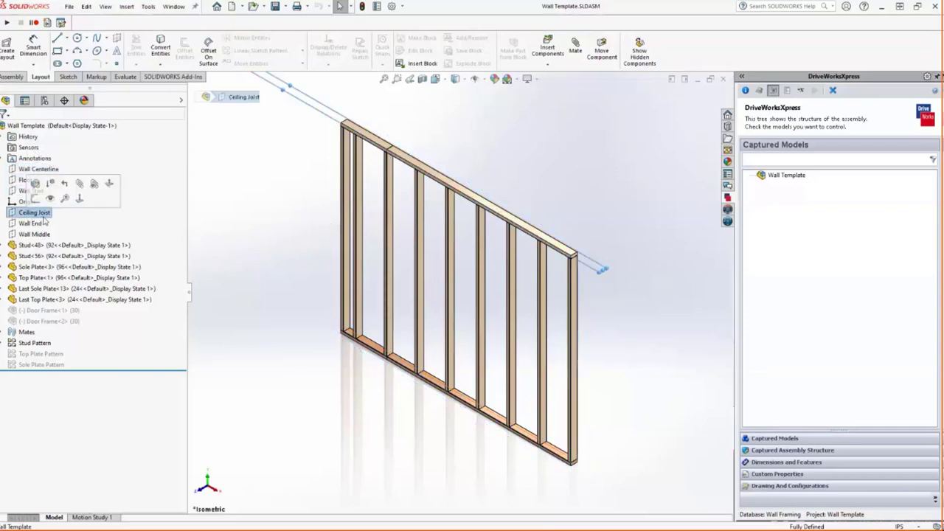
left_click(40, 223)
left_click(45, 235)
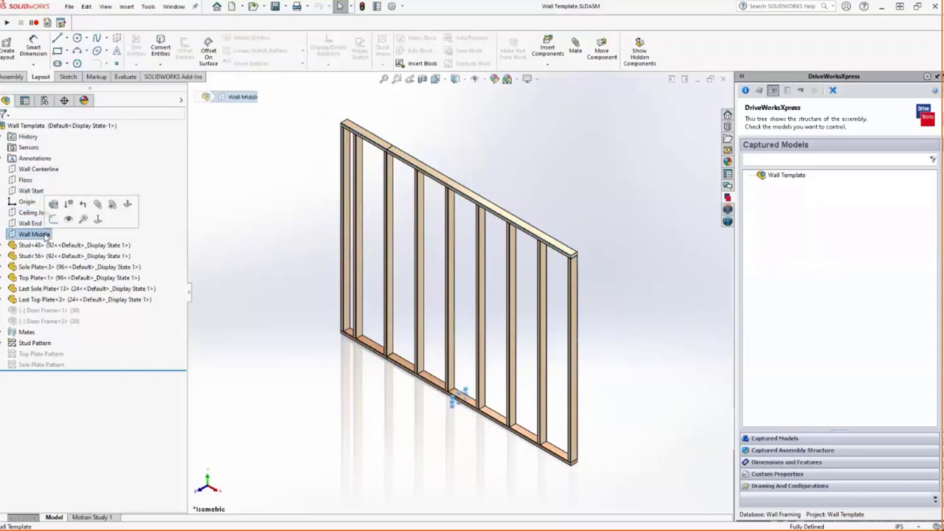
left_click(274, 251)
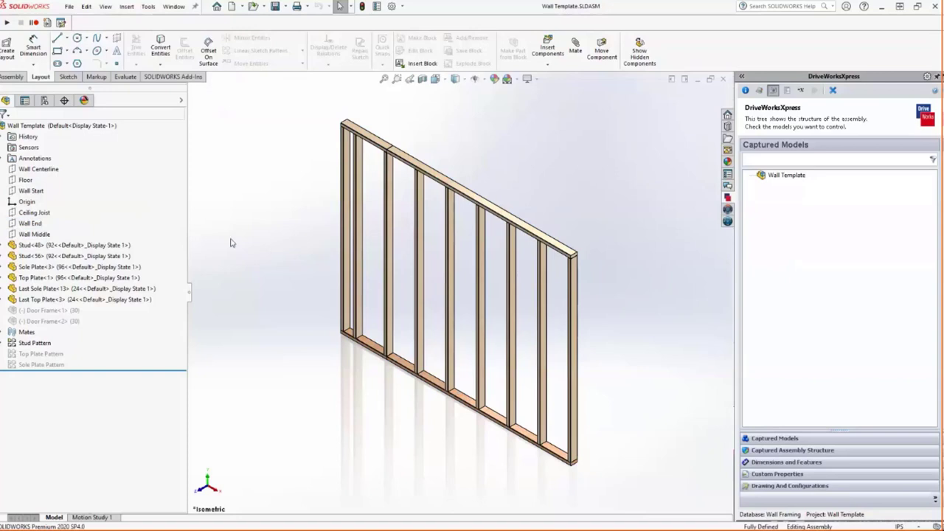
left_click(38, 225)
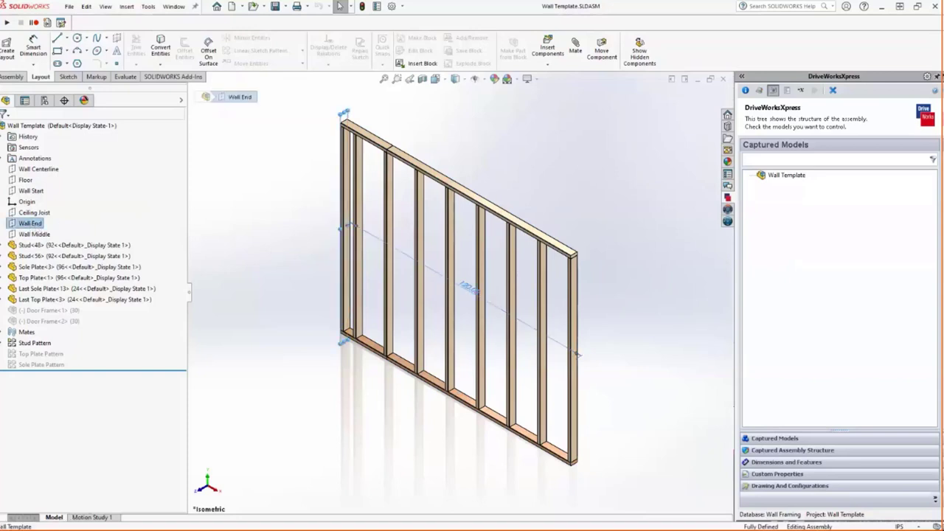
Change the Wall Length dimension to 200 in and rebuild the assembly.
left_click(468, 289)
double_click(465, 286)
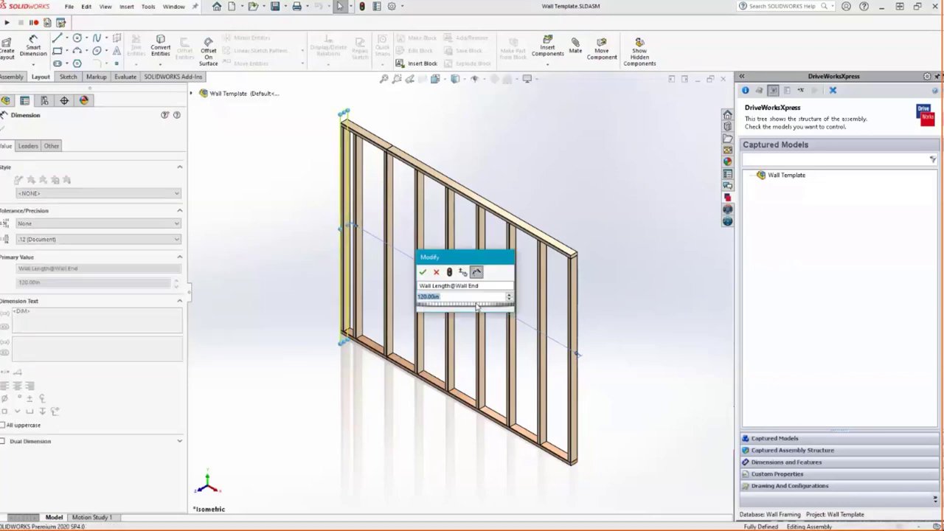
type("=")
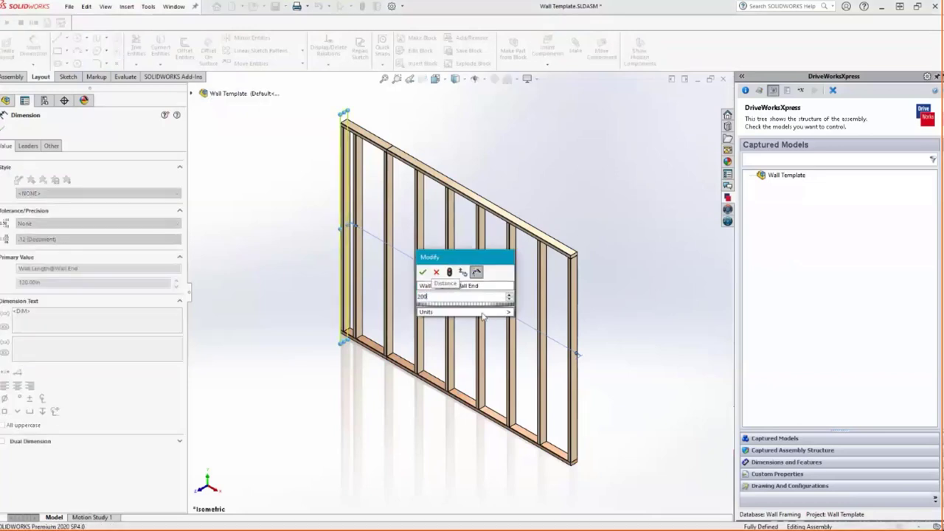
key("Return")
key("Escape")
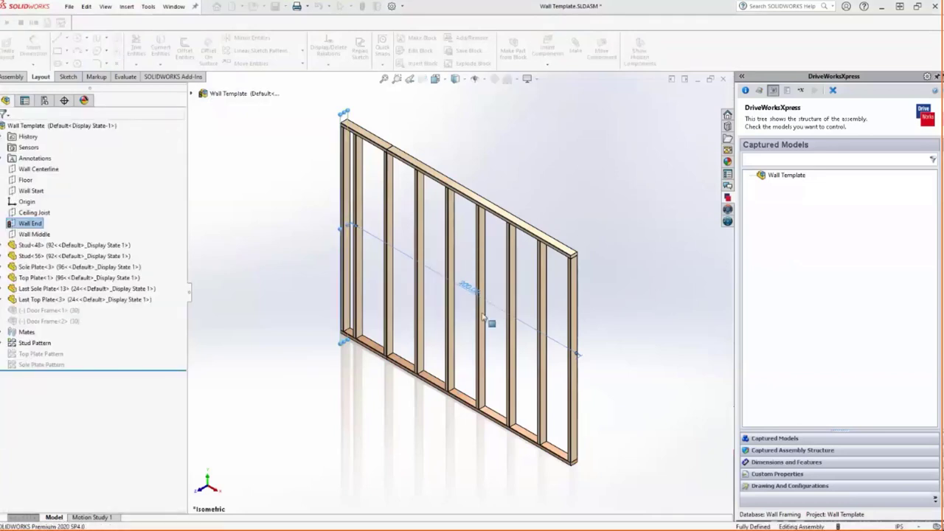
key("ctrl+b")
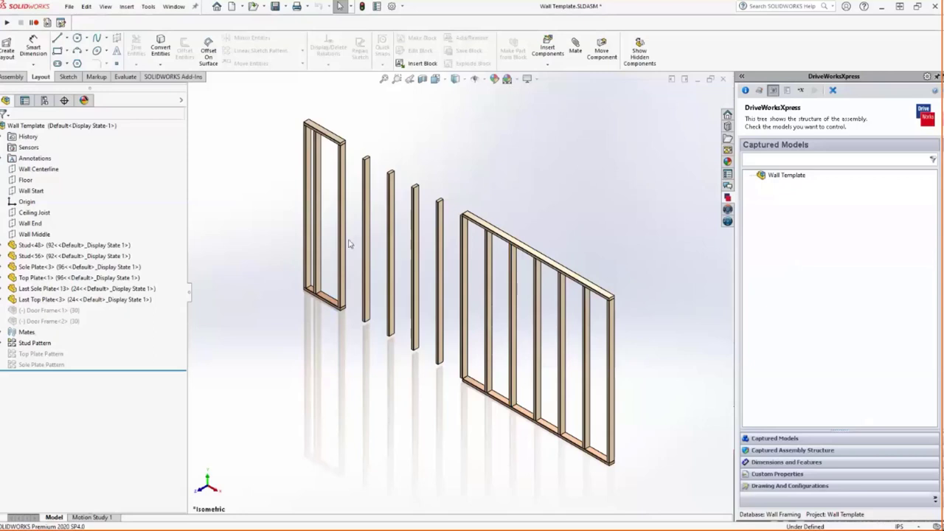
Inspect the Stud Pattern feature's settings and close it without changes.
right_click(41, 344)
left_click(50, 297)
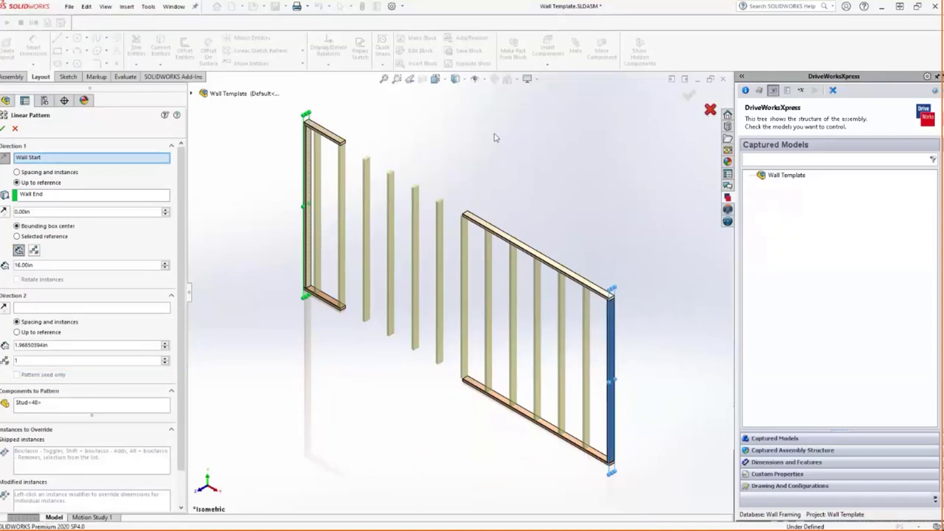
left_click(709, 111)
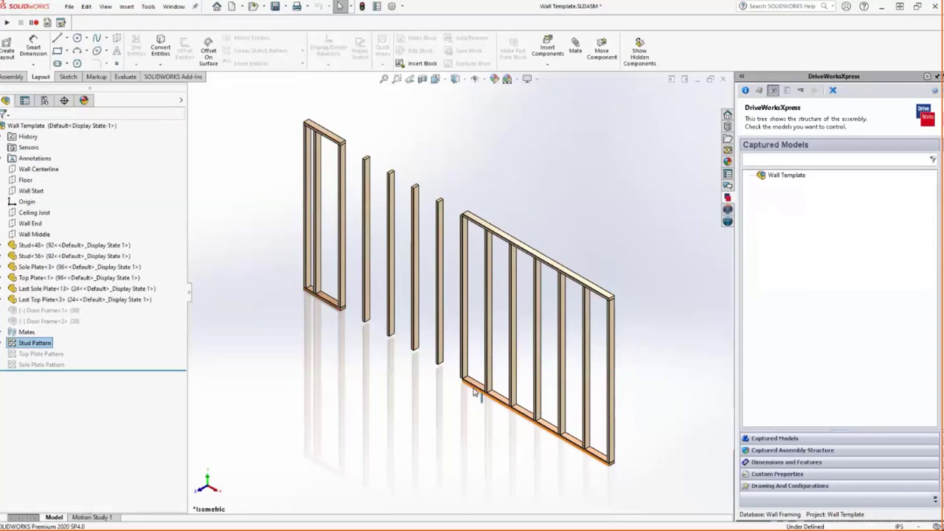
Set the Wall End's Wall Length dimension back to 120 in and rebuild.
left_click(33, 224)
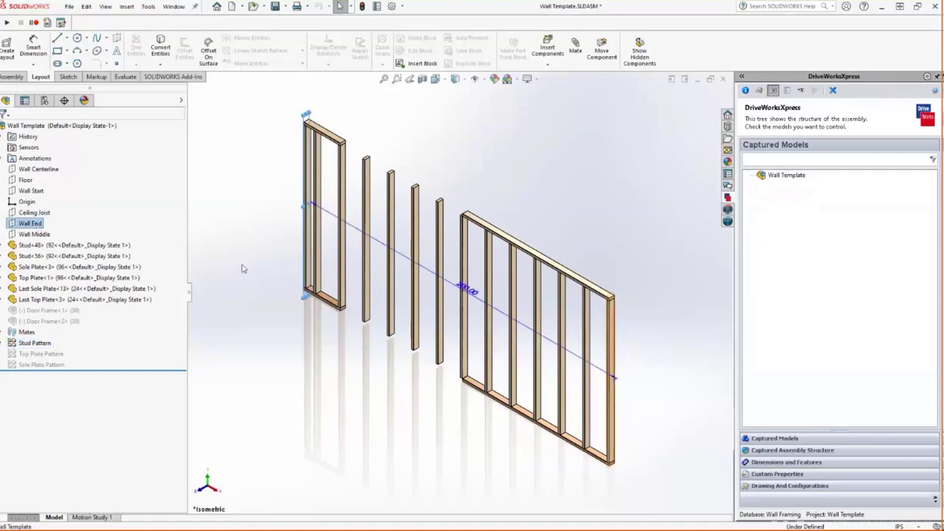
left_click(470, 293)
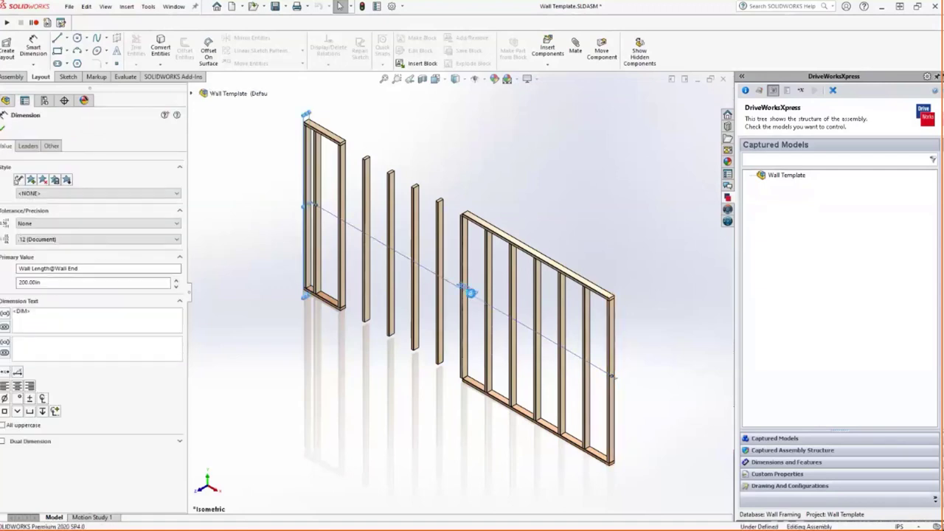
double_click(470, 293)
type("120")
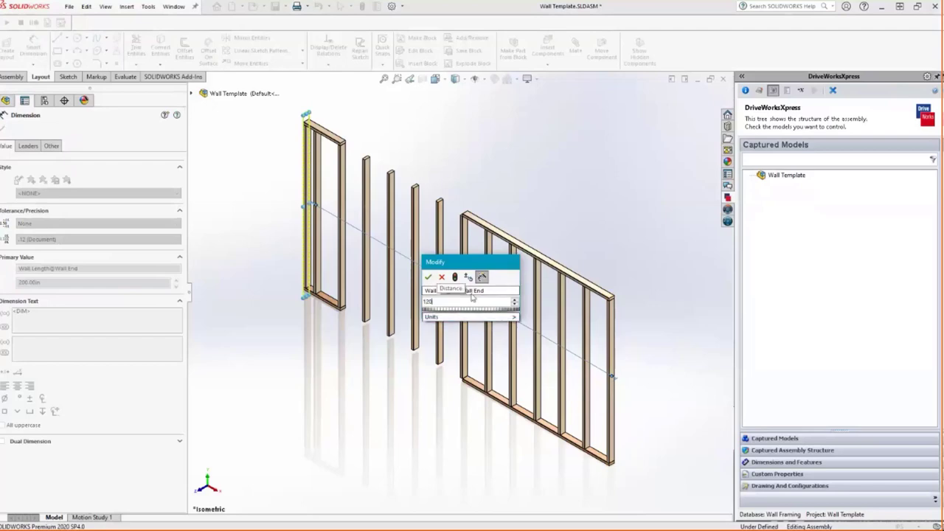
key("Return")
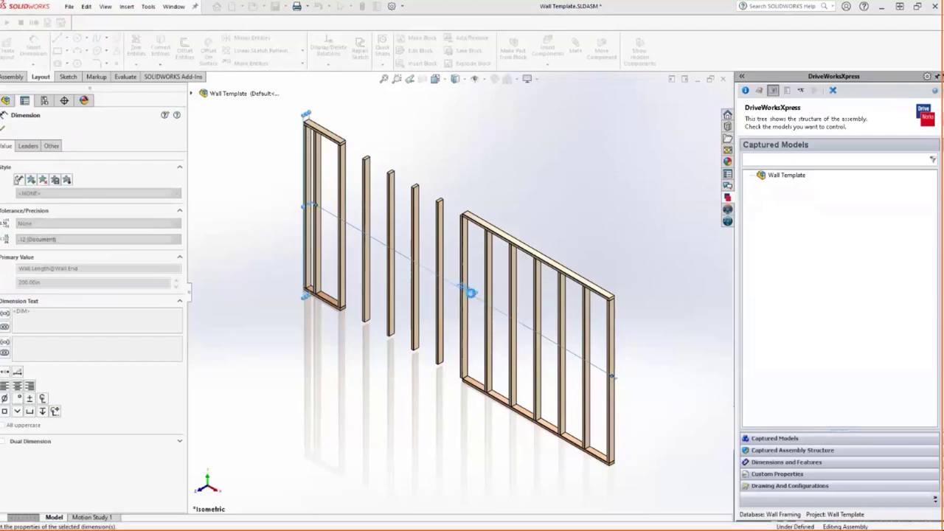
key("Escape")
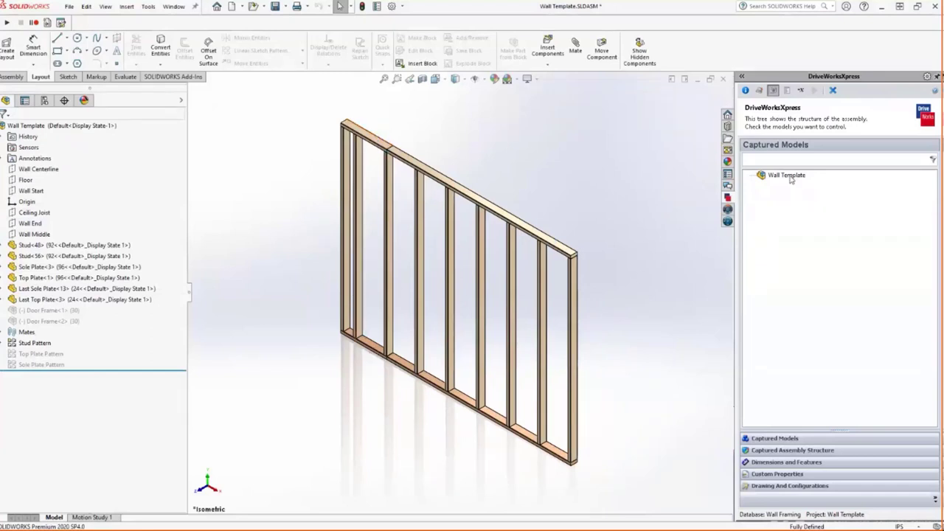
Capture Wall Template.SLDDRW as the project's drawing under Drawing And Configurations.
left_click(818, 451)
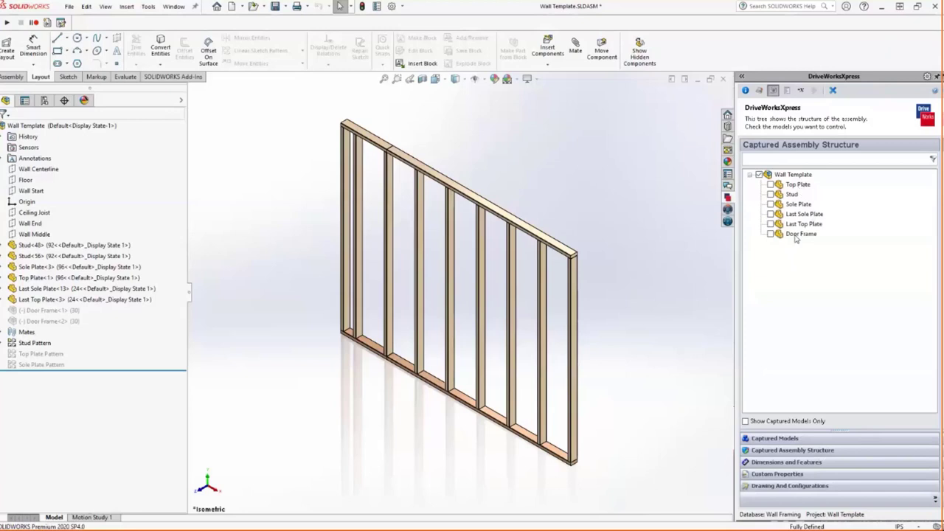
left_click(814, 487)
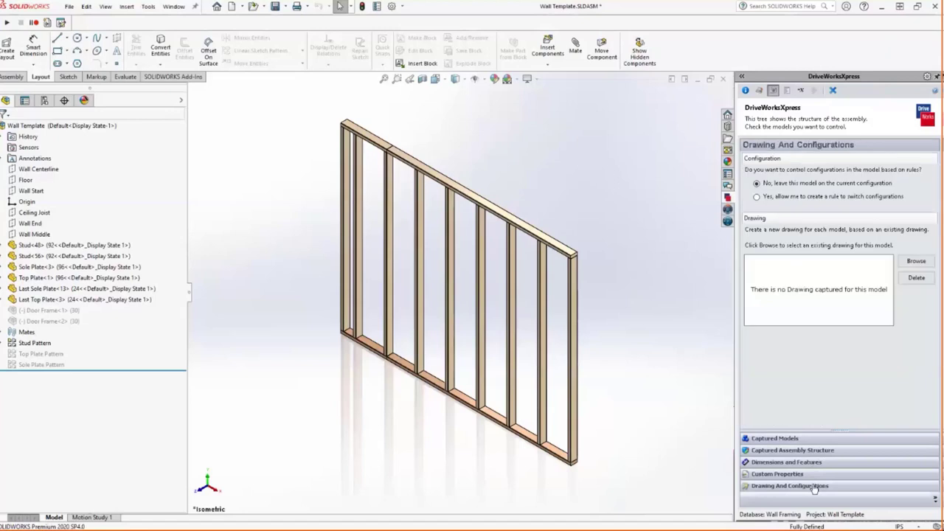
left_click(916, 263)
left_click(424, 187)
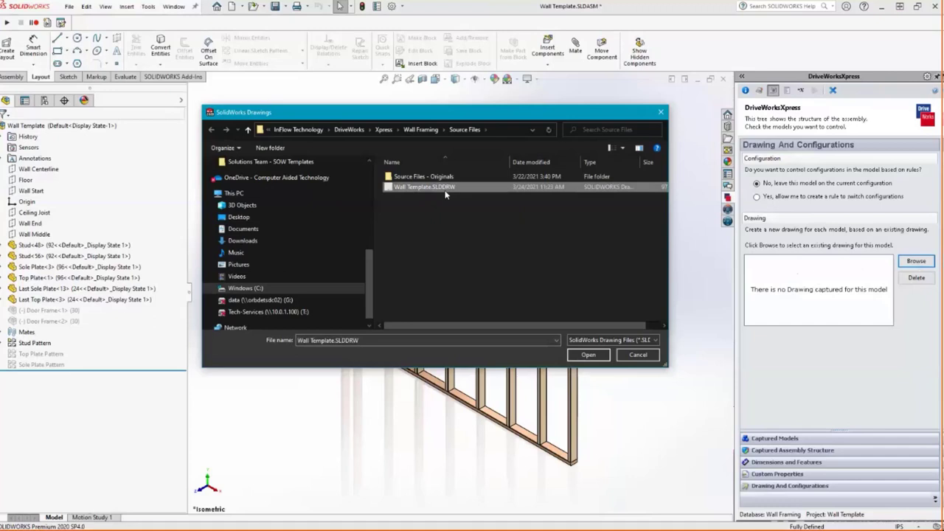
left_click(586, 355)
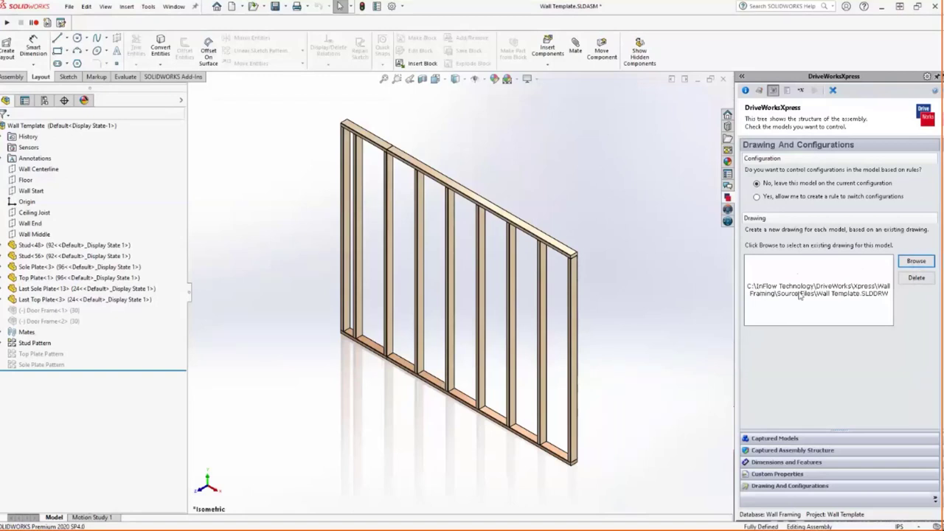
left_click(786, 461)
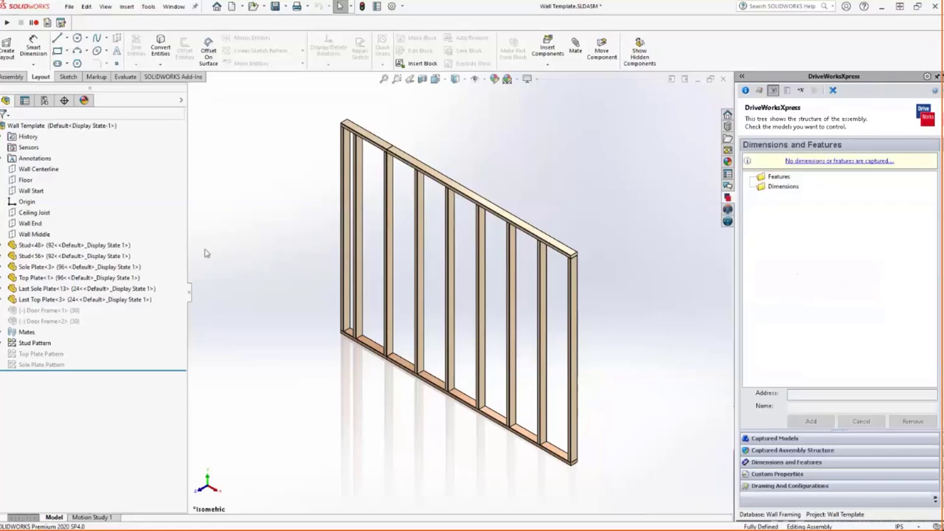
Add the Wall Length@Wall End dimension to the project's captured dimensions.
left_click(33, 224)
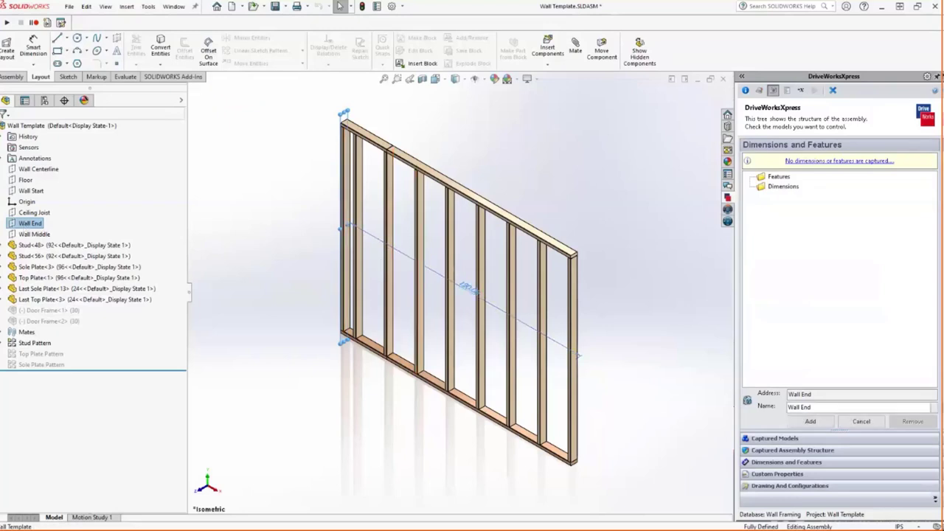
left_click(468, 292)
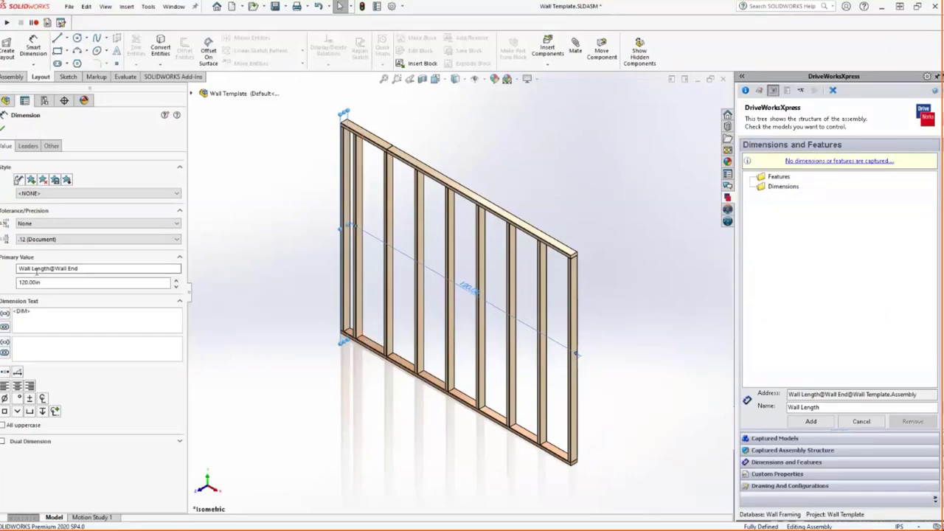
left_click(823, 422)
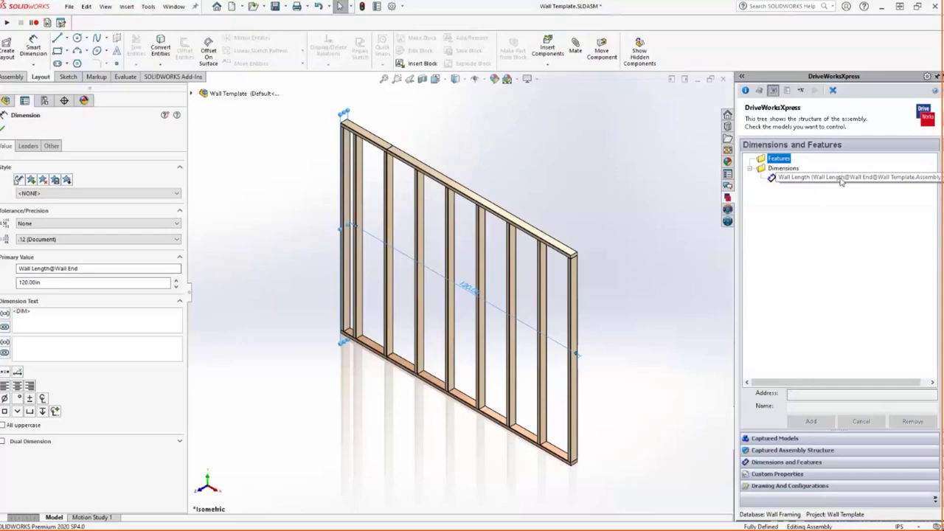
left_click(691, 210)
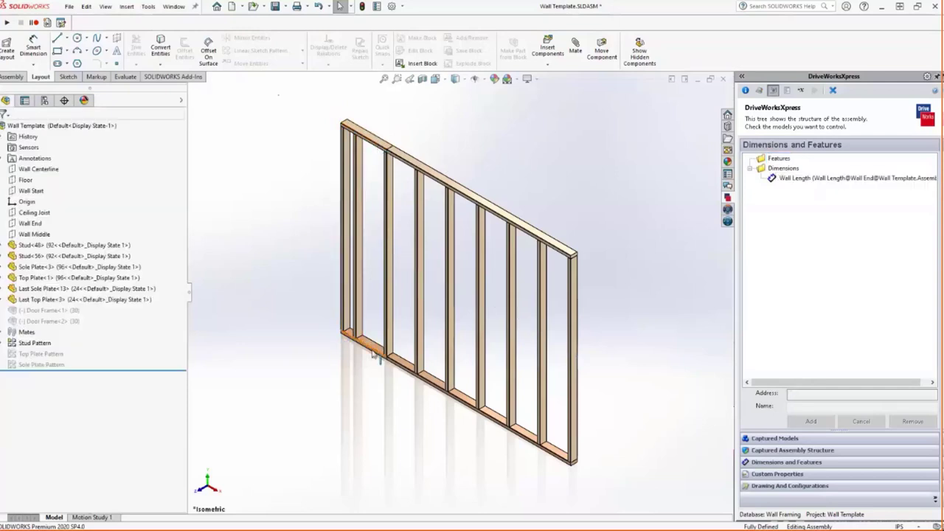
Mark Last Sole Plate as a captured model in the assembly structure.
left_click(772, 451)
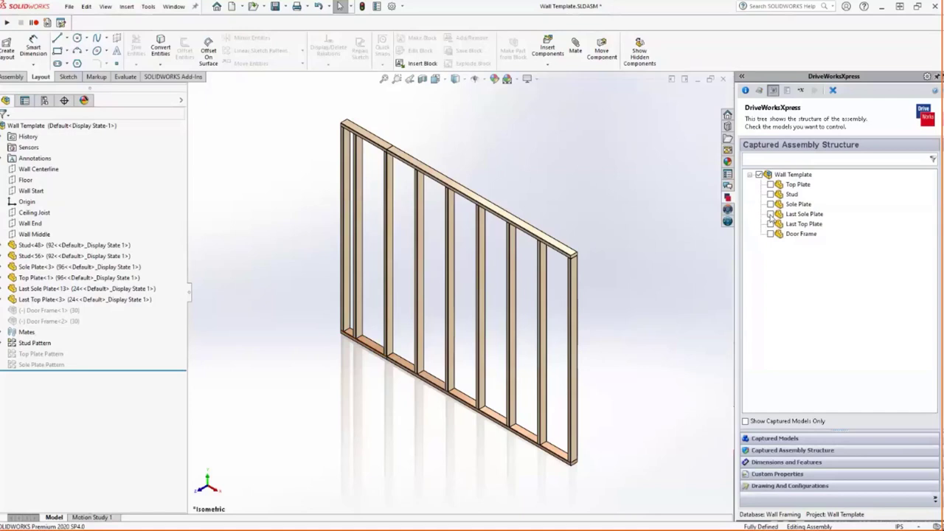
left_click(771, 215)
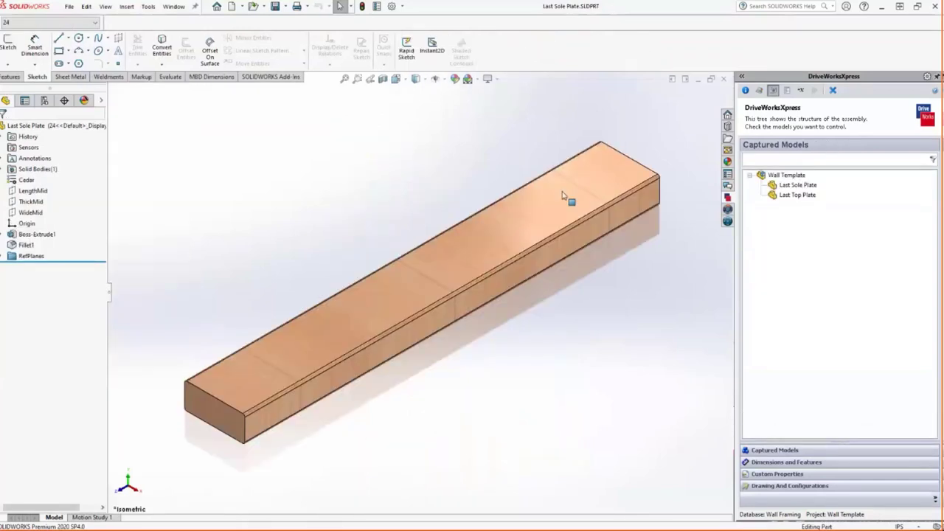
Capture the Last Sole Plate's 24.00in Length@Boss-Extrude1 dimension in the project.
left_click(40, 235)
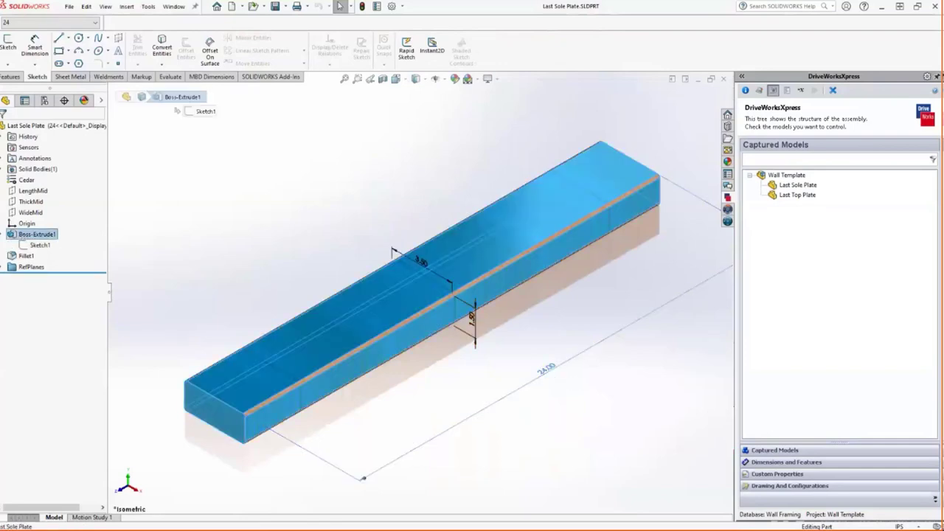
left_click(546, 366)
left_click(26, 284)
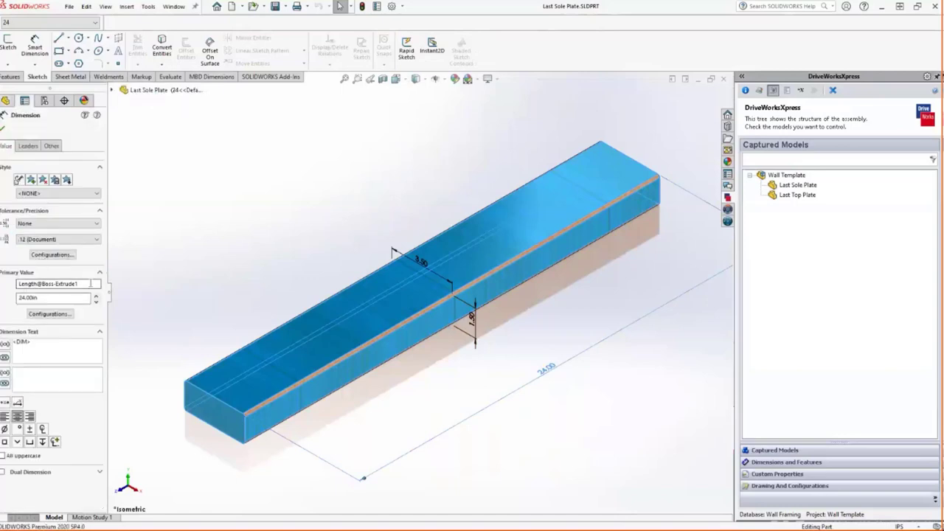
left_click(786, 465)
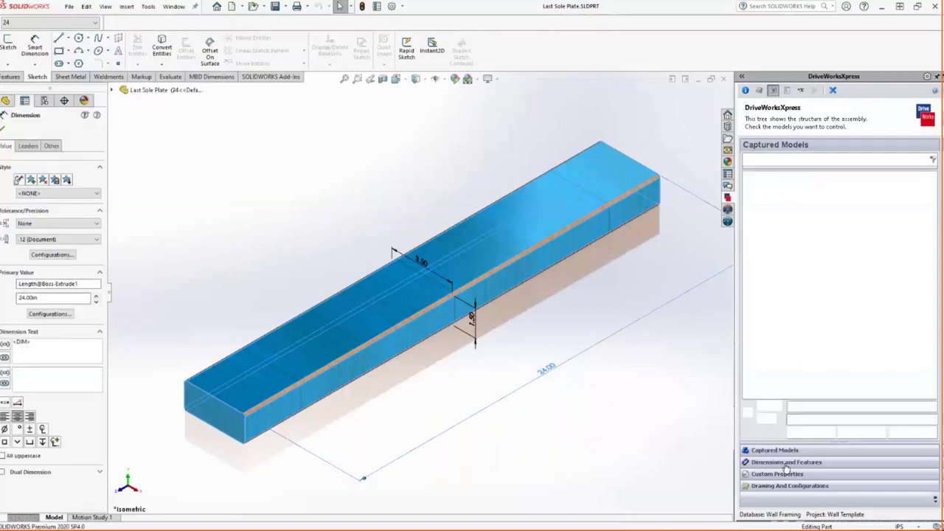
left_click(805, 434)
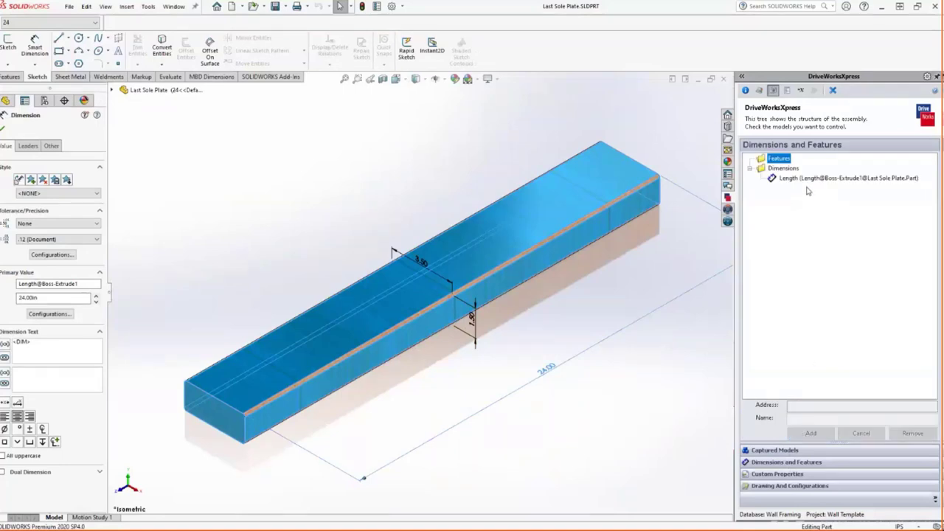
left_click(683, 127)
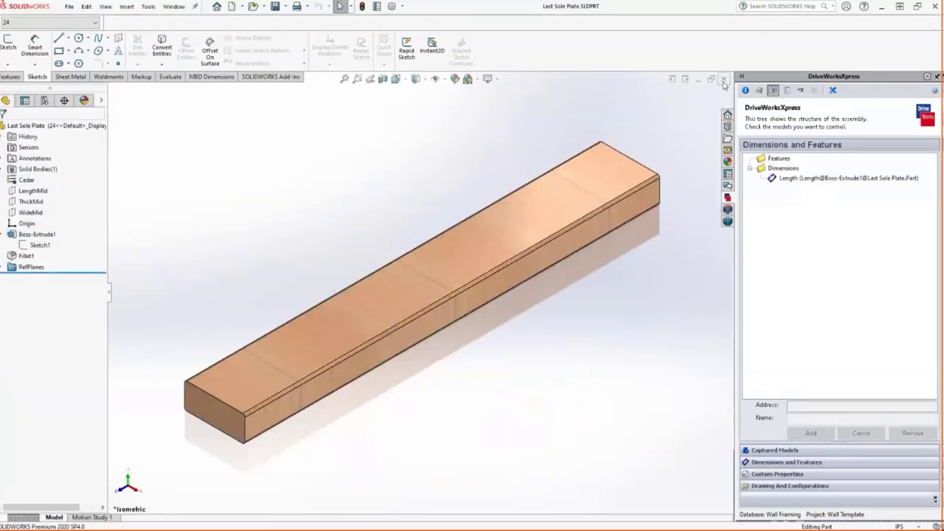
Capture the Last Top Plate's 24.00in Length@Boss-Extrude1 dimension in the project.
left_click(759, 90)
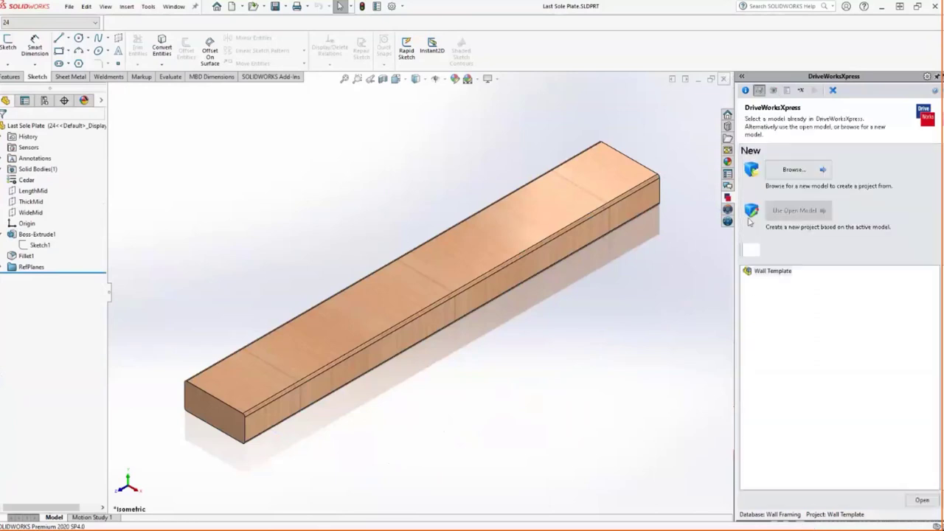
double_click(761, 273)
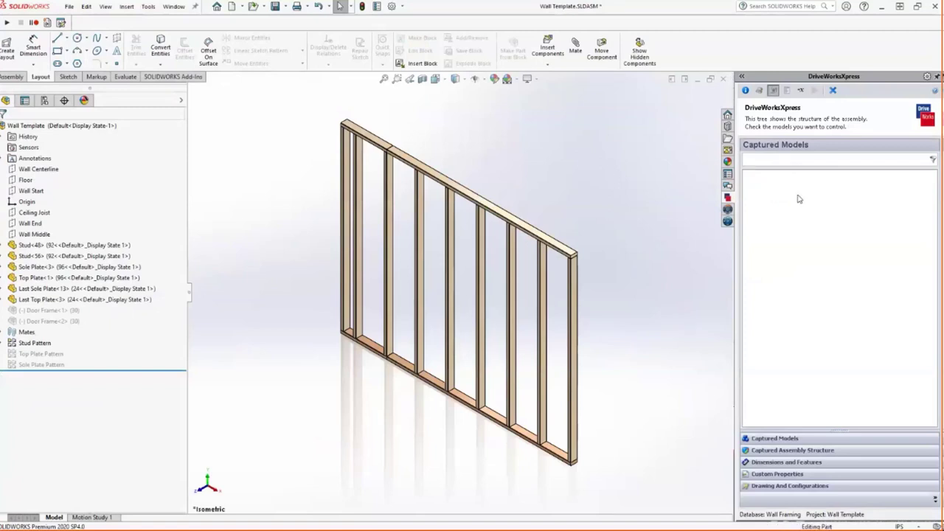
left_click(37, 234)
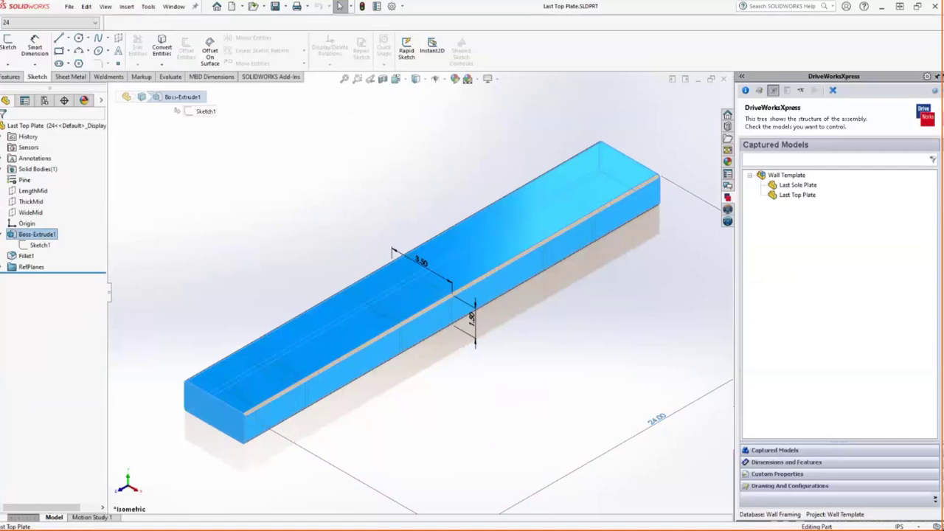
left_click(656, 418)
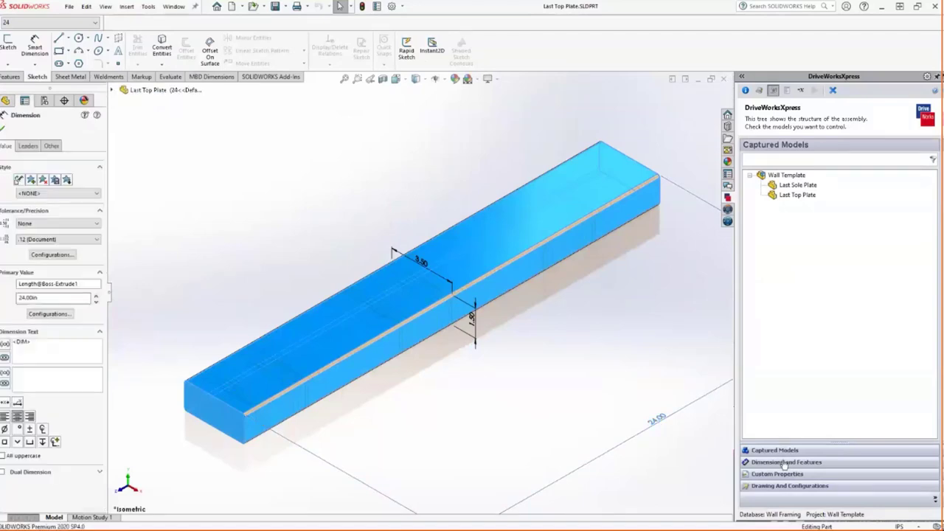
left_click(787, 461)
left_click(810, 432)
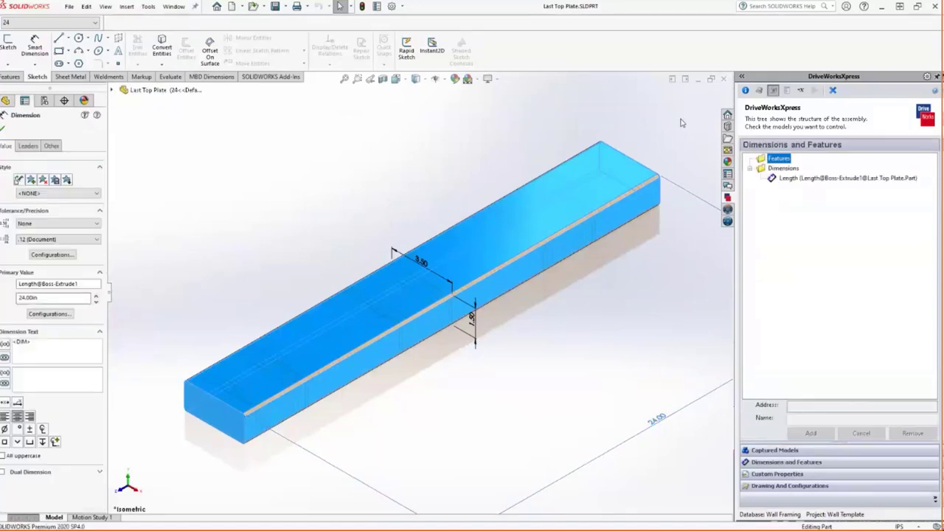
left_click(682, 121)
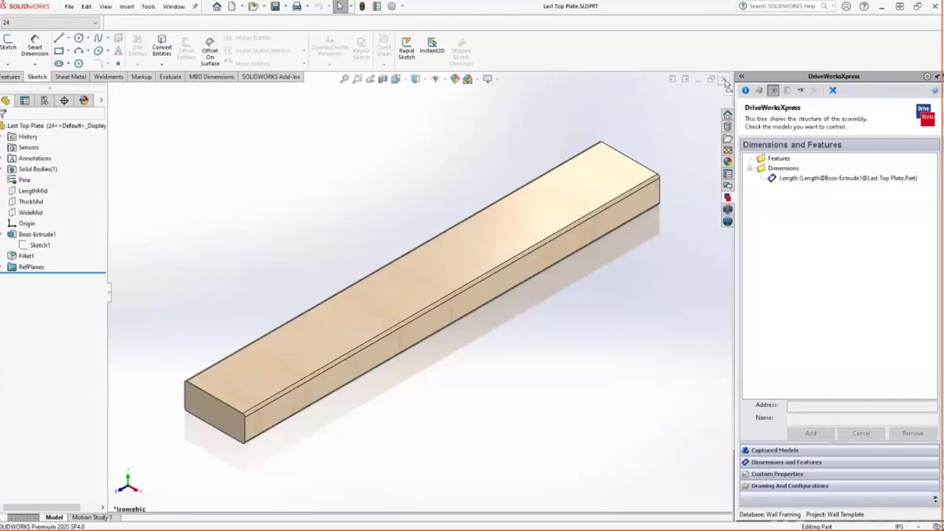
left_click(759, 90)
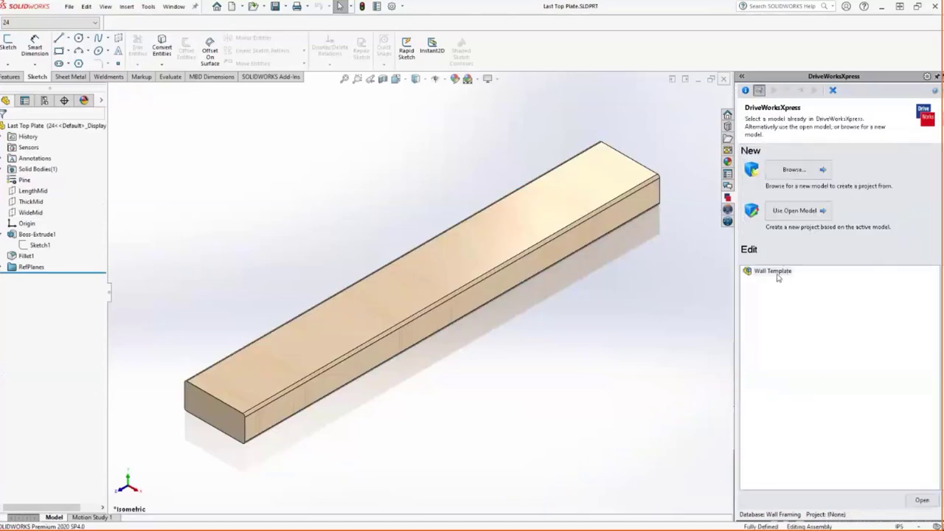
Reopen the Wall Template project and go to its empty Form page.
double_click(776, 273)
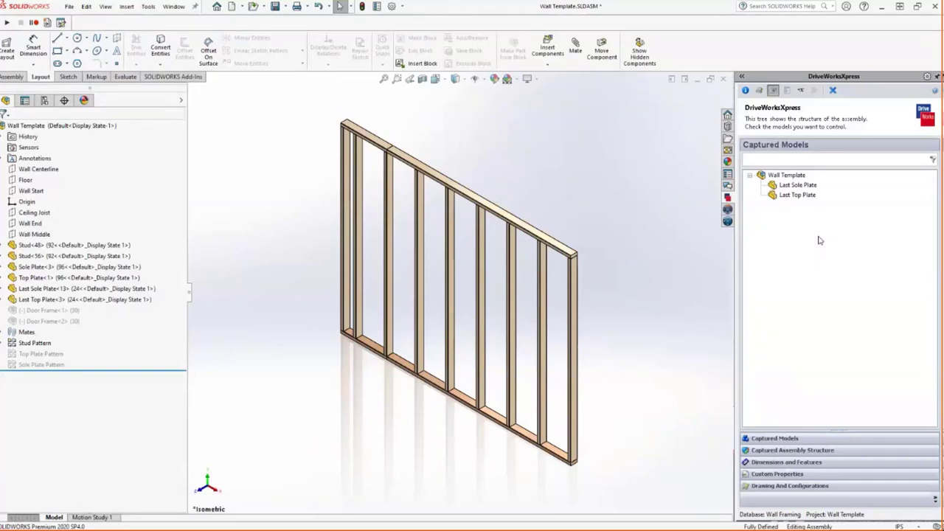
left_click(786, 90)
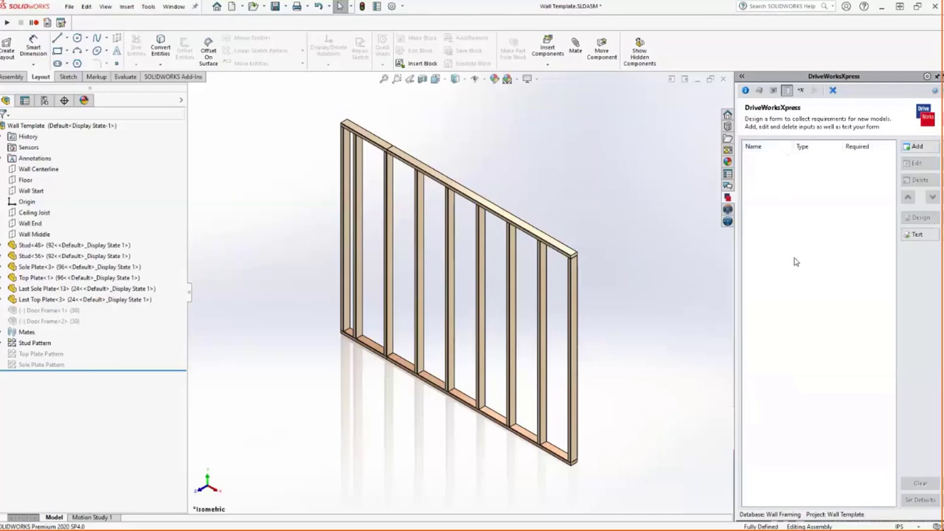
Add a required Text Box input named 'Name' to the DriveWorksXpress form.
left_click(926, 149)
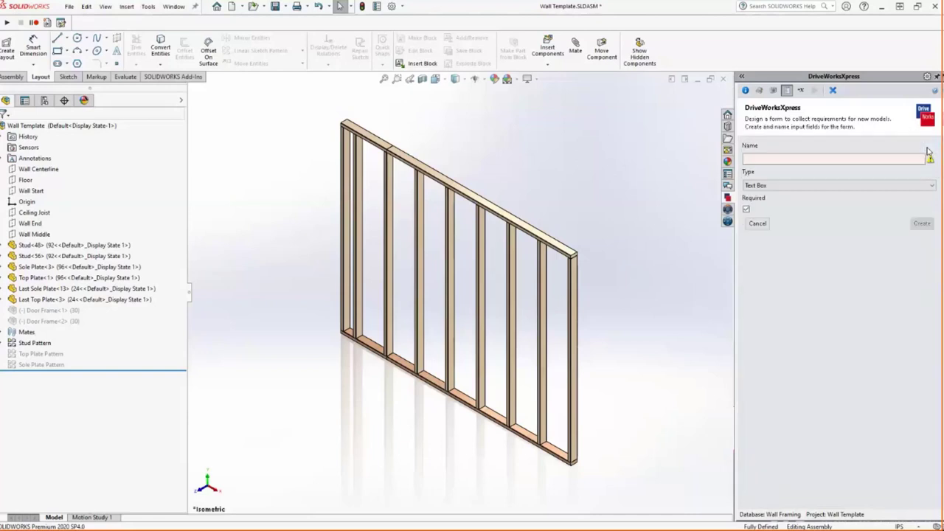
left_click(886, 186)
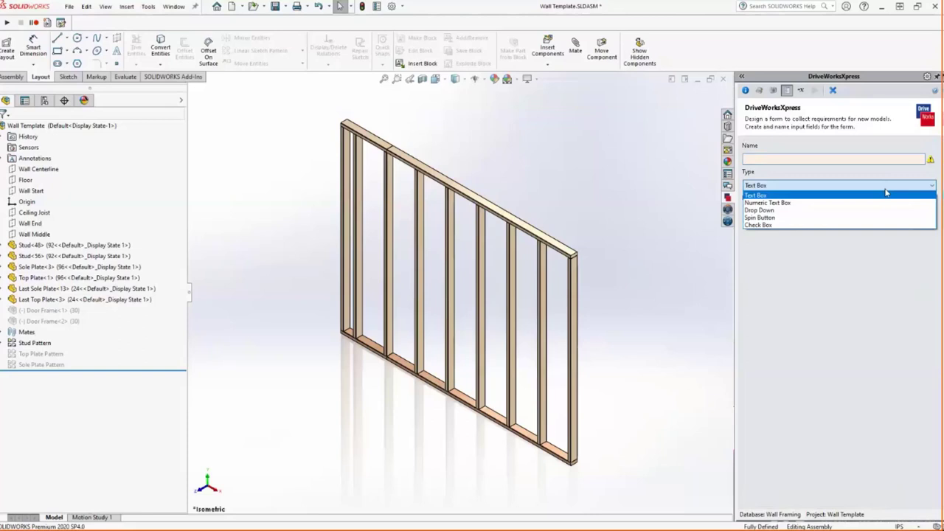
left_click(769, 195)
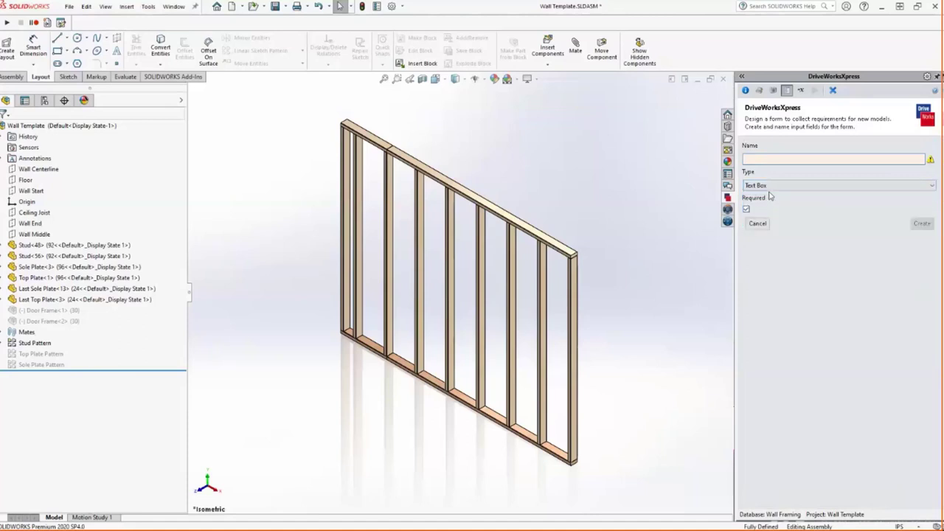
left_click(772, 158)
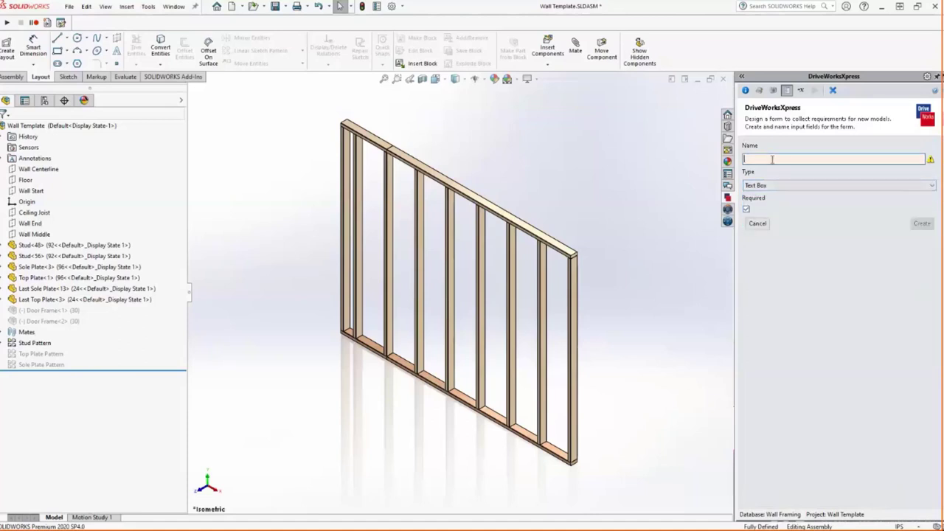
type("name")
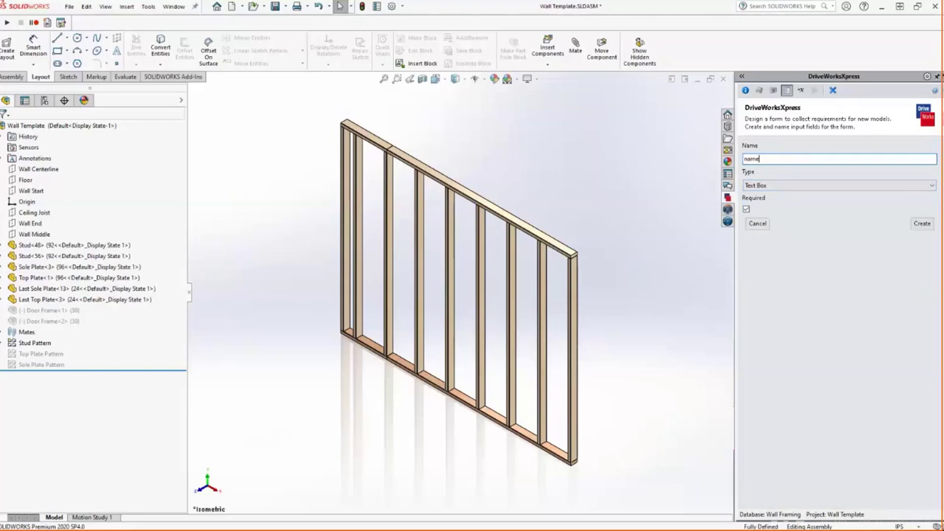
key("BackSpace")
key("BackSpace")
key("BackSpace")
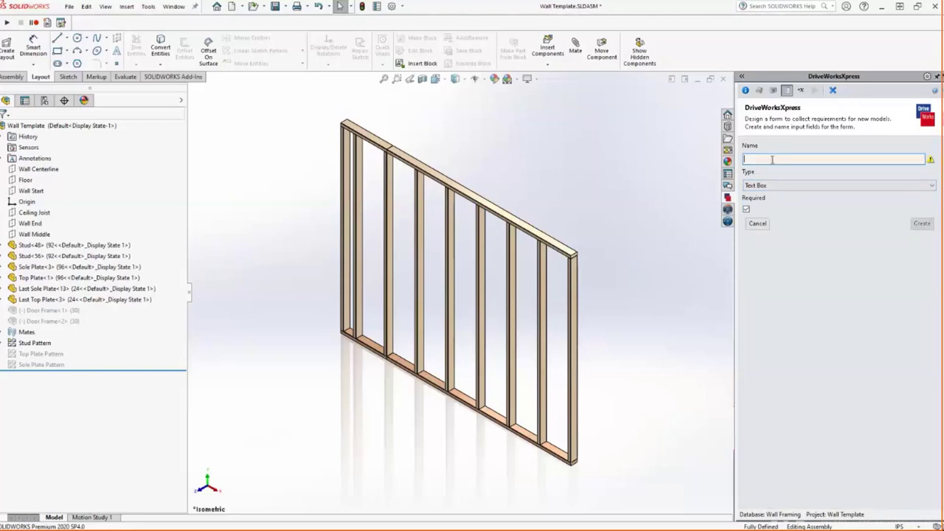
type("Name")
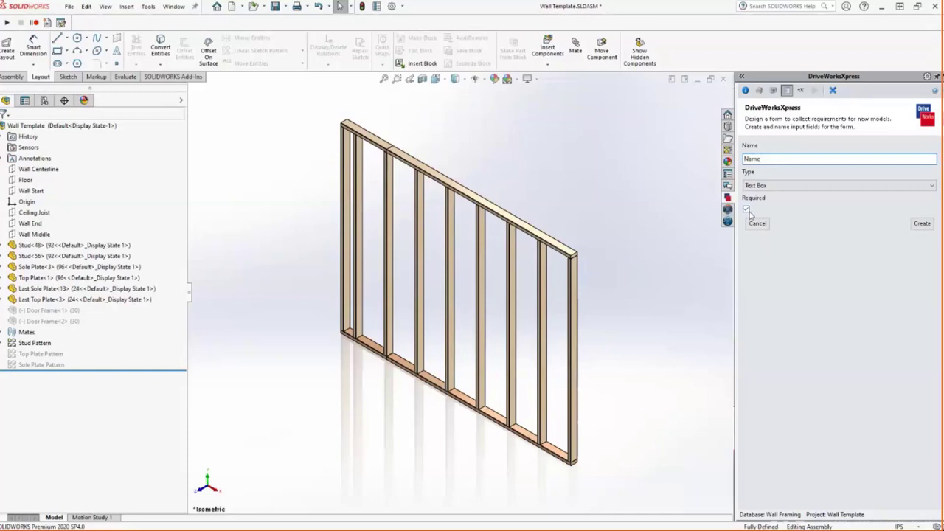
left_click(922, 224)
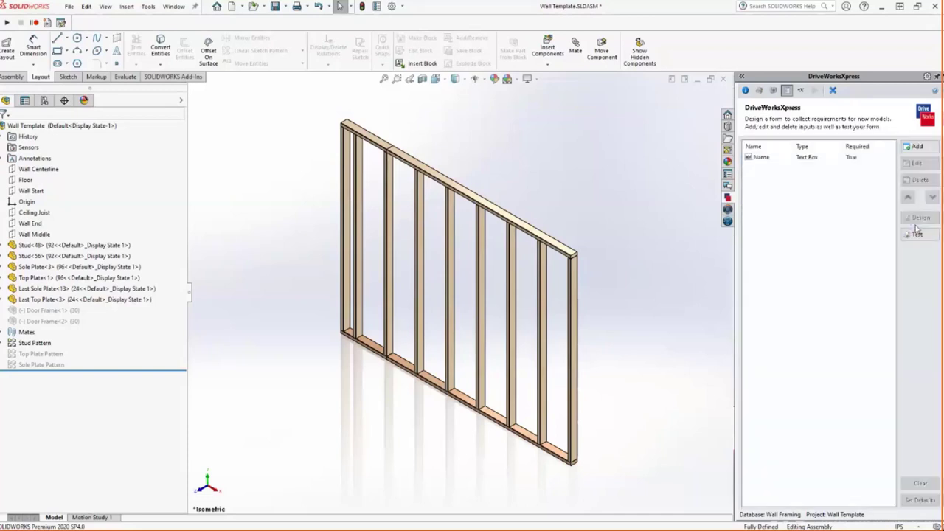
Add an optional Numeric Text Box input LengthFt with a maximum value of 16.
left_click(914, 146)
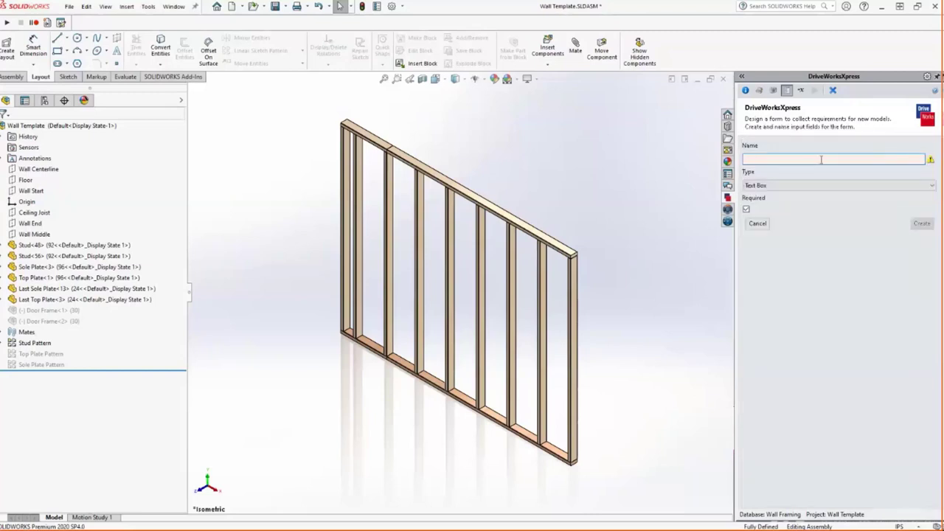
type("LengthFt")
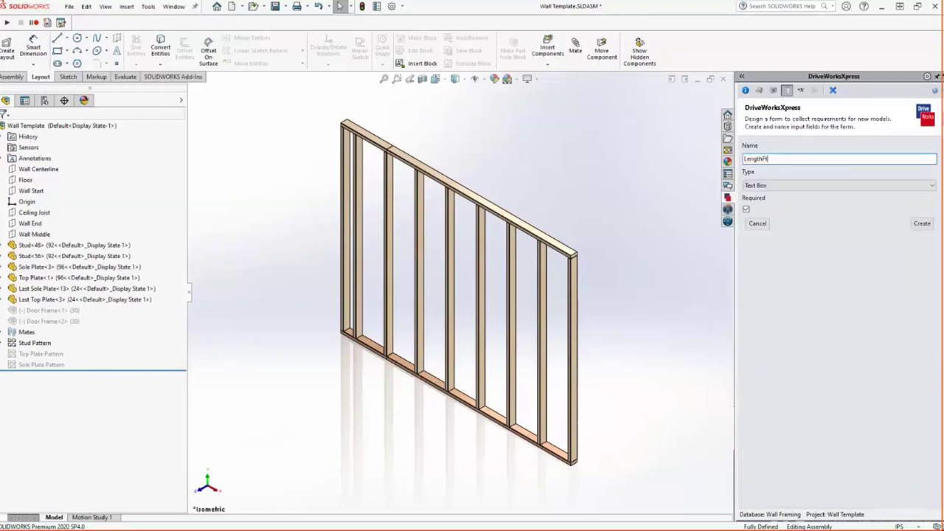
left_click(833, 187)
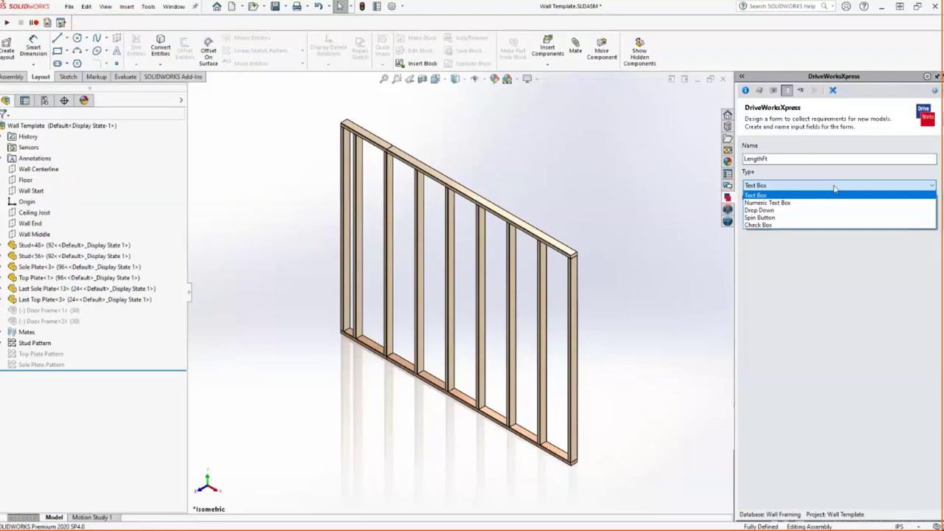
left_click(792, 205)
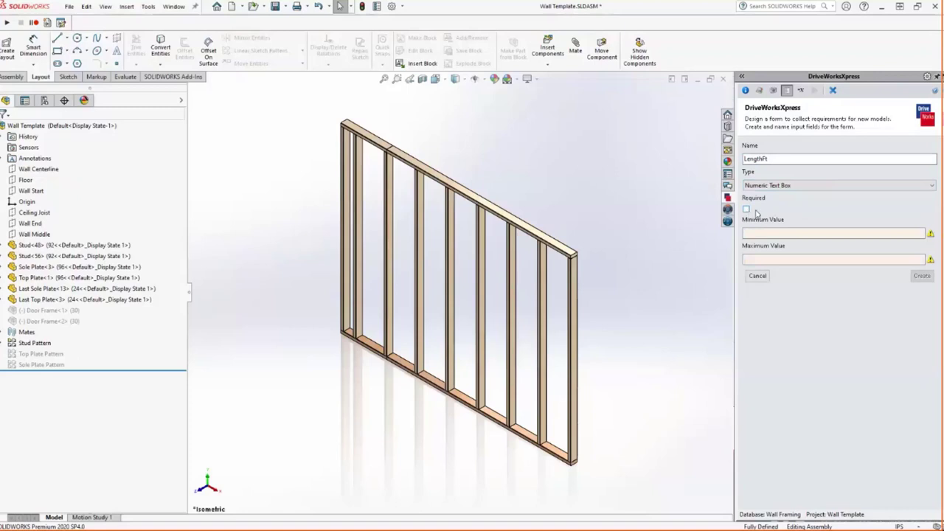
left_click(789, 232)
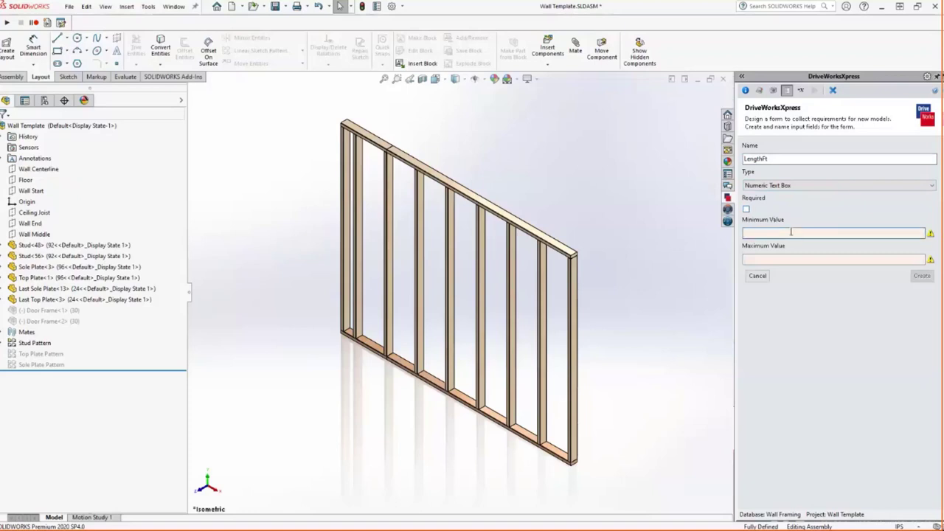
left_click(819, 259)
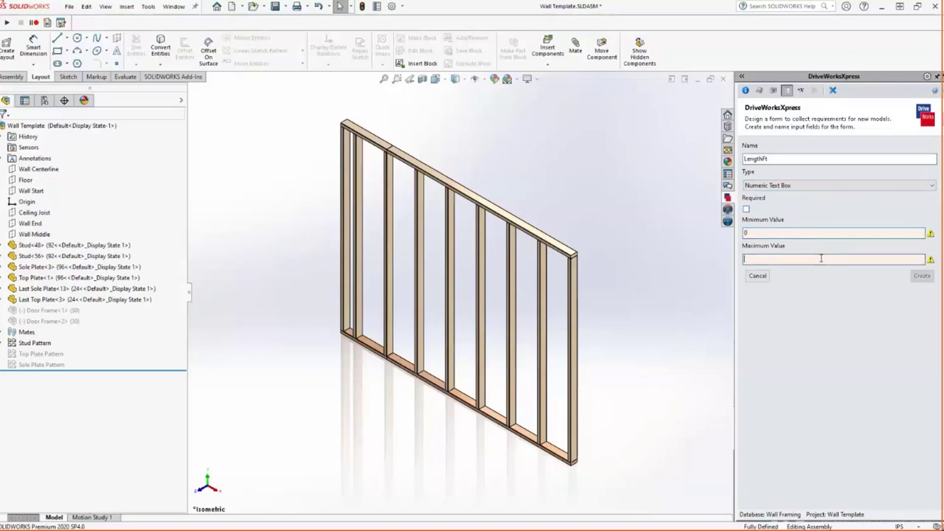
type("16")
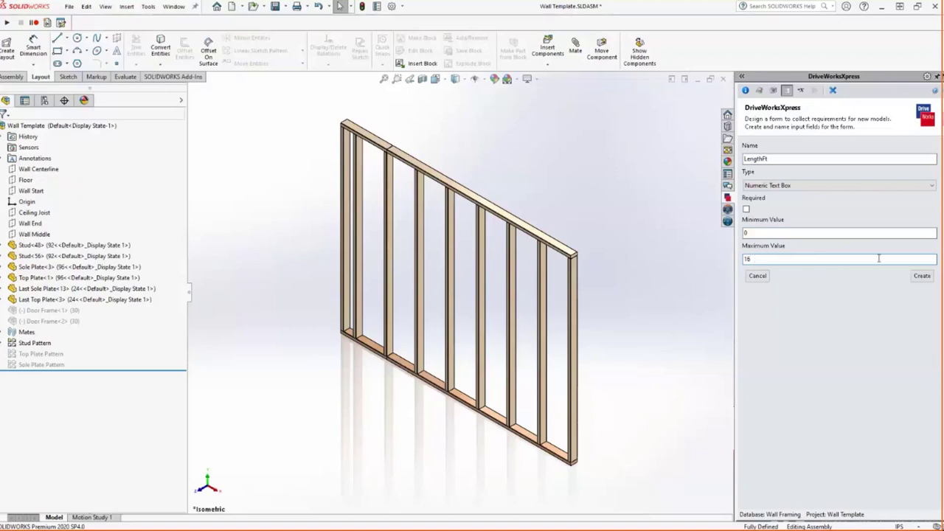
left_click(921, 276)
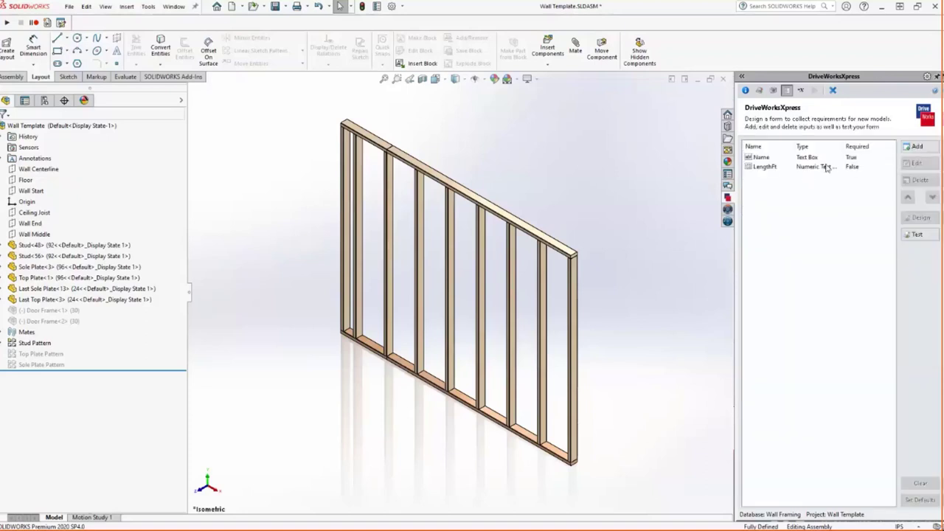
Add an optional Numeric Text Box input LengthIn limited to values from 0 to 192.
left_click(914, 147)
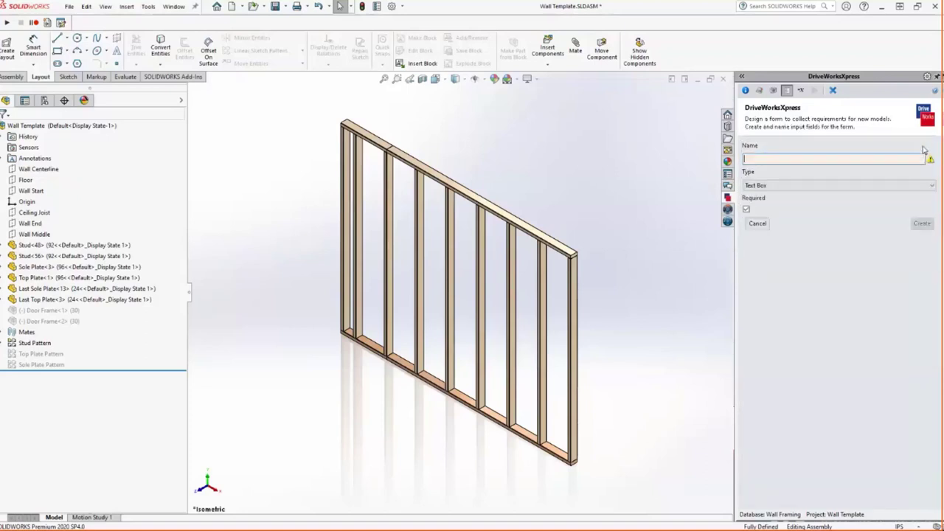
type("LengthIn")
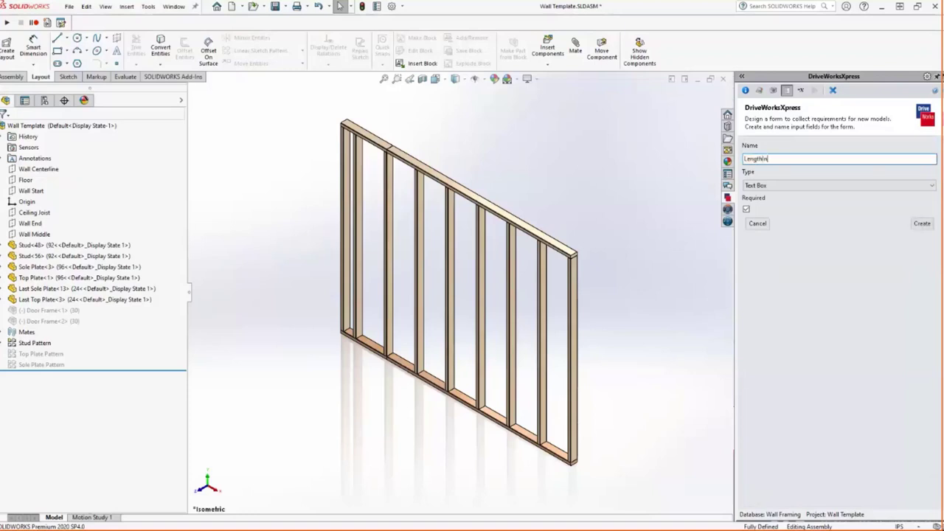
left_click(838, 186)
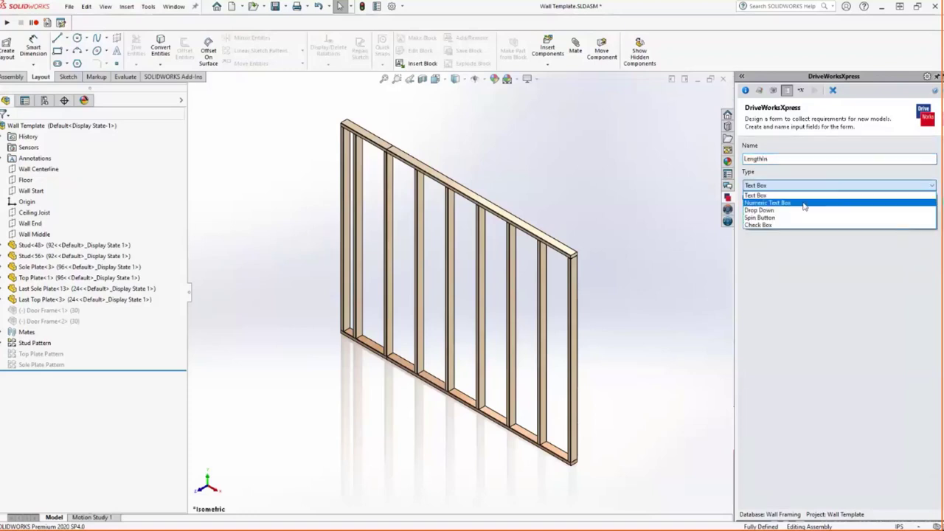
left_click(803, 202)
left_click(746, 210)
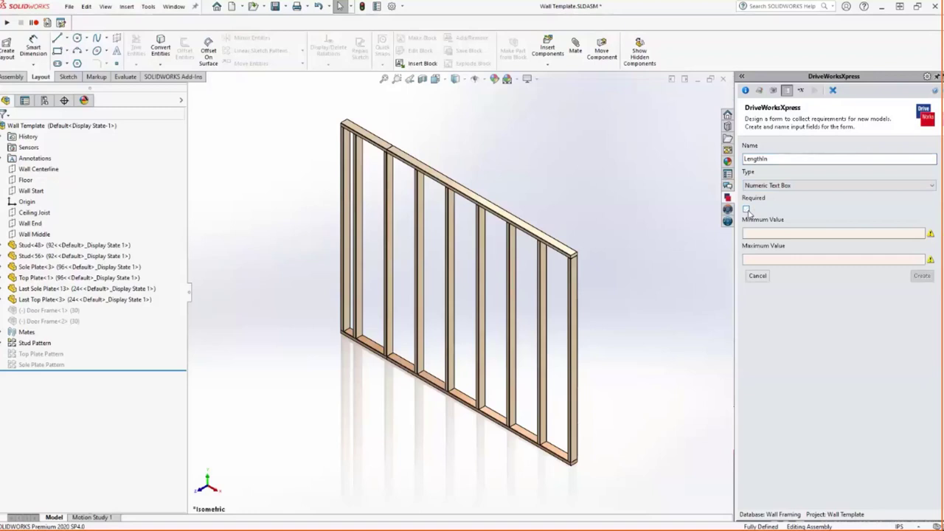
left_click(753, 232)
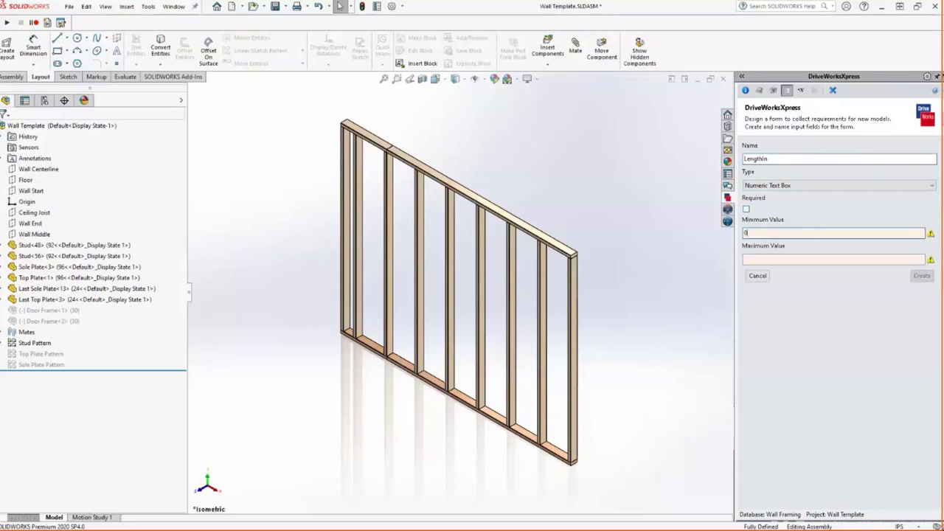
left_click(774, 259)
type("192")
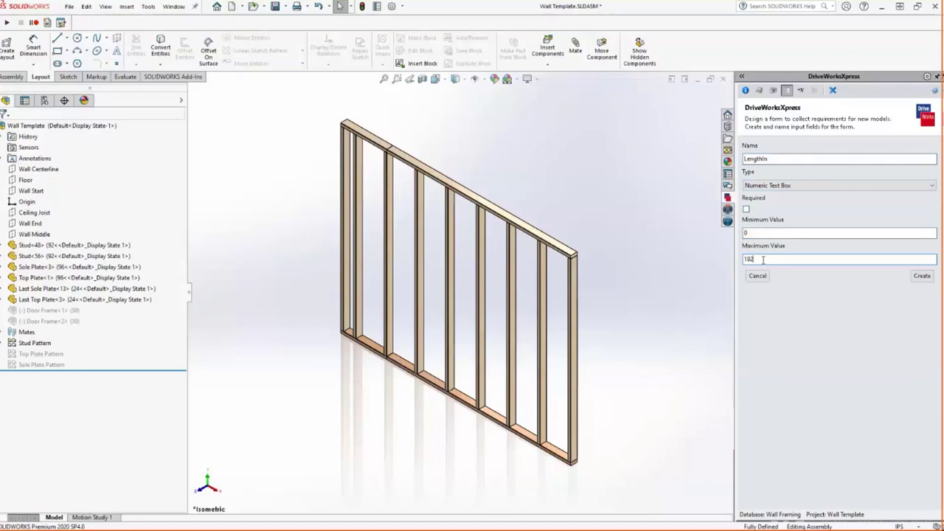
left_click(921, 276)
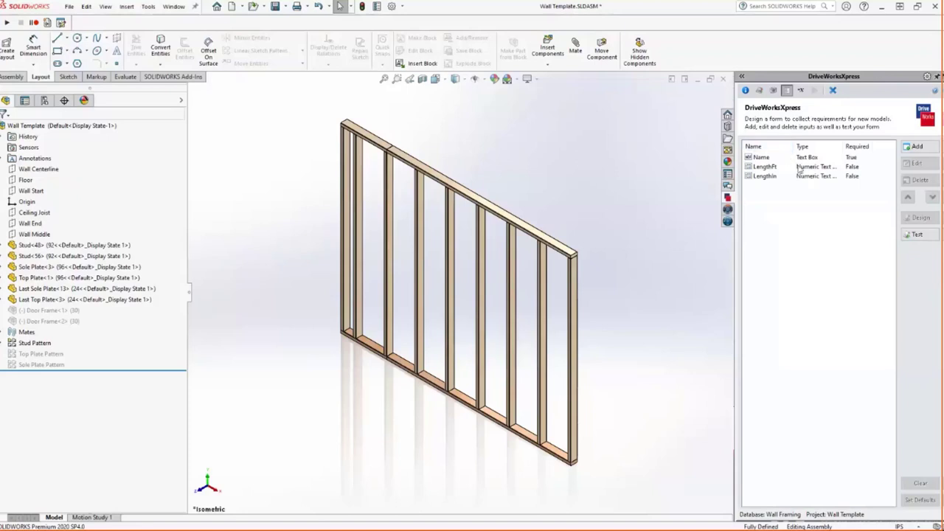
left_click(915, 237)
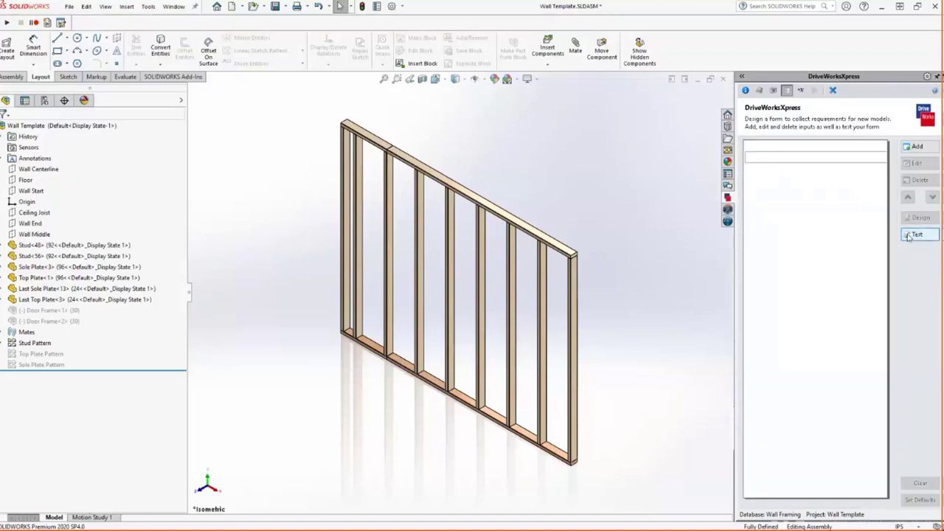
left_click(804, 172)
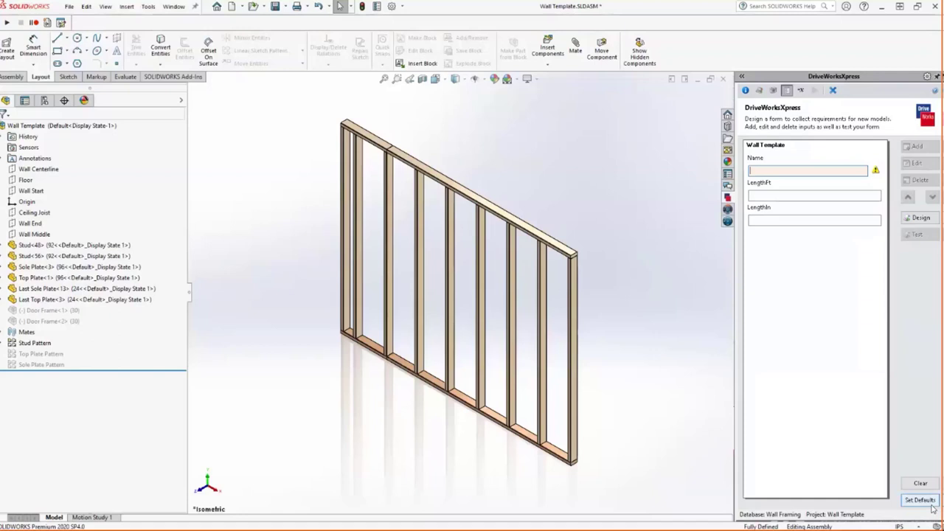
left_click(914, 218)
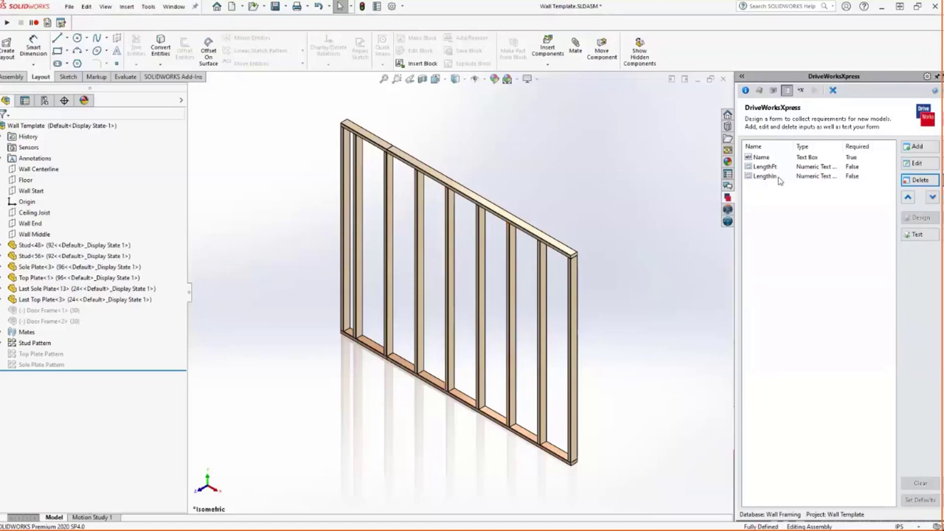
From the Rules summary, tick File Names and open its three missing rules for editing.
left_click(802, 90)
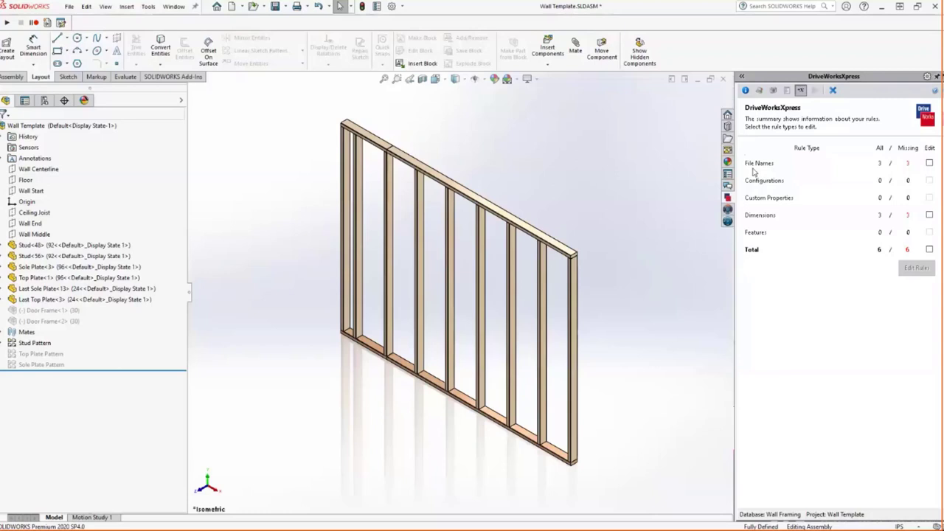
left_click(929, 163)
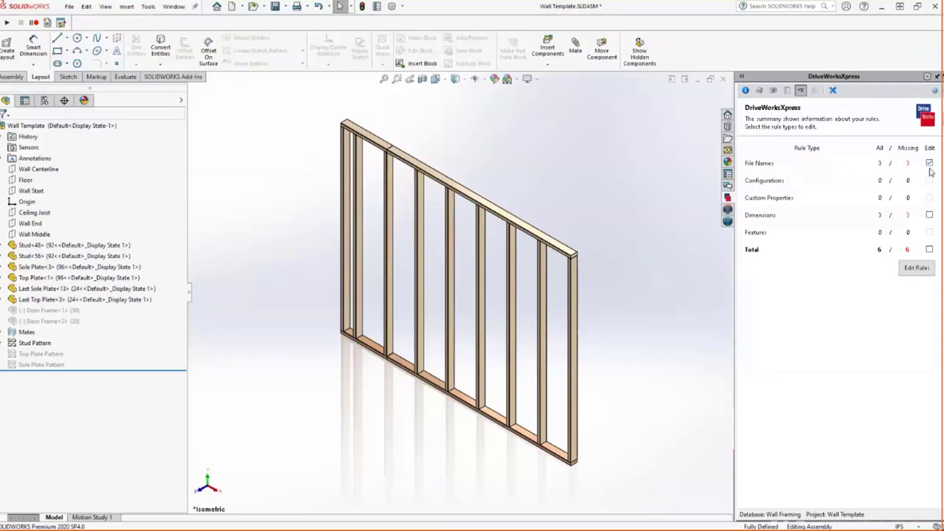
left_click(917, 268)
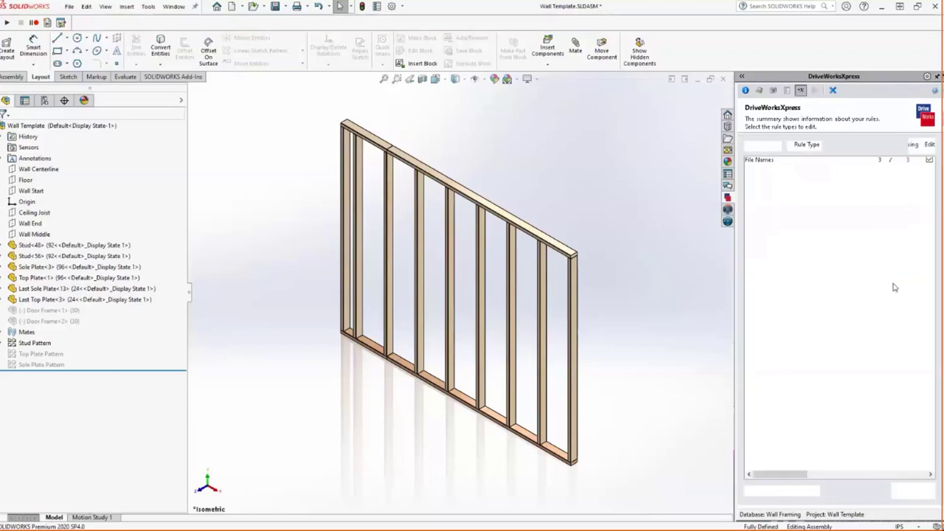
Widen the rules pane and Name column, then build the Wall Template file name rule.
left_click_drag(705, 276, 611, 275)
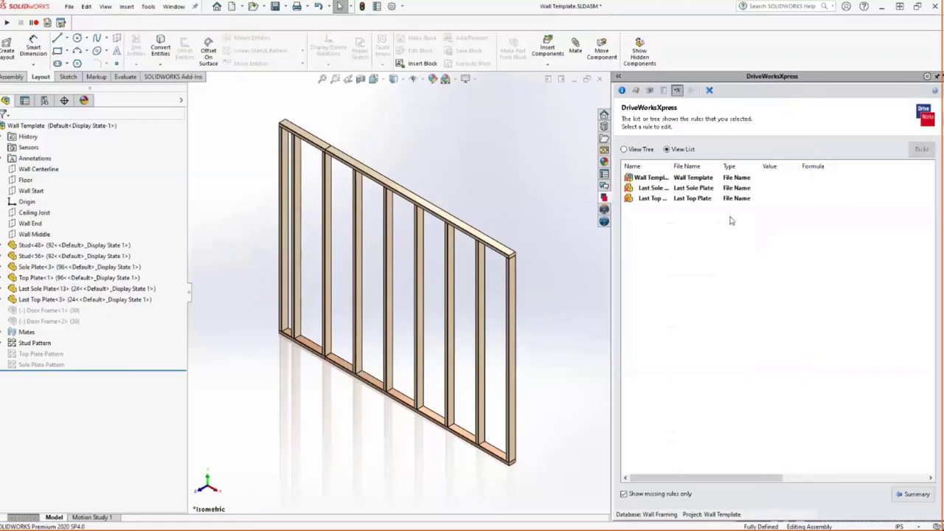
left_click_drag(671, 166, 705, 166)
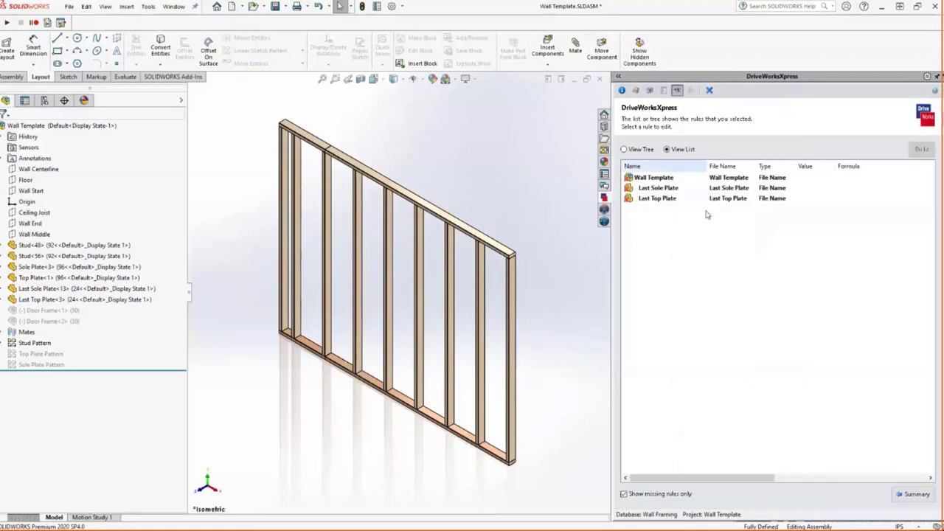
left_click(676, 180)
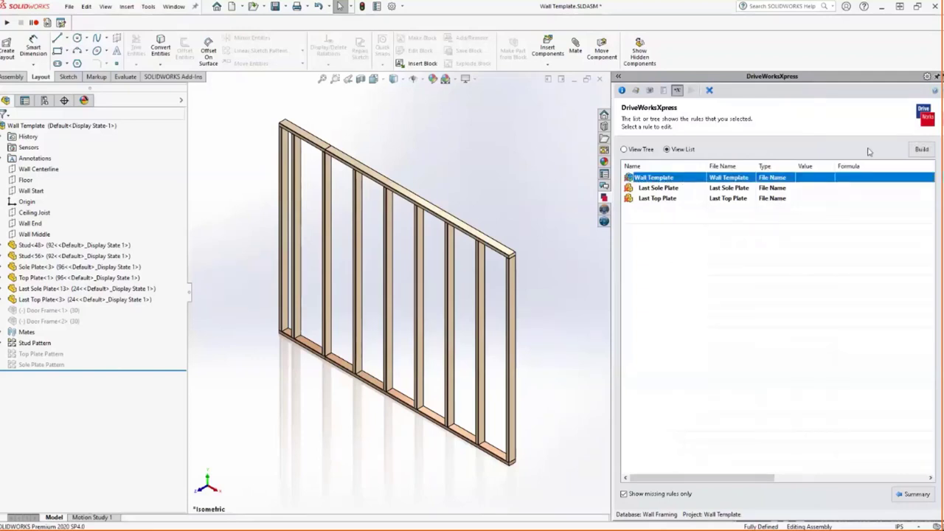
left_click(921, 149)
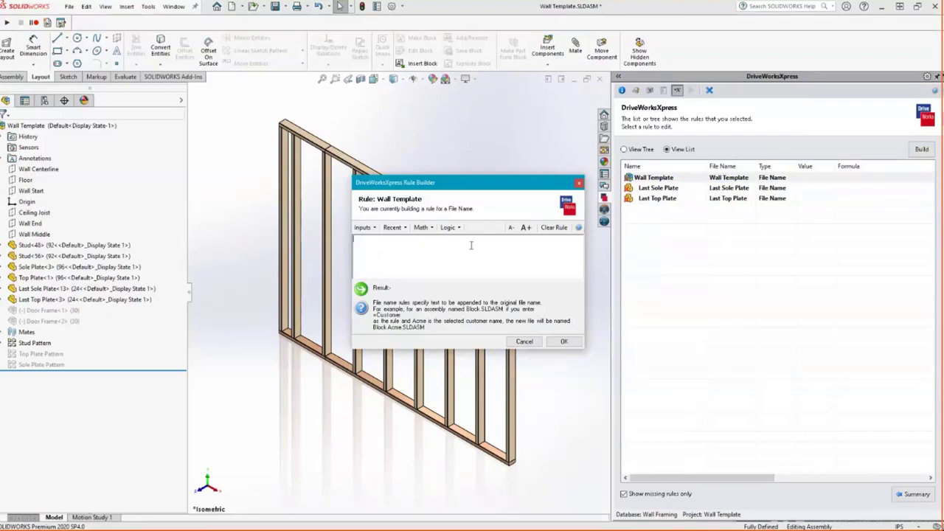
Browse the Rule Builder's Inputs, Math and Logic lists without inserting anything.
left_click(375, 228)
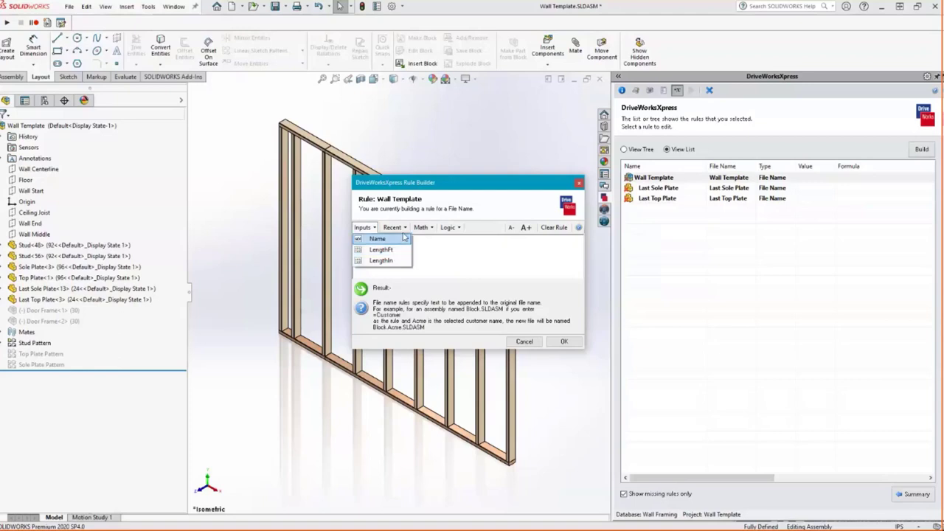
left_click(403, 227)
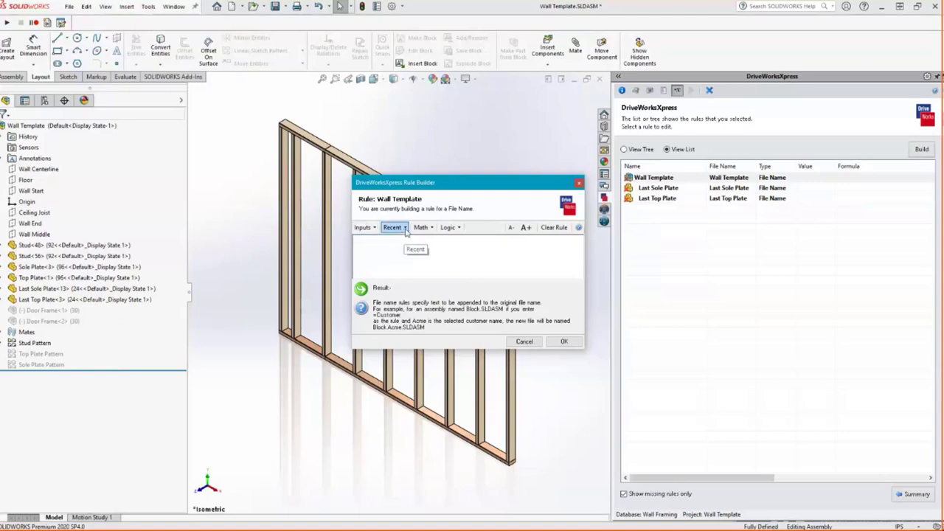
left_click(432, 229)
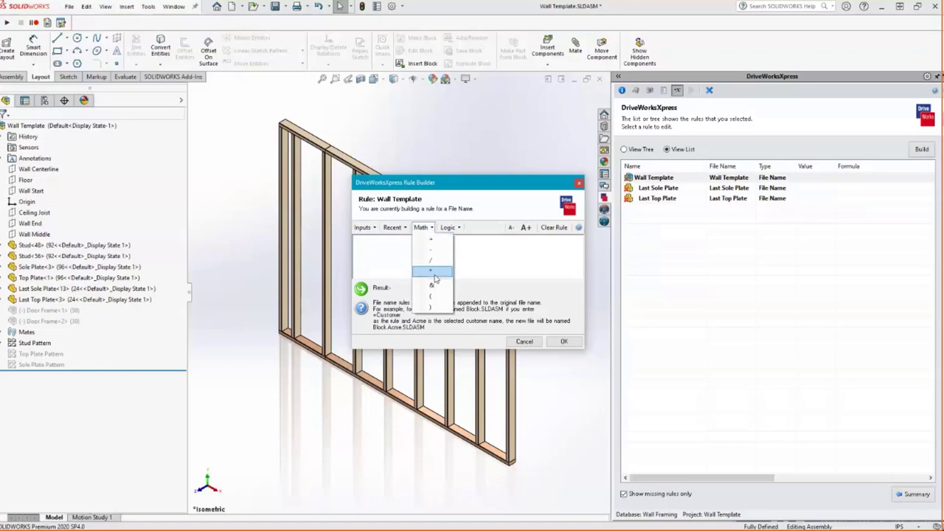
left_click(459, 230)
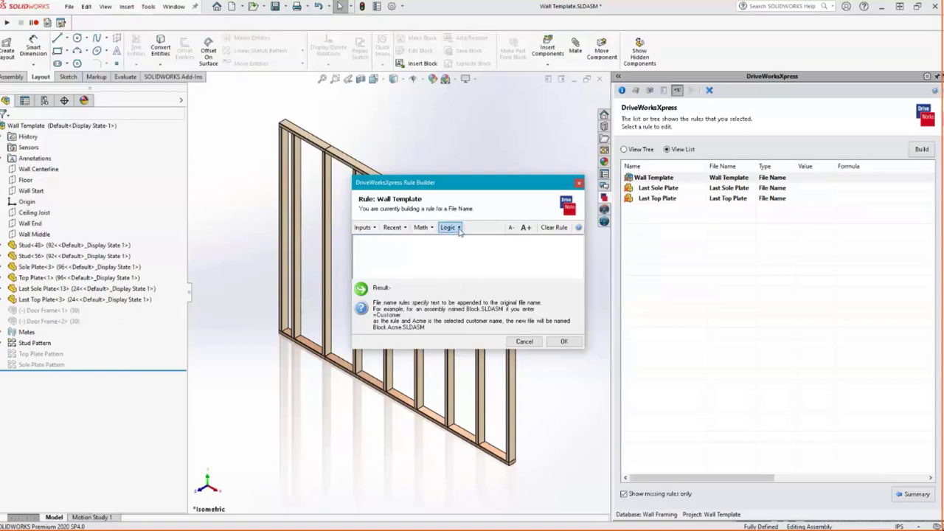
left_click(459, 230)
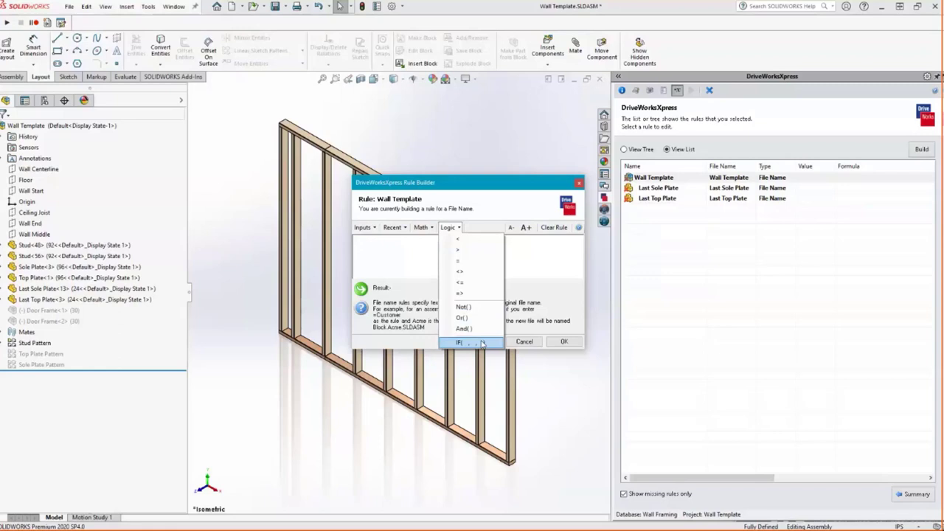
left_click(410, 259)
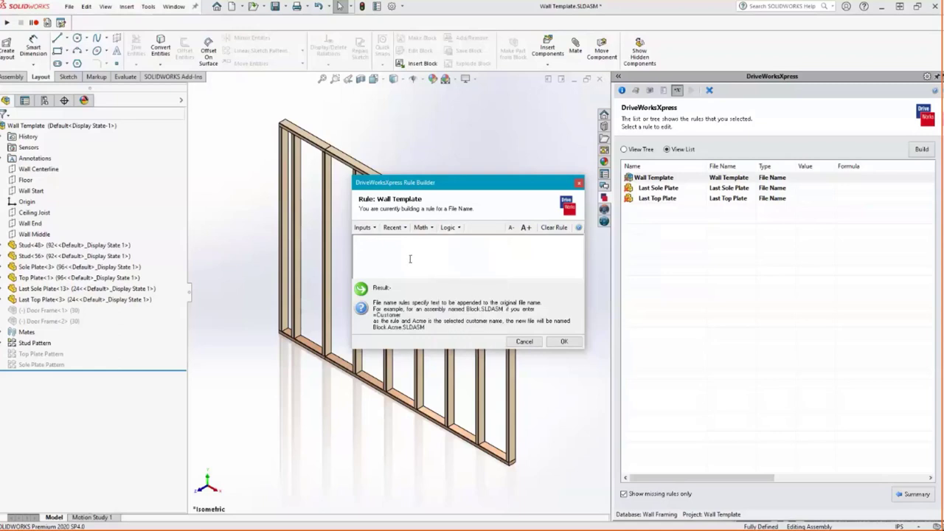
Build the Wall Template file name rule from the Name input prefixed with "" & and save it.
left_click(372, 228)
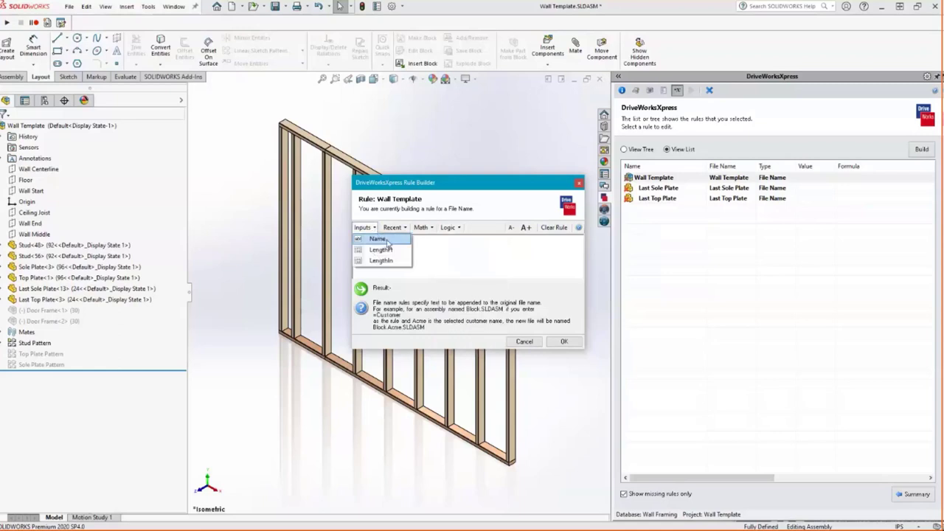
left_click(390, 242)
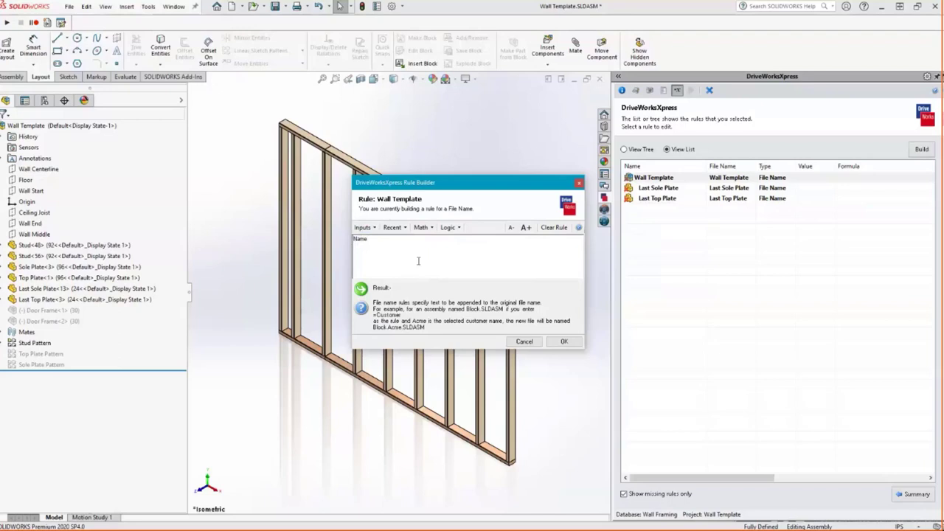
type("\"")
type("\"")
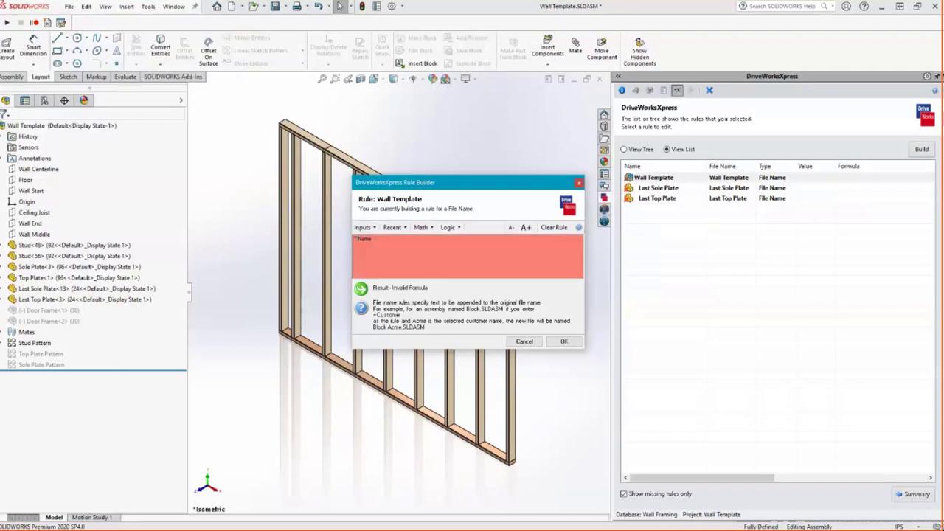
type(" &")
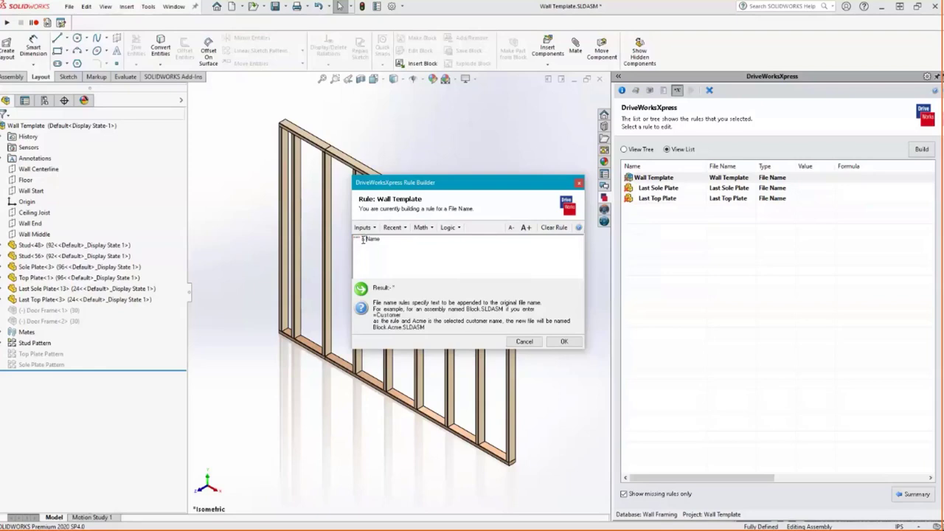
left_click_drag(360, 240, 348, 239)
double_click(369, 240)
left_click(563, 341)
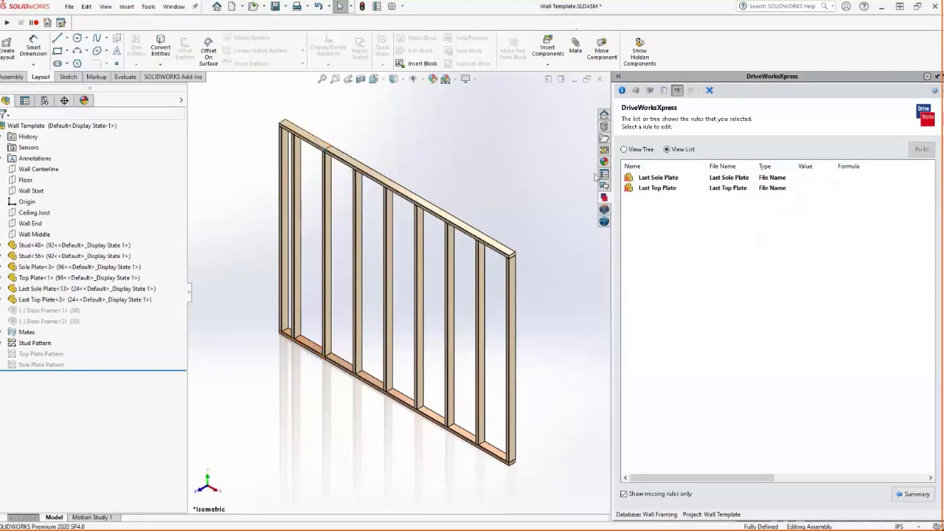
Select the Last Sole Plate file-name rule and open it in the Rule Builder.
left_click(787, 181)
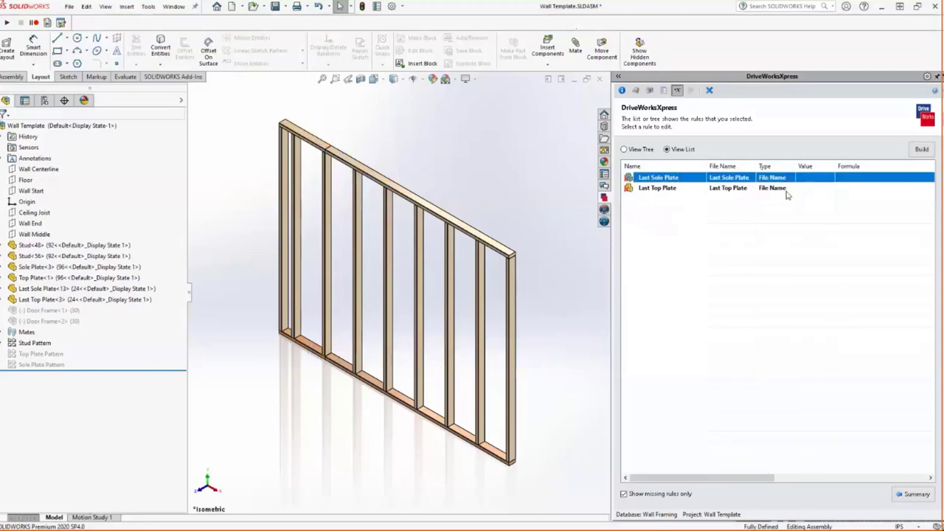
left_click(786, 189, "shift")
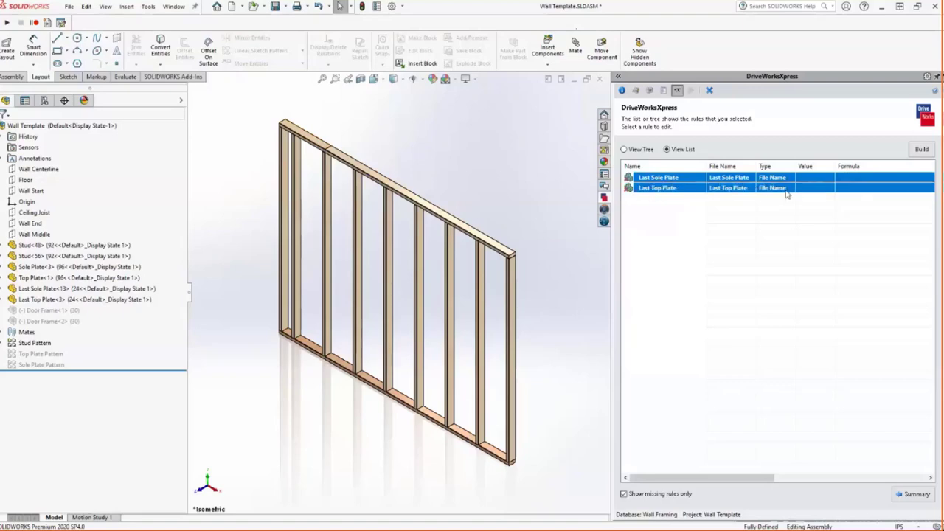
left_click(922, 149)
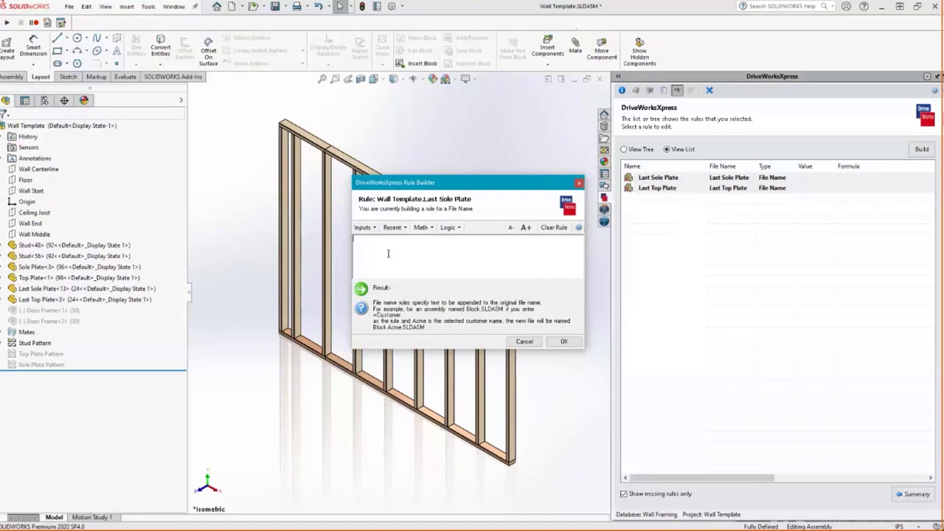
Enter the formula "-" & (LengthFt * 12), inserting LengthFt from the Inputs list.
type("\"")
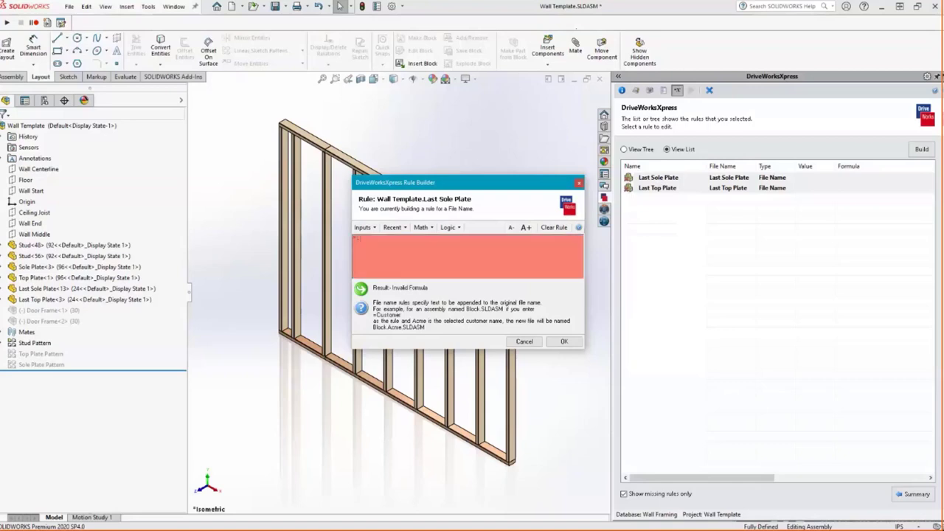
type("-\"")
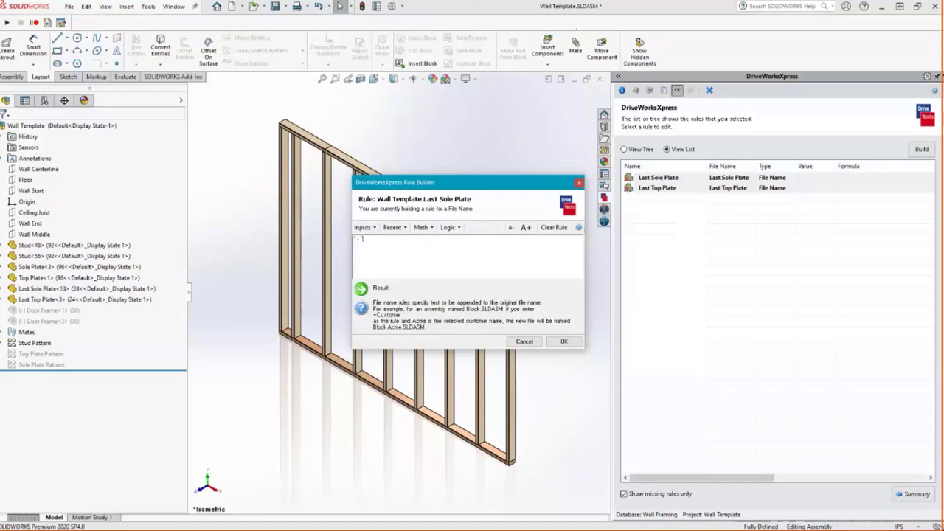
type("&")
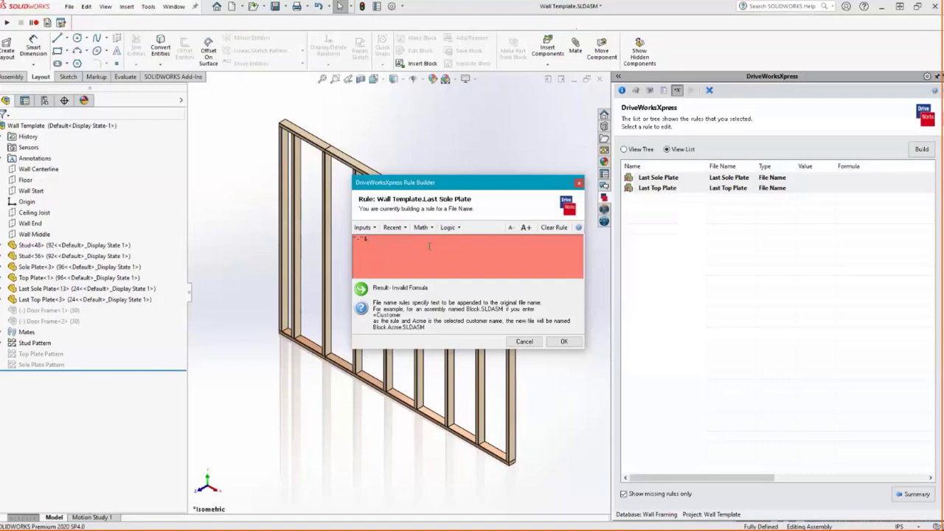
left_click(363, 227)
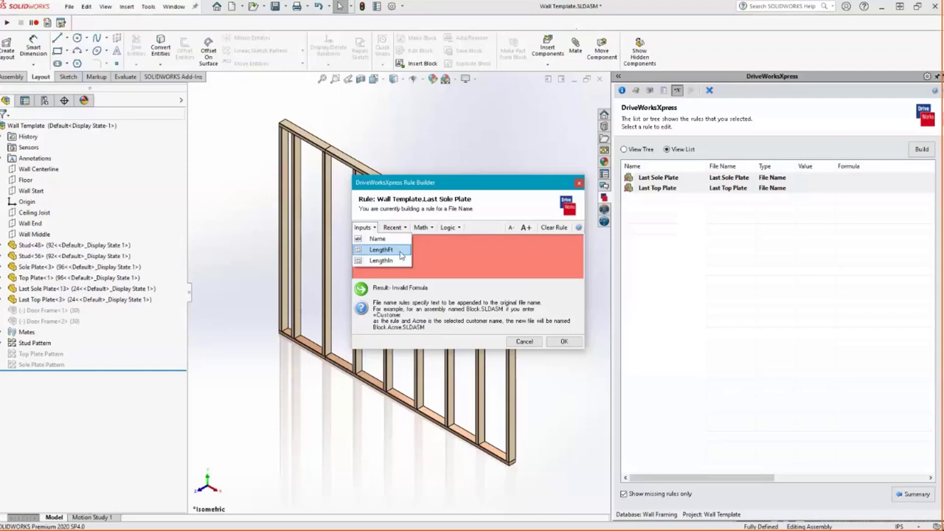
left_click(399, 252)
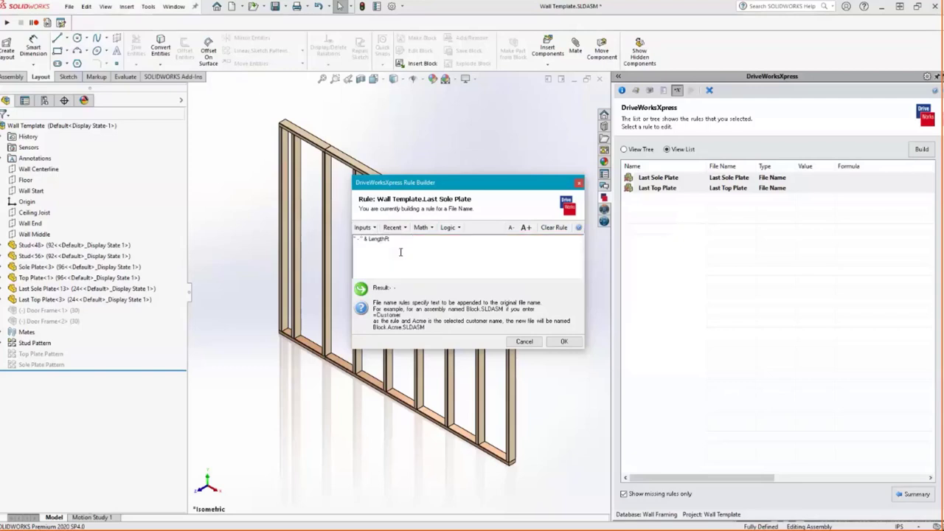
type("&")
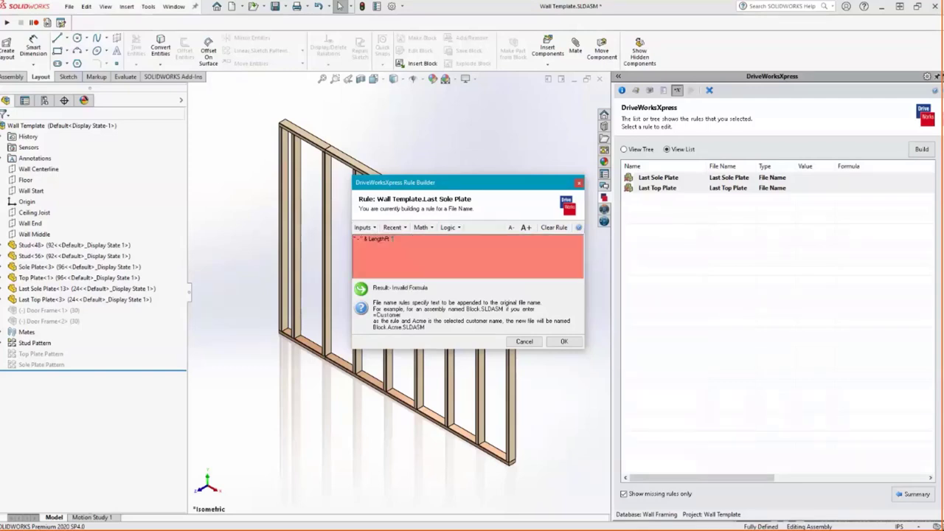
type(" 12")
key("ctrl+Left")
key("ctrl+Left")
key("ctrl+Left")
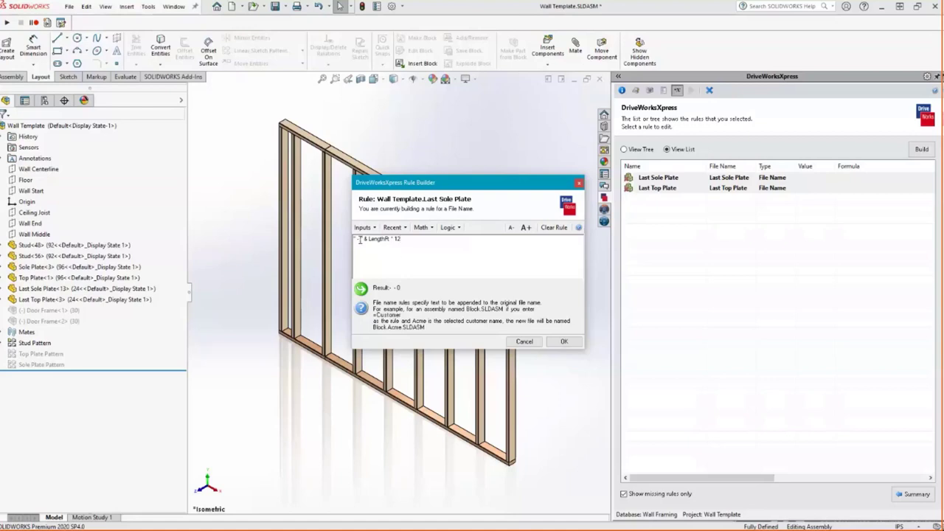
type("(")
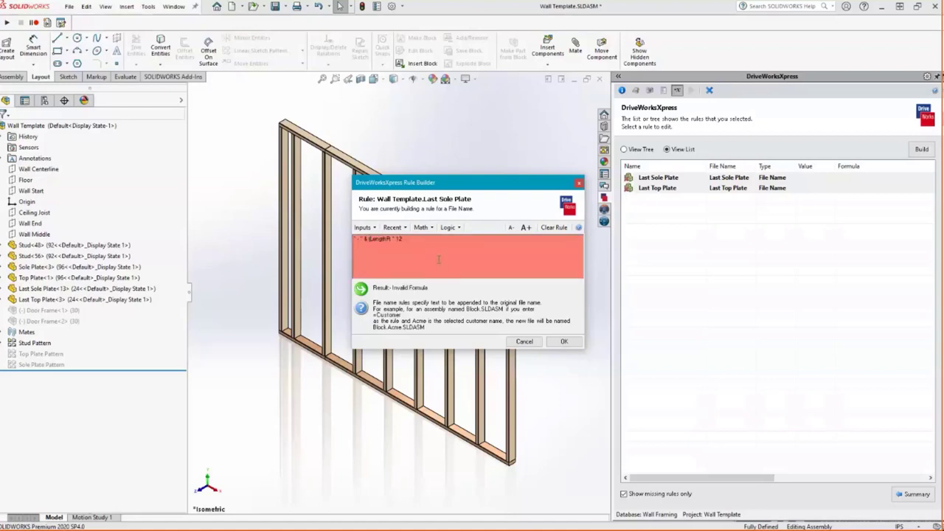
key("End")
type(")")
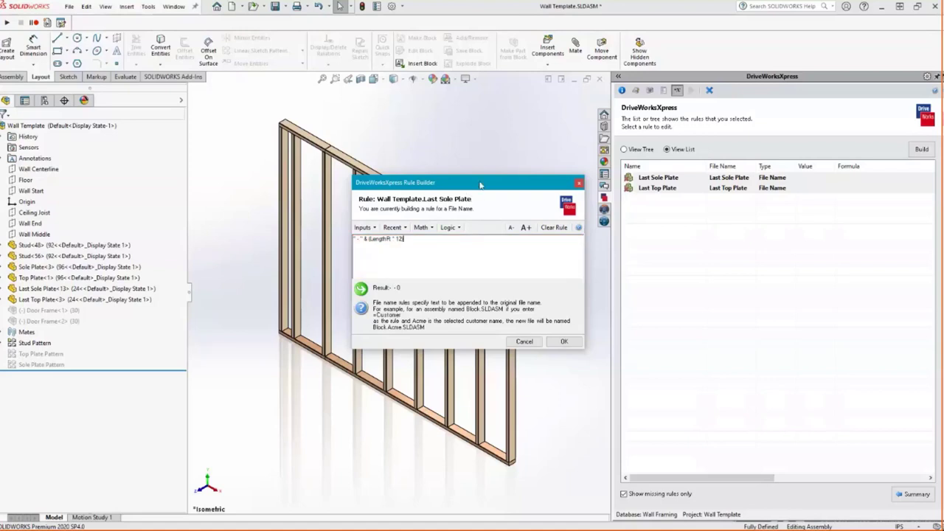
left_click_drag(480, 185, 662, 187)
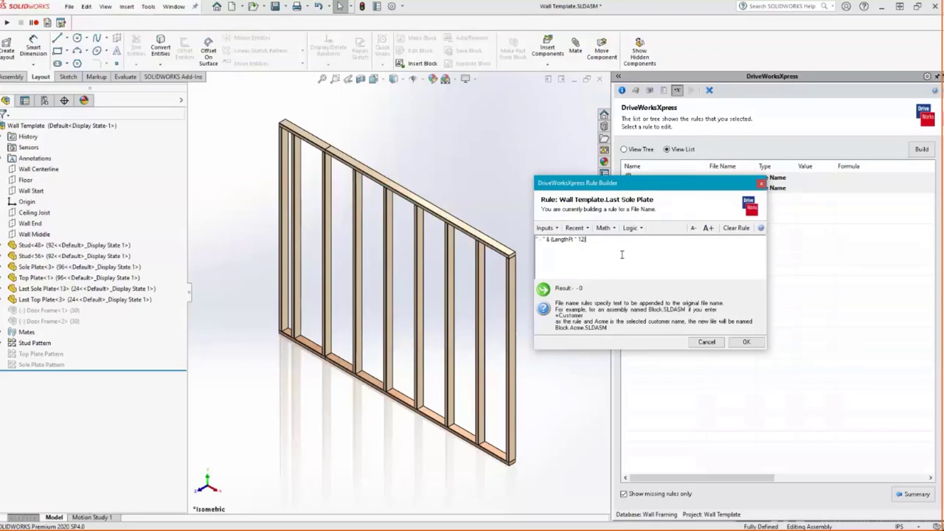
Finish the Last Sole Plate formula as "-" & (LengthFt * 12) + LengthIn and save it.
type("&")
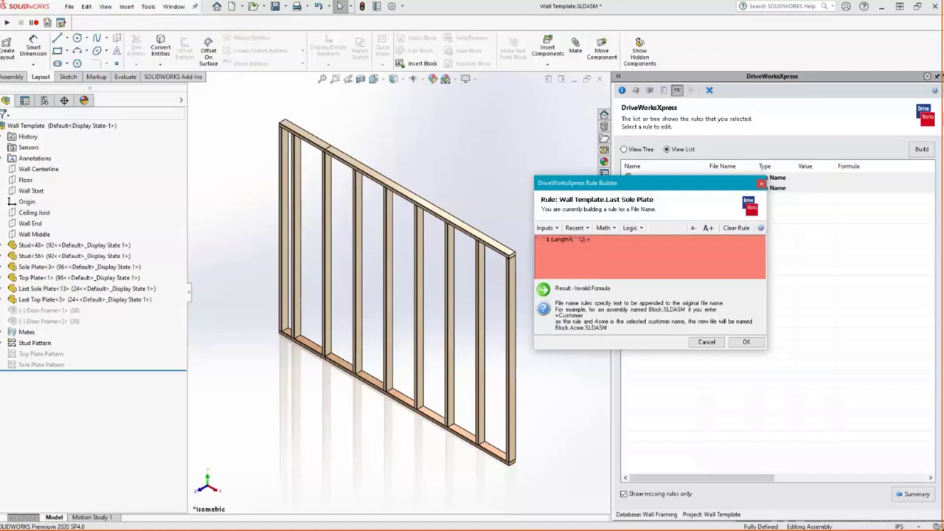
left_click(557, 228)
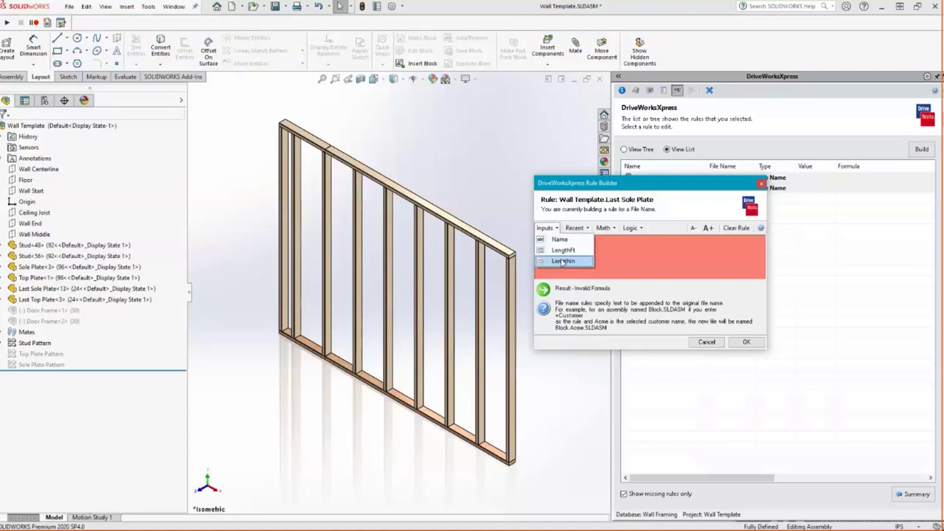
left_click(562, 261)
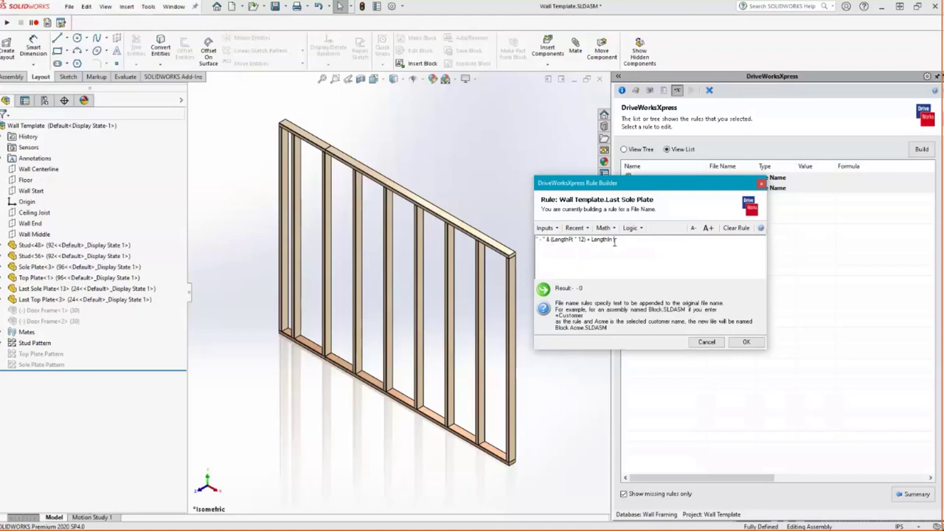
left_click_drag(645, 187, 688, 230)
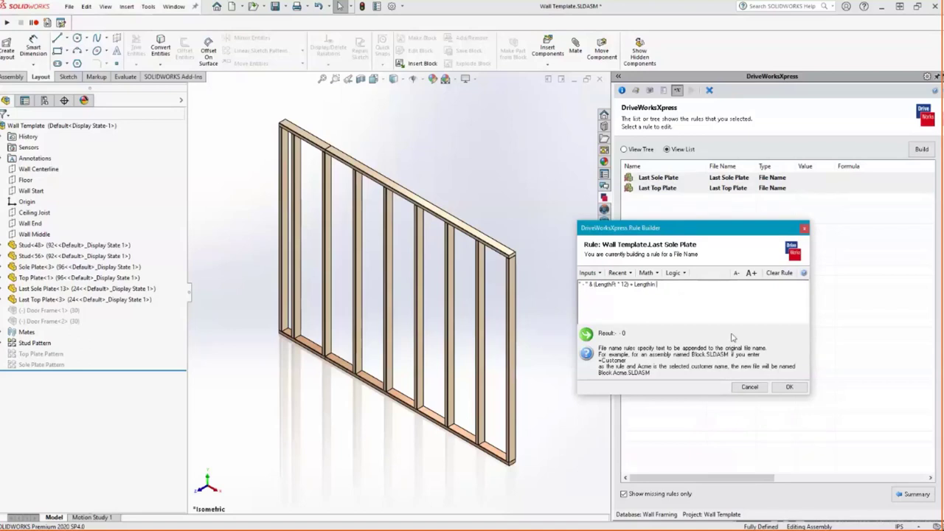
left_click(789, 387)
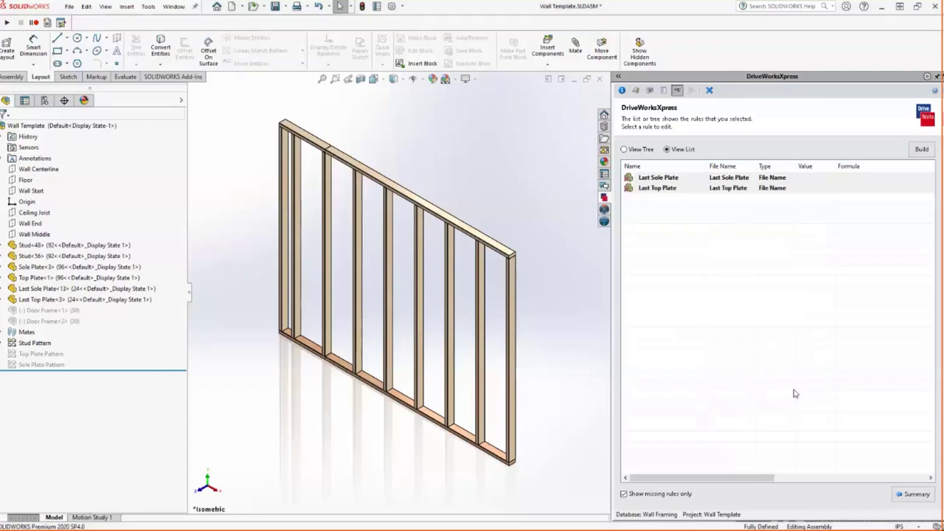
Switch rule editing from File Names to Dimensions and open the dimension rules list.
left_click(916, 495)
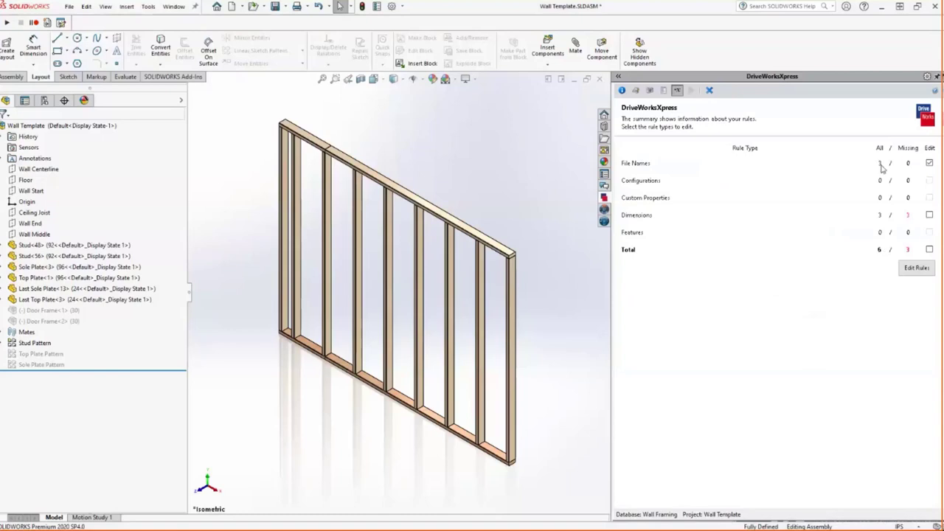
left_click(930, 163)
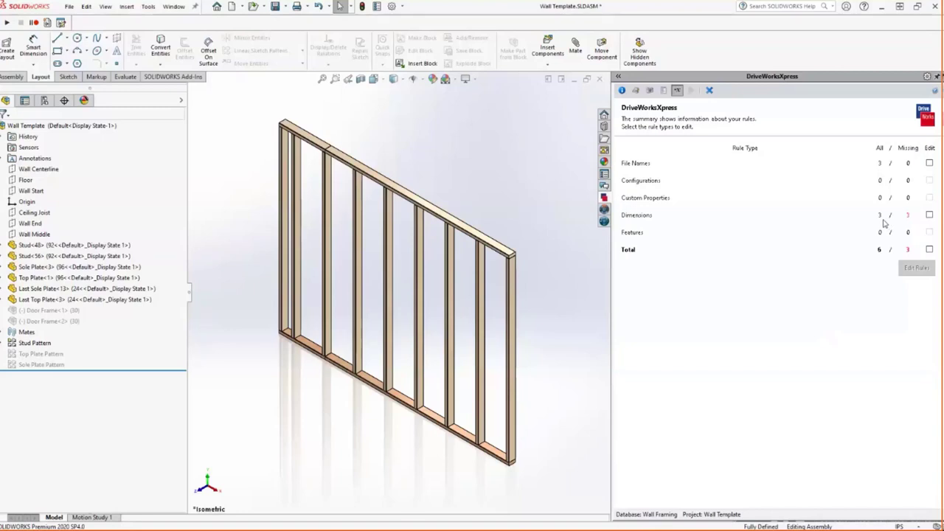
left_click(929, 214)
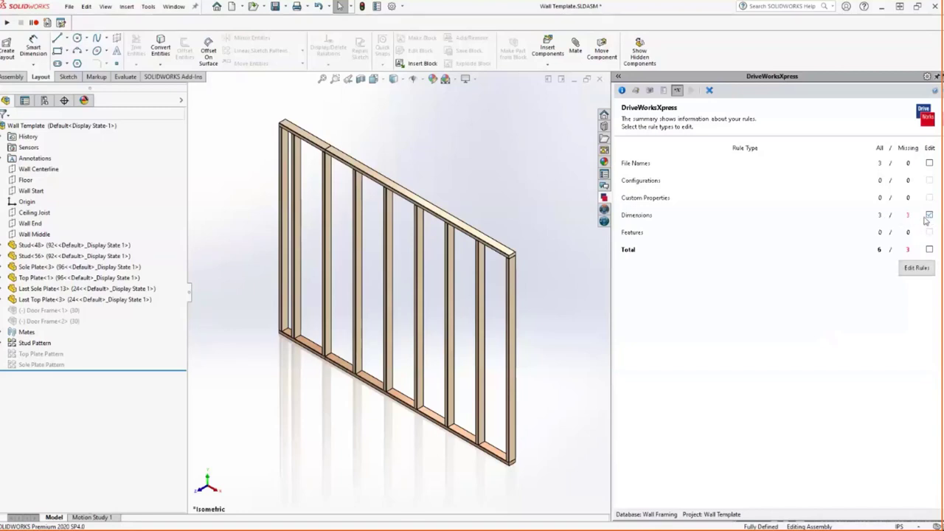
left_click(918, 267)
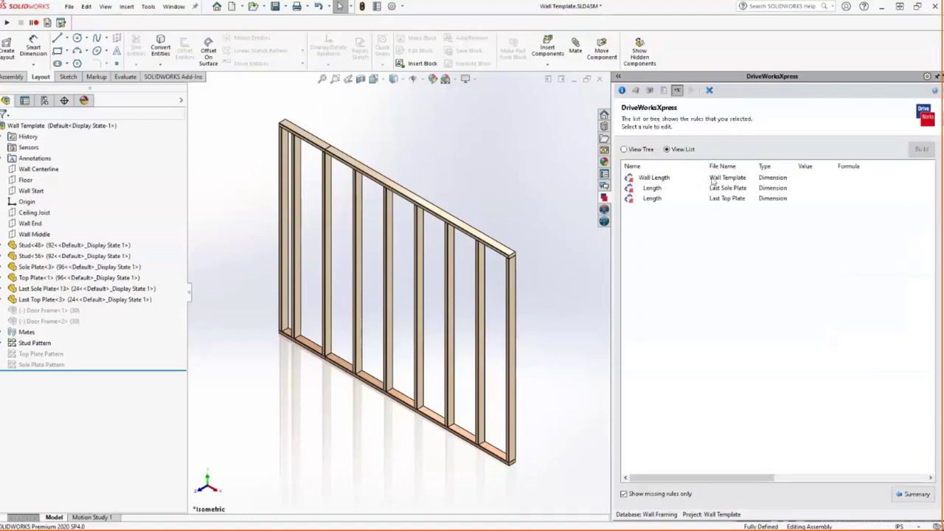
Select the Wall Length dimension rule among the three dimension rules.
left_click(736, 179)
left_click(743, 188)
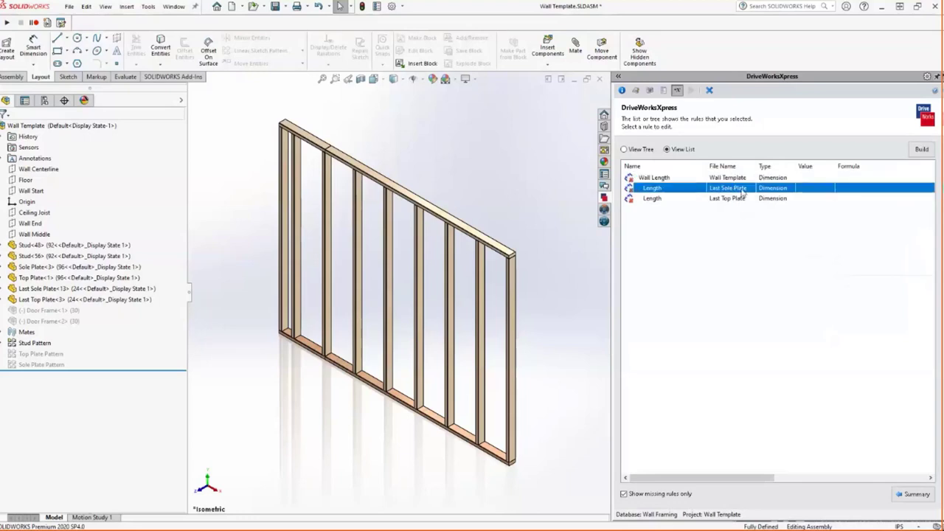
left_click(745, 198)
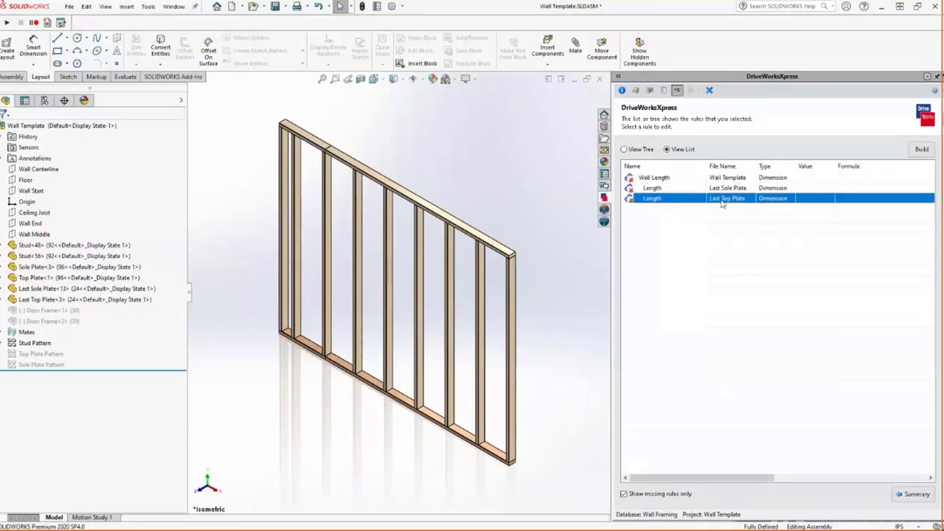
key("Up")
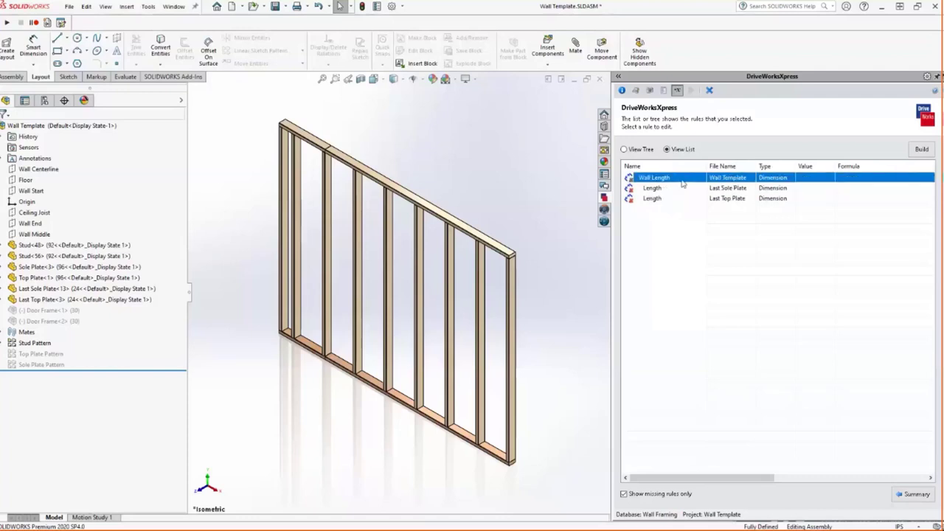
left_click(682, 180)
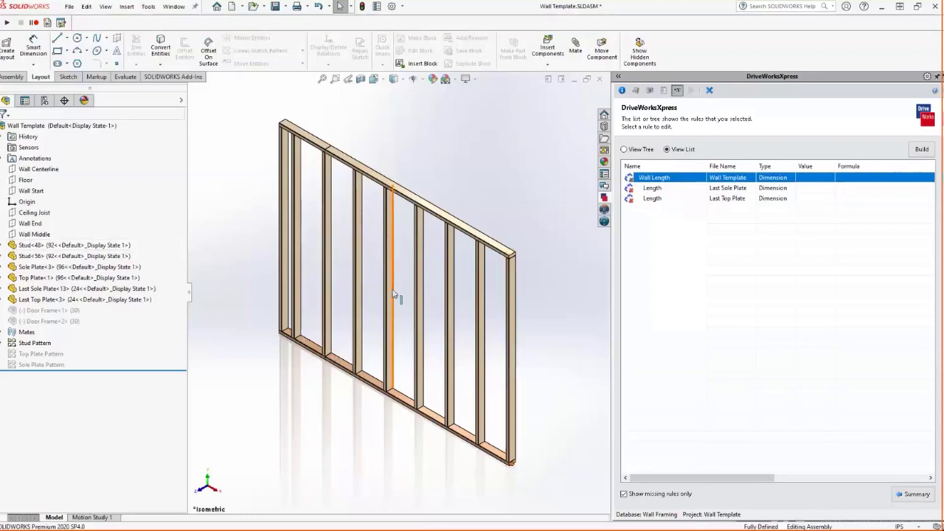
Set the Wall Length rule to the recent formula (LengthFt * 12) + LengthIn.
left_click(921, 149)
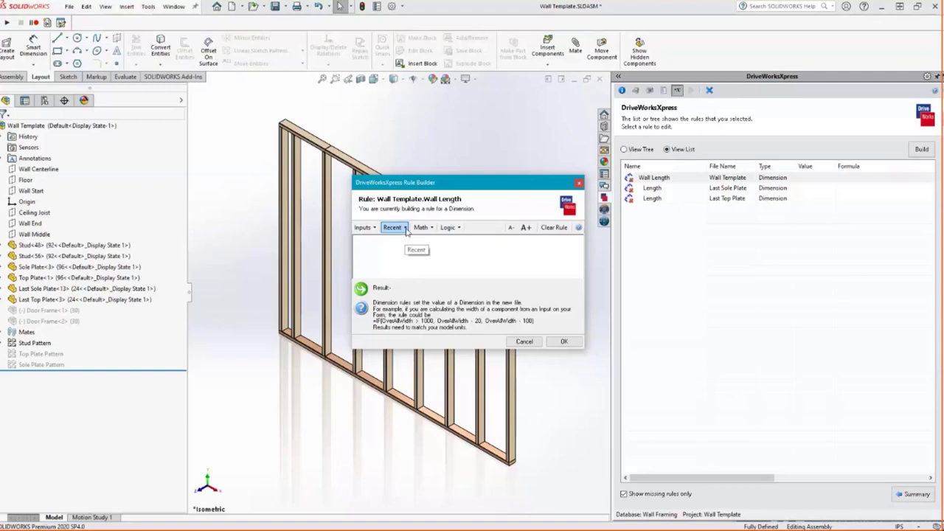
left_click(406, 231)
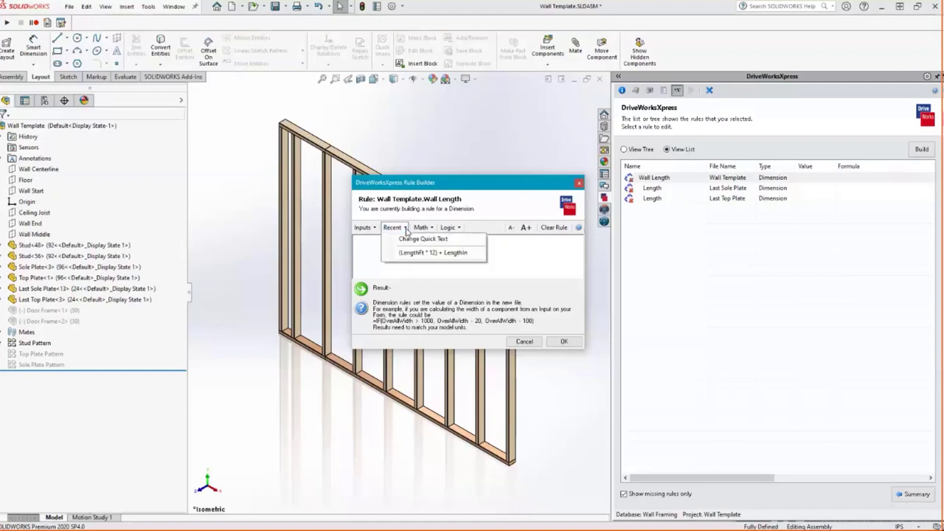
left_click(407, 230)
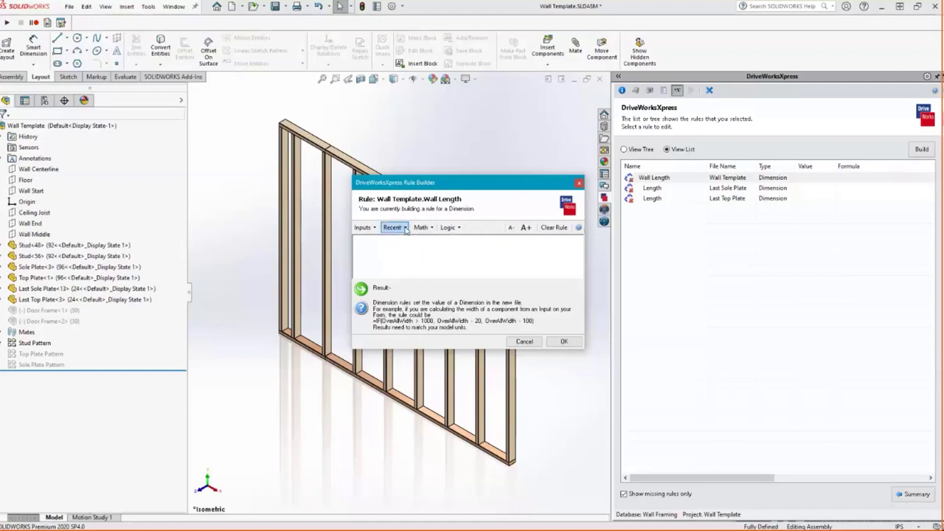
left_click(406, 229)
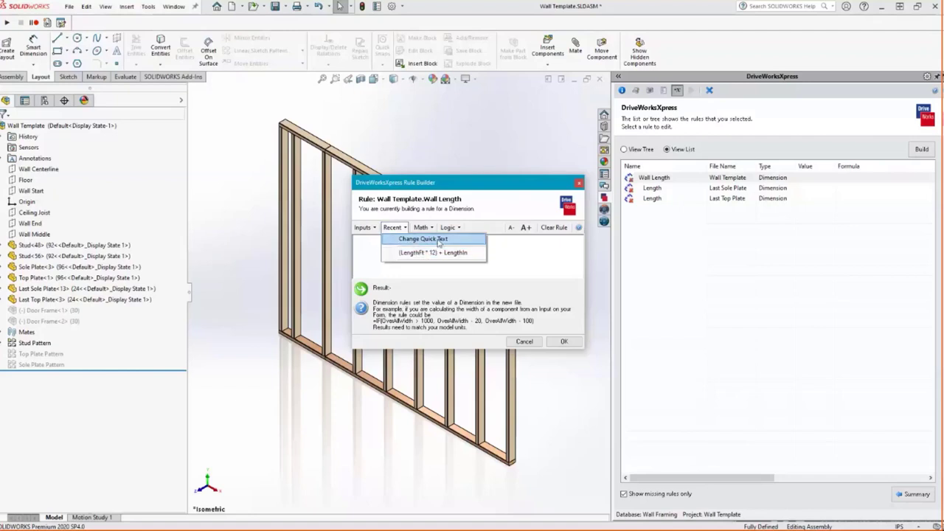
left_click(410, 239)
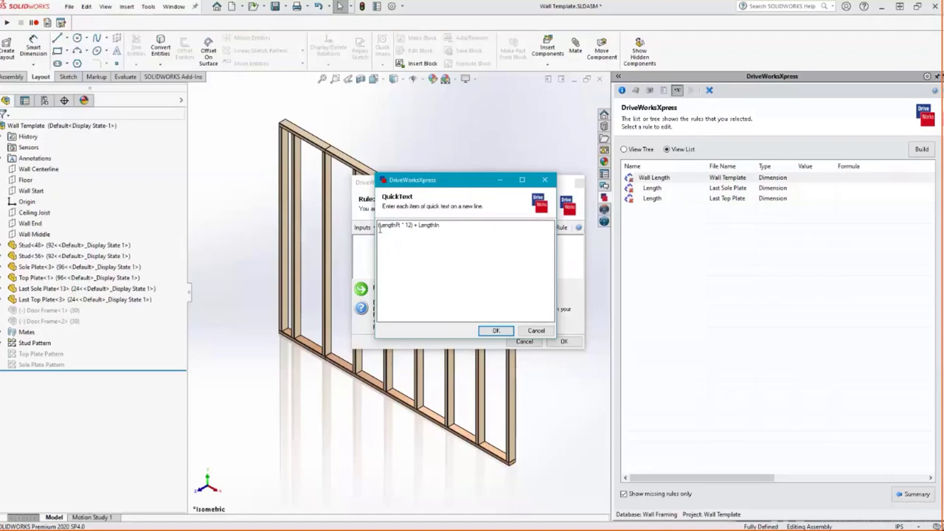
left_click(468, 230)
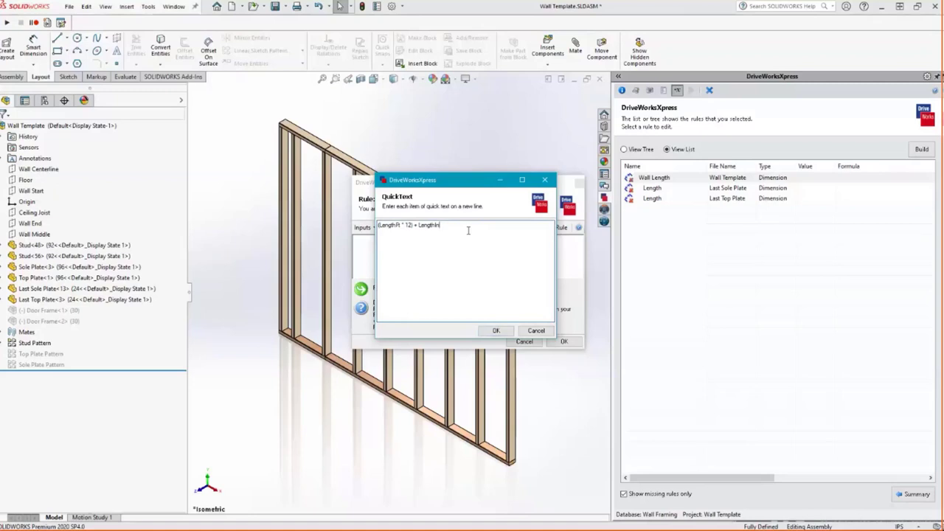
left_click(537, 331)
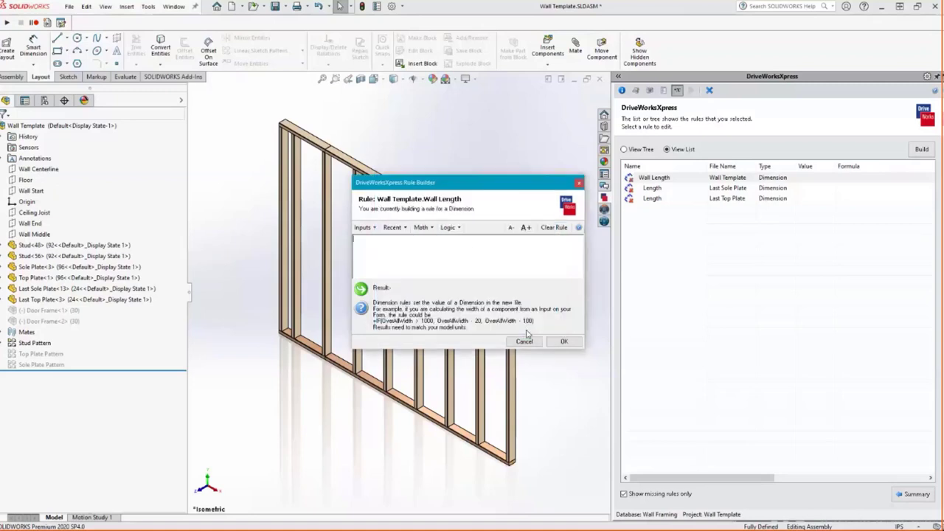
left_click(393, 227)
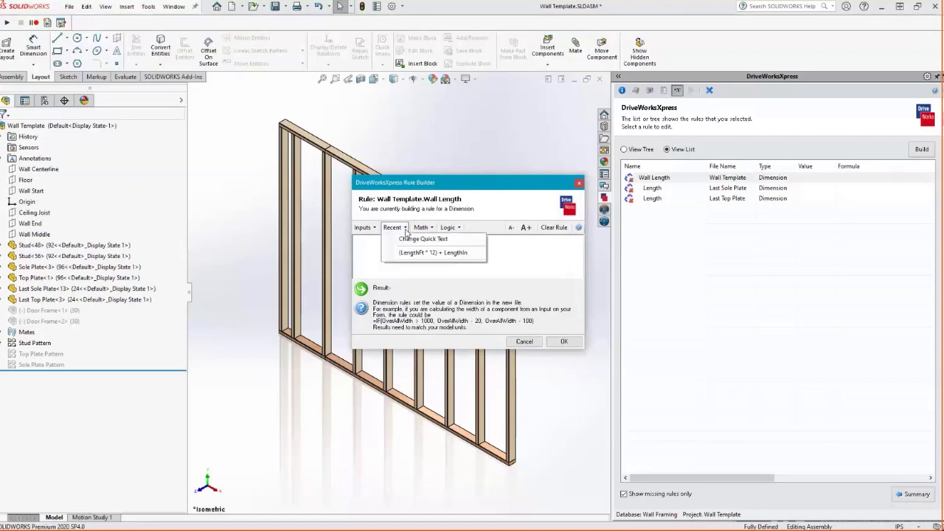
left_click(418, 252)
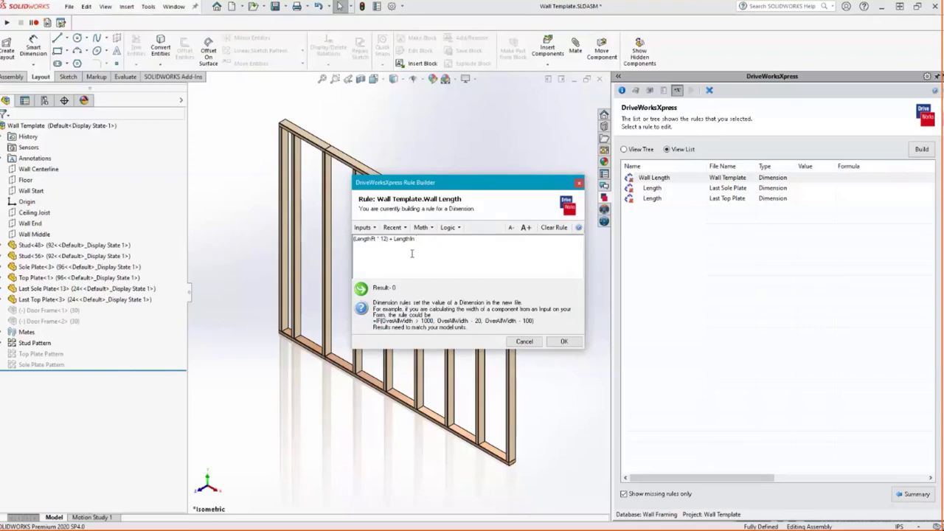
Confirm the Wall Length rule and select the Last Sole Plate length rule for editing.
left_click(563, 342)
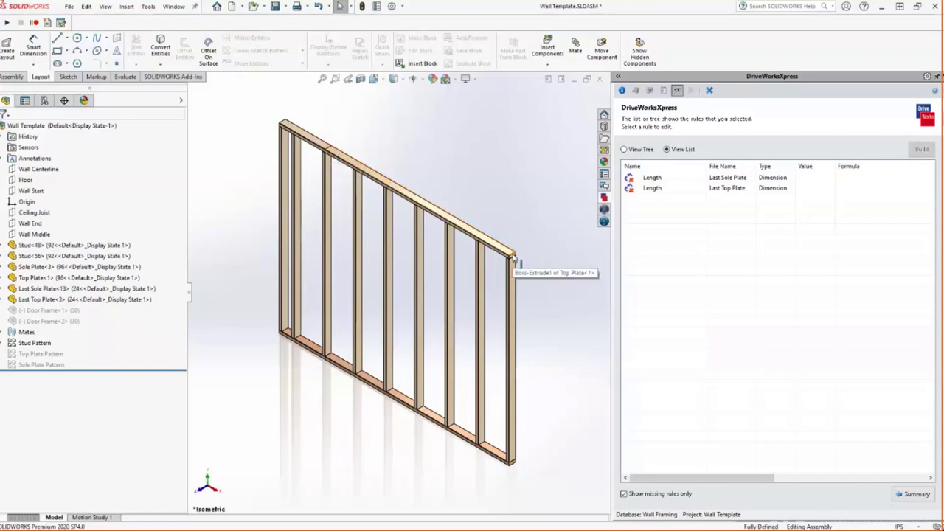
left_click(826, 180)
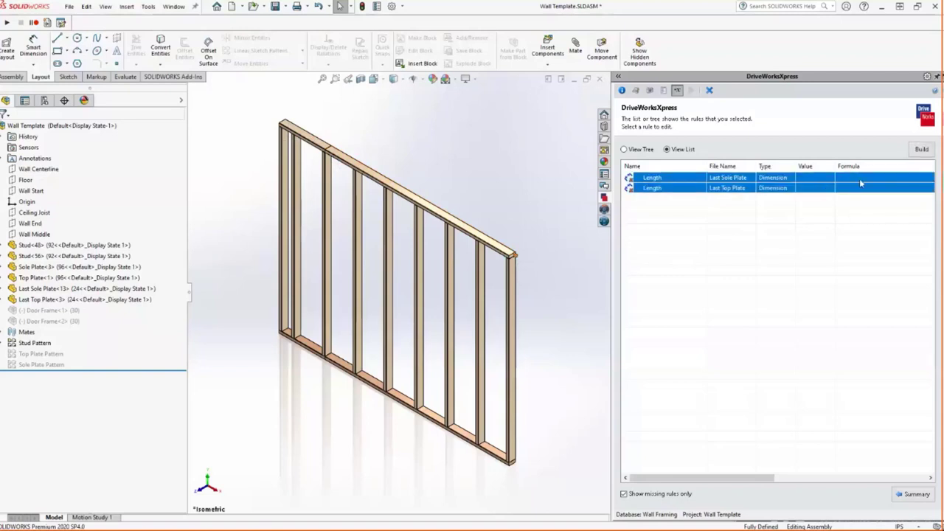
double_click(860, 177)
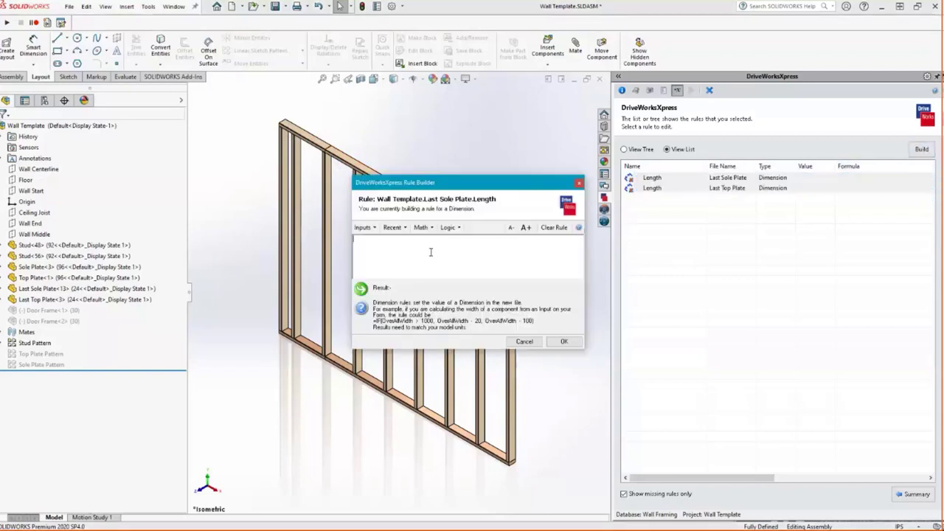
Build the Last Sole Plate length rule as ((LengthFt * 12) + LengthIn) - 96.
left_click(401, 228)
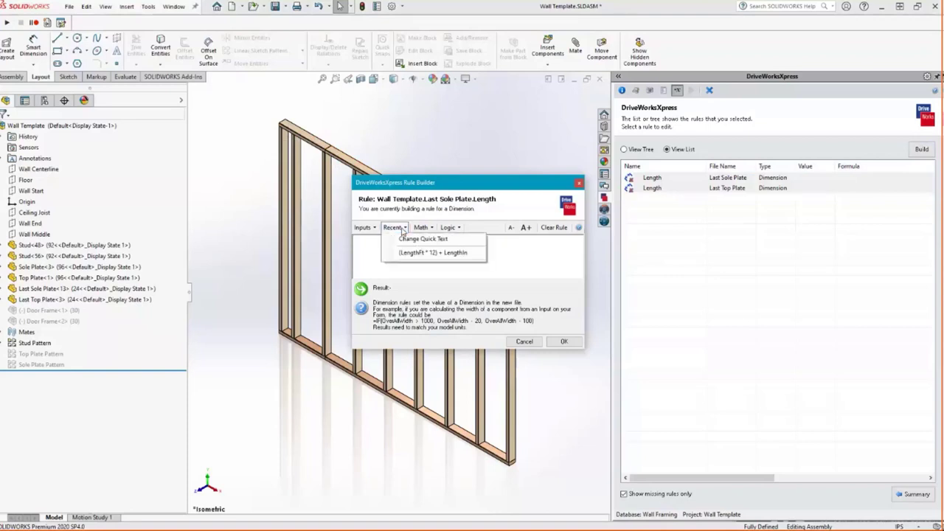
left_click(409, 252)
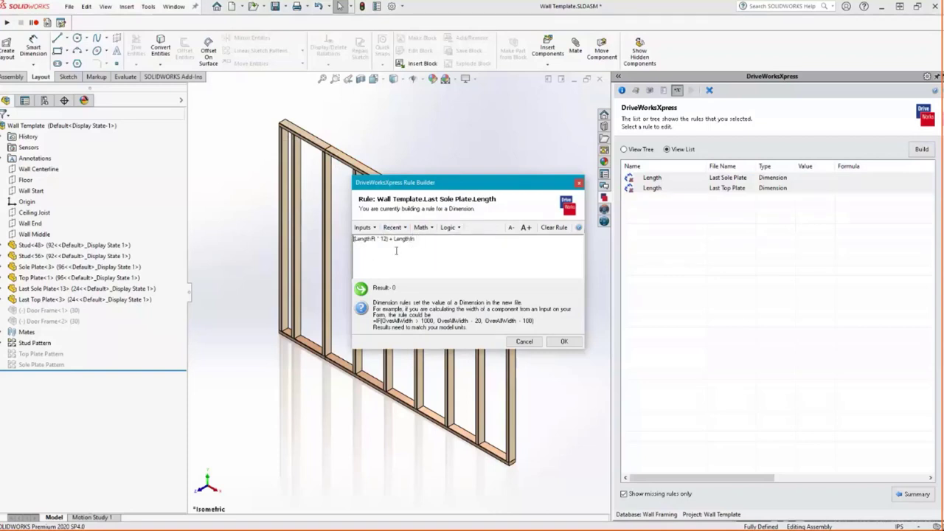
key("Return")
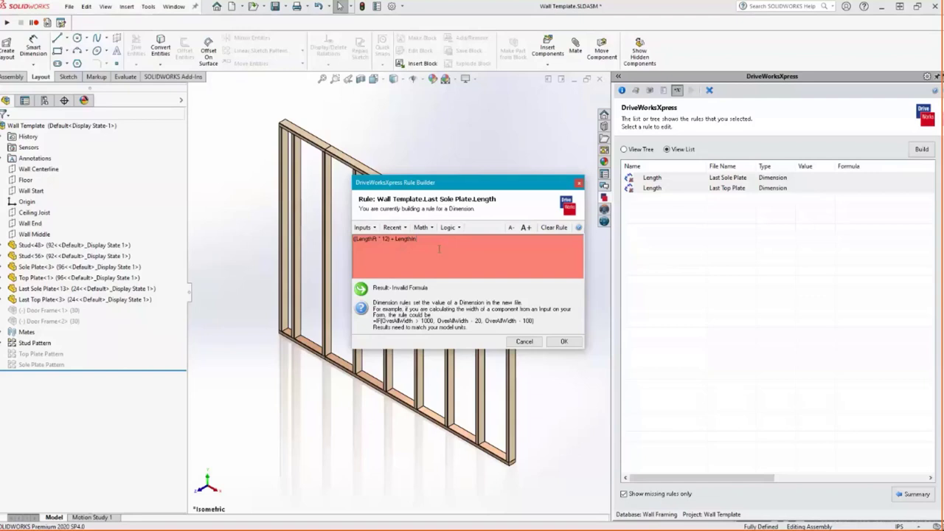
key("BackSpace")
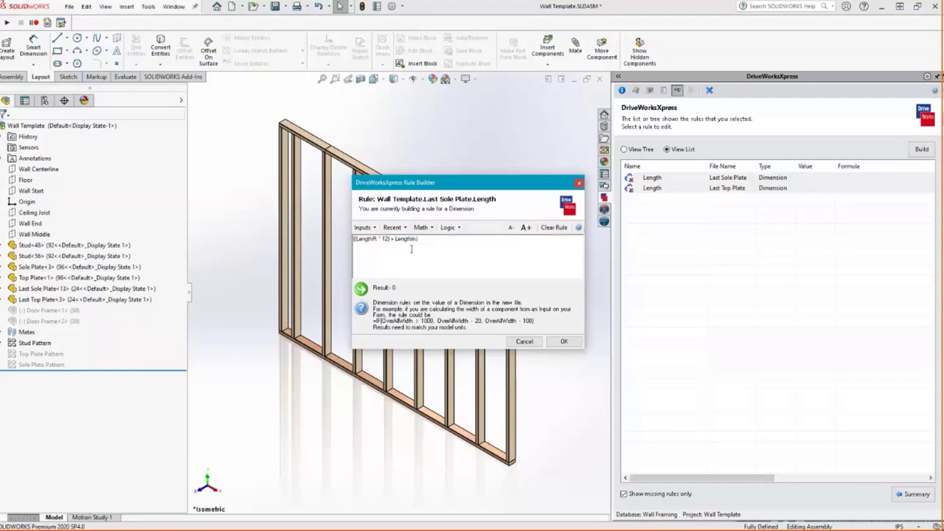
key("Return")
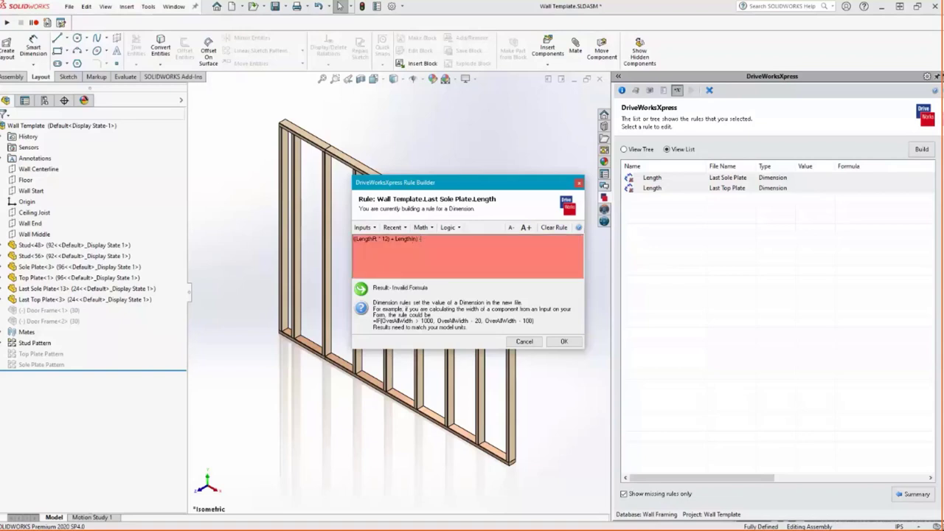
type("96")
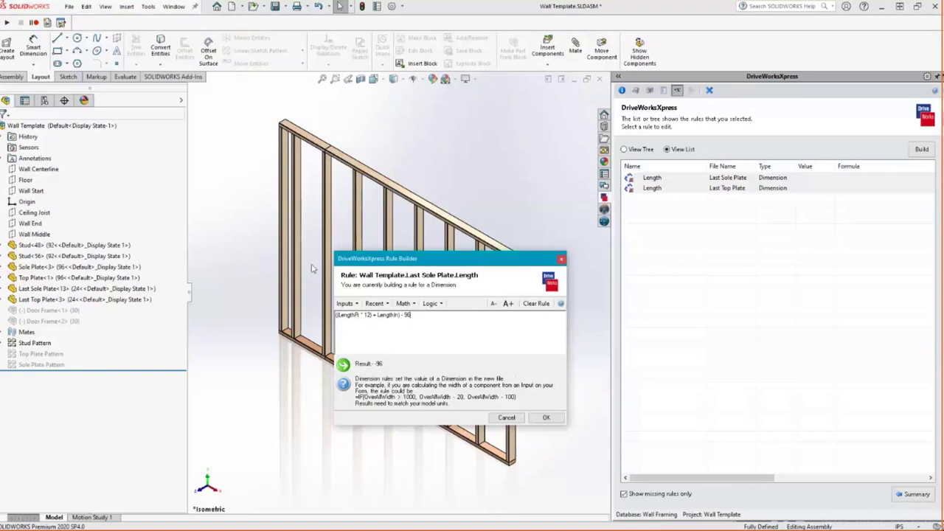
left_click(546, 418)
Review the rules summary with all 6 rules and run the Wall Template project.
left_click(905, 499)
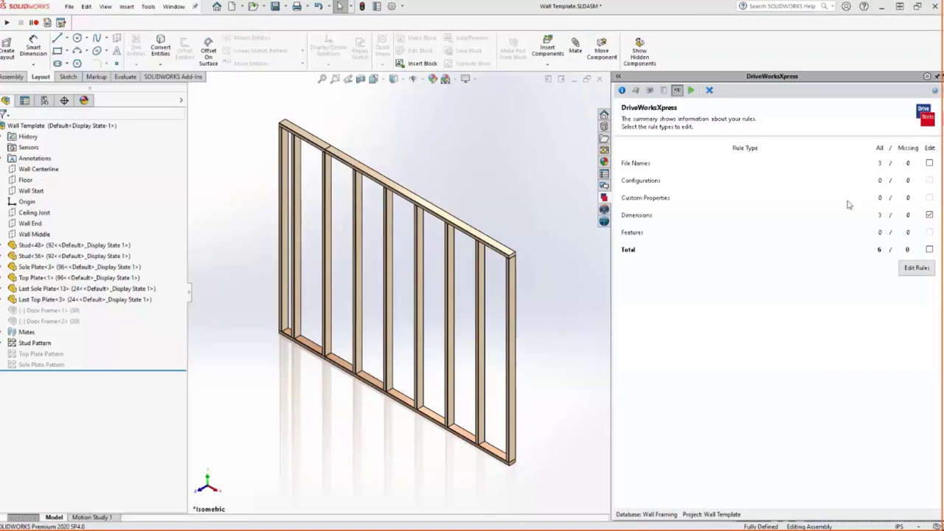
left_click(692, 92)
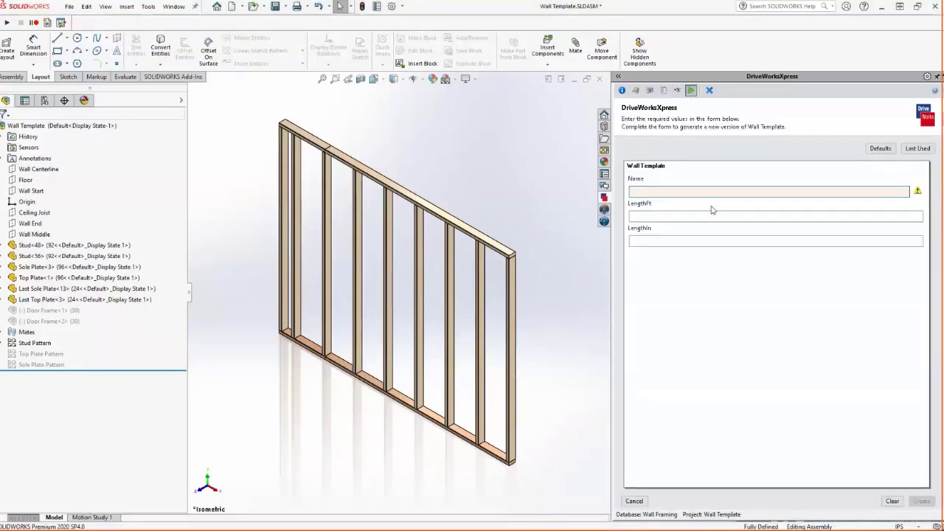
Enter Name 'Wall 1', LengthFt 10 and LengthIn 2, and create the wall.
left_click(712, 191)
type("Wall 1")
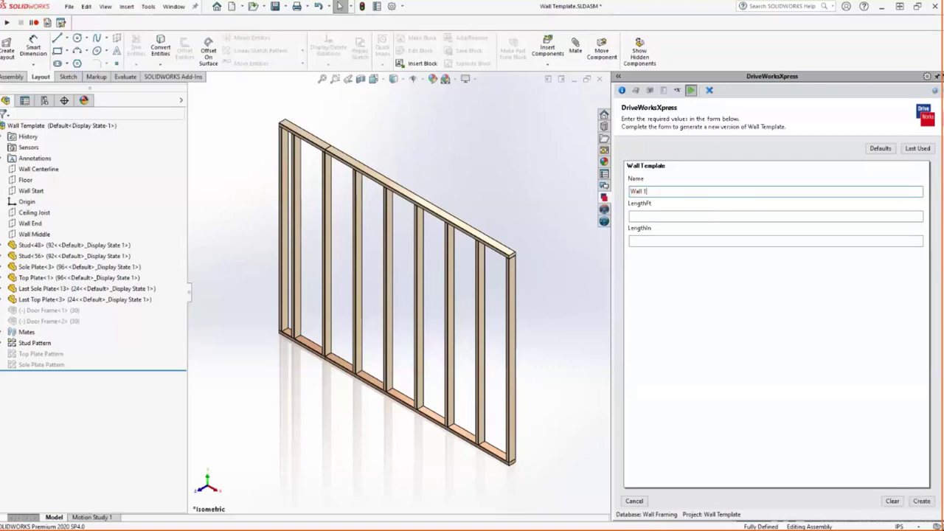
left_click(691, 216)
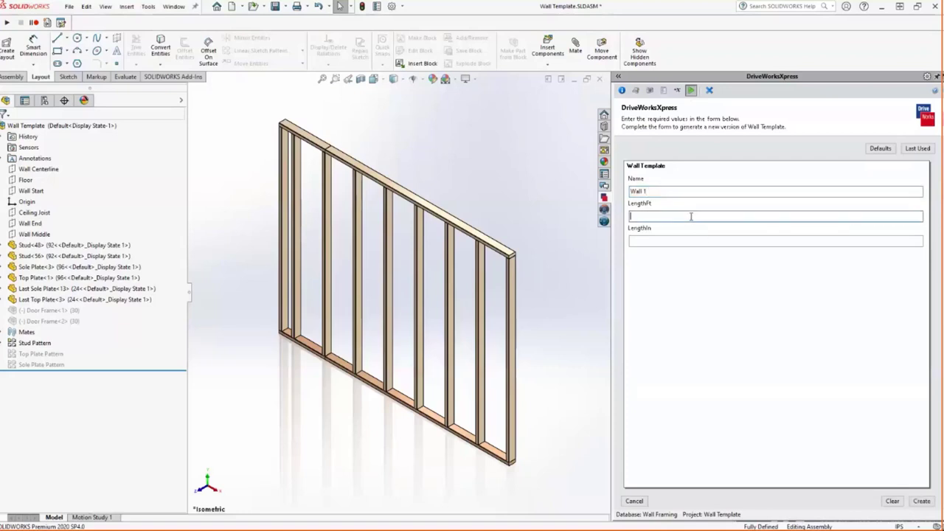
type("10")
left_click(657, 242)
type("2")
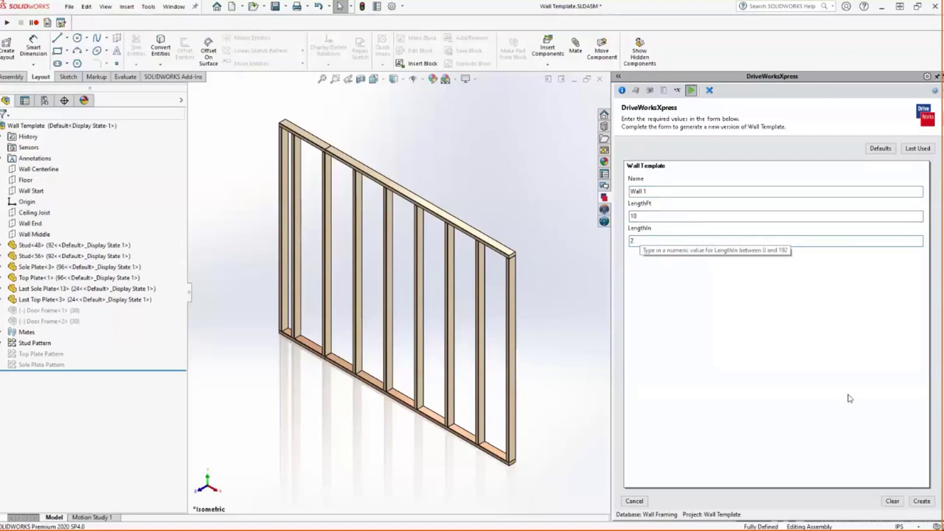
left_click(929, 503)
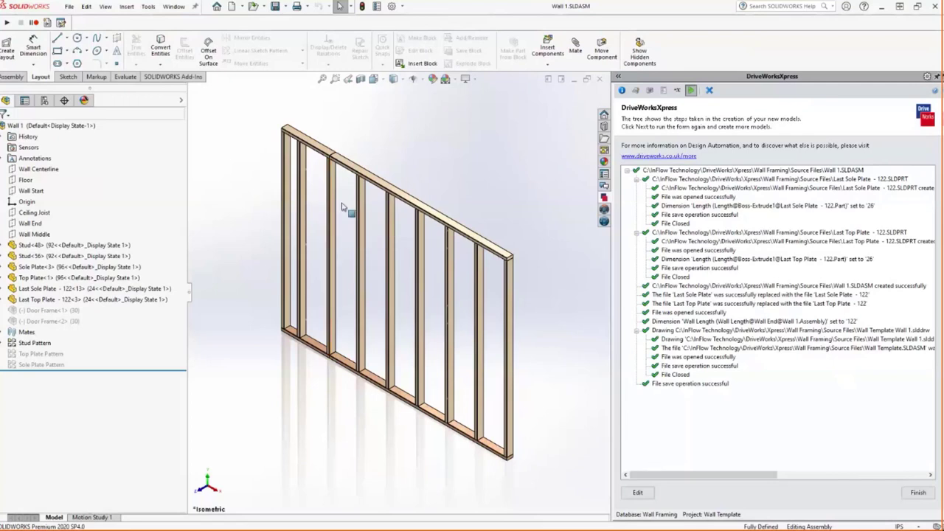
Change the inputs to Name 'Wall 2' and LengthFt 14, and create the wall.
left_click(638, 492)
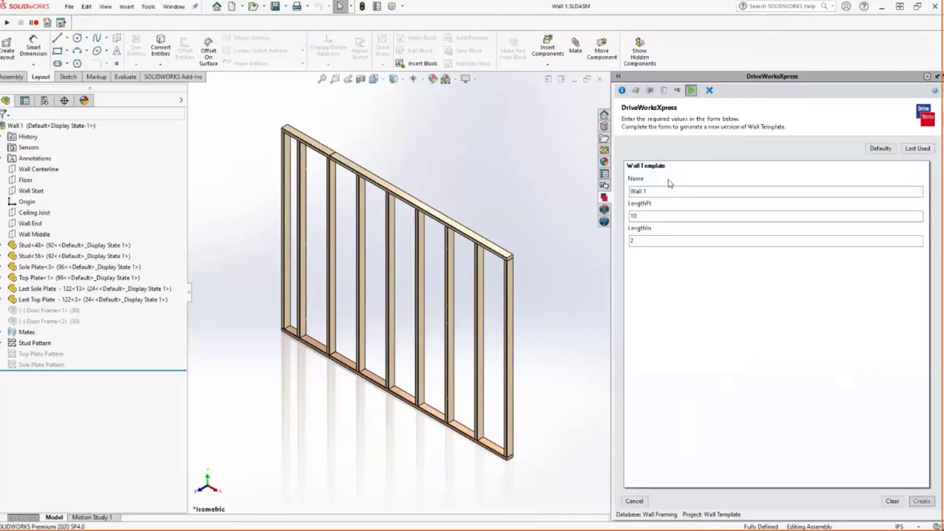
left_click(671, 191)
type("2")
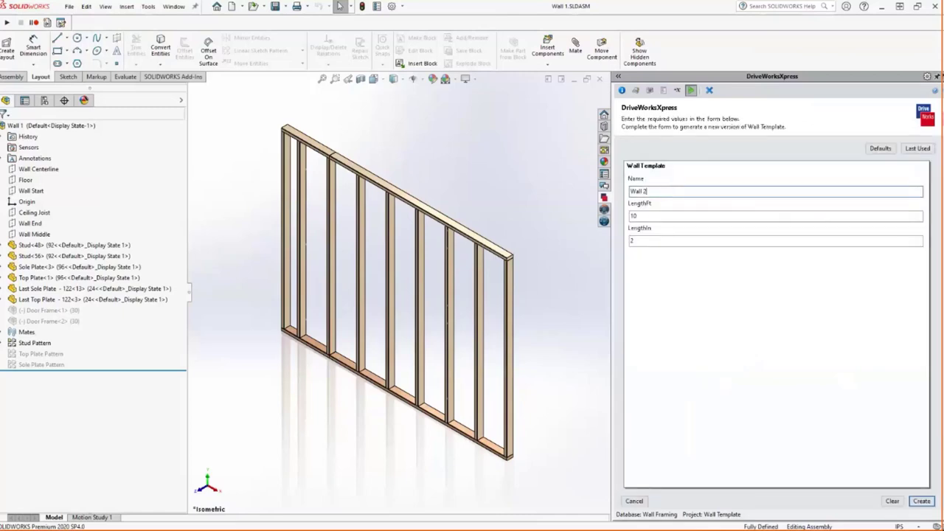
left_click(669, 216)
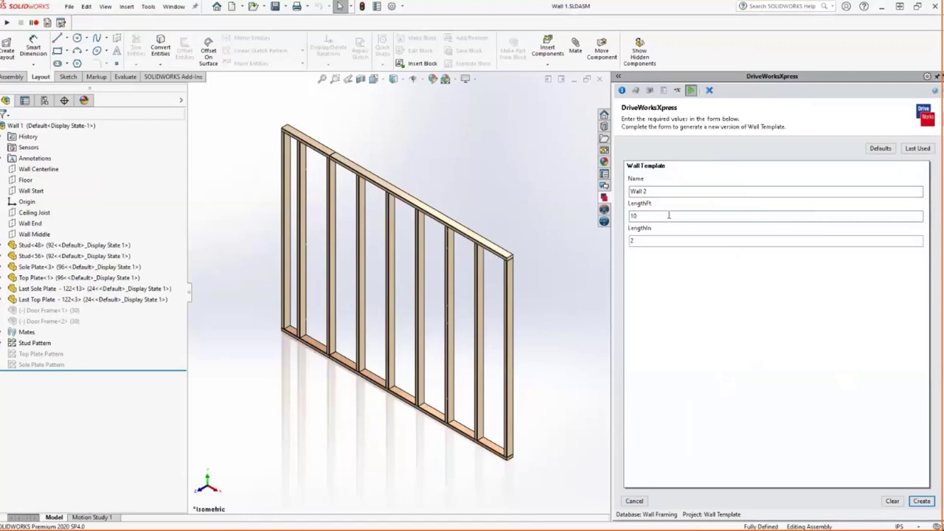
type("4")
left_click(921, 503)
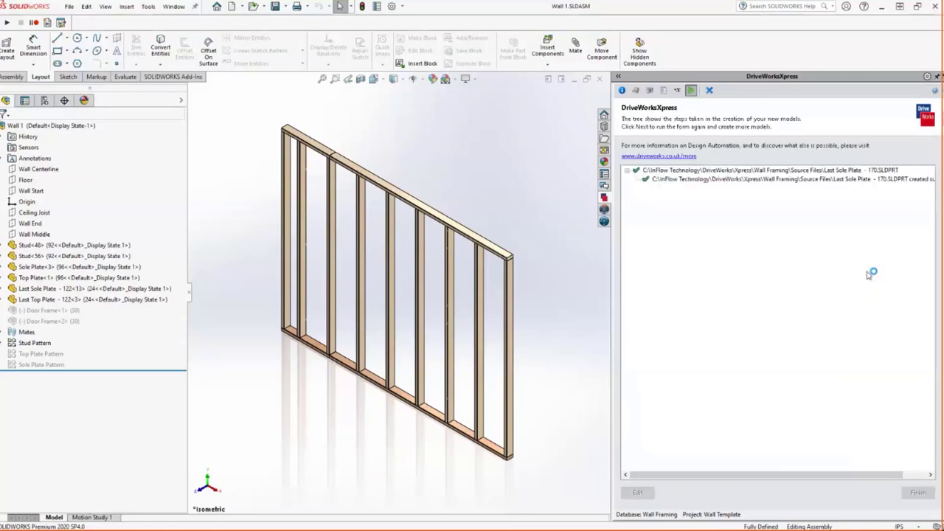
left_click(819, 178)
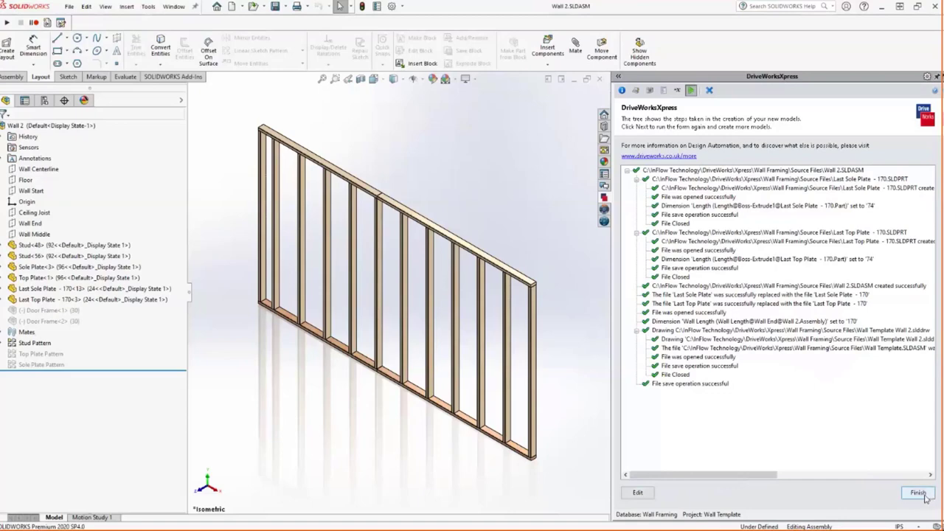
Change the inputs to Name 'Wall 3', LengthFt 7 and LengthIn 0, and create the wall.
left_click(628, 494)
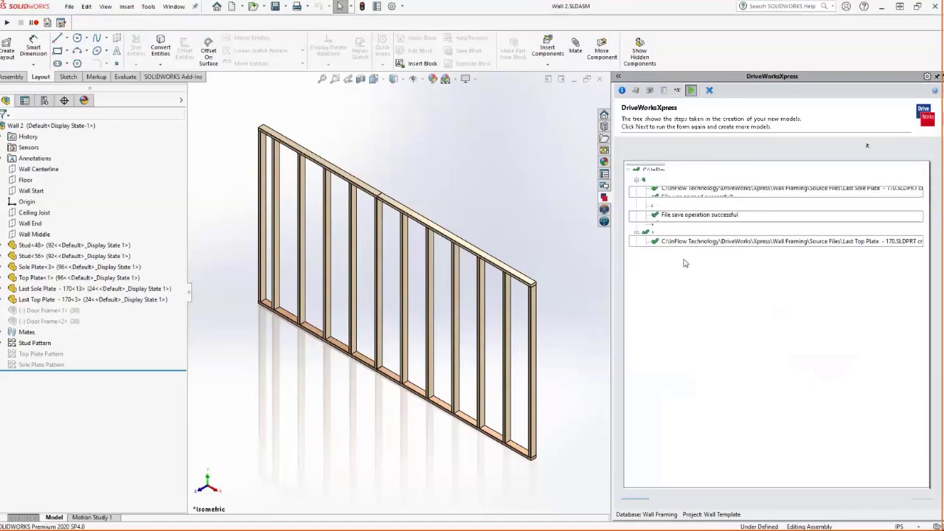
left_click(674, 190)
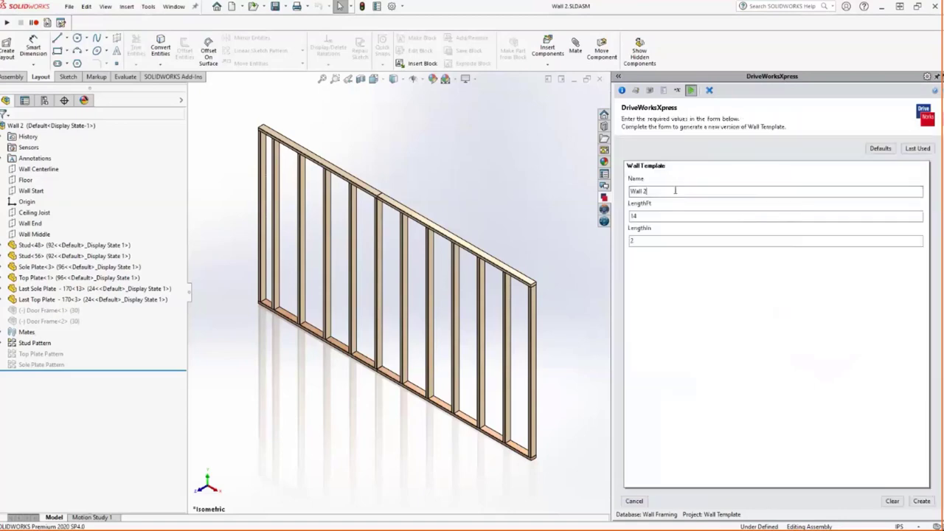
key("BackSpace")
type("3")
left_click(647, 217)
double_click(631, 215)
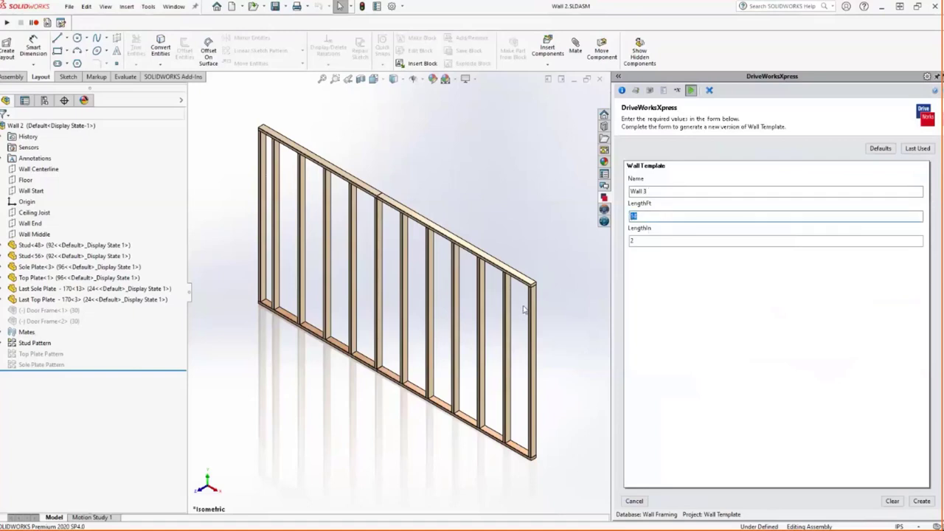
type("7")
left_click(654, 240)
double_click(653, 240)
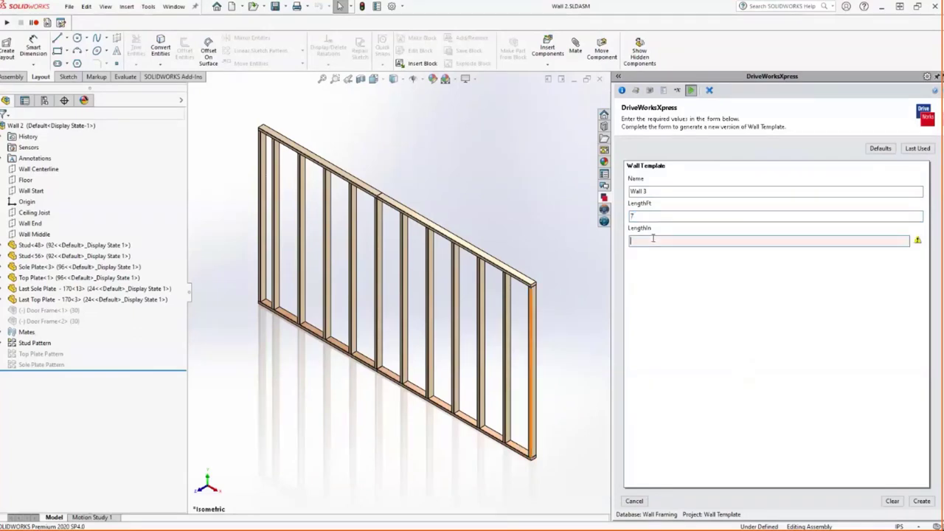
type("0")
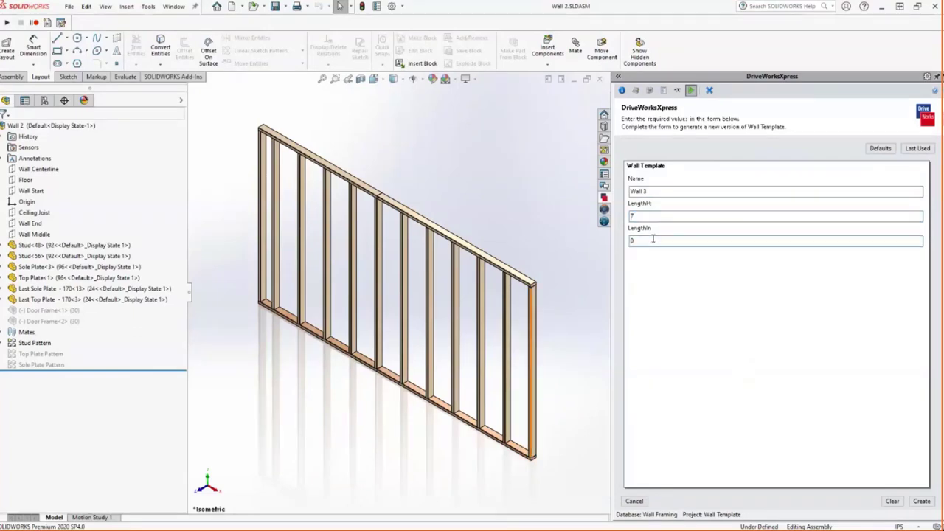
left_click(930, 503)
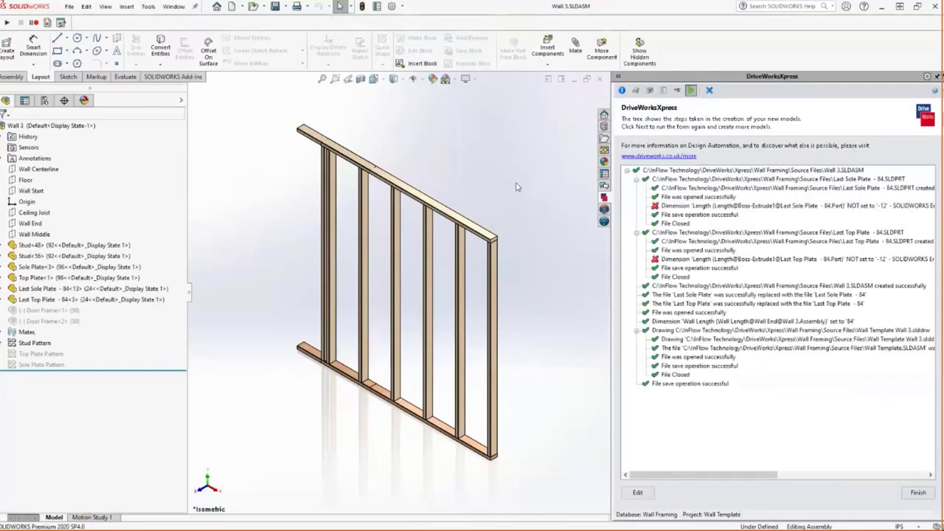
Suppress the Wall 3 sole plate and top plate, and finish the DriveWorksXpress run.
left_click(418, 413)
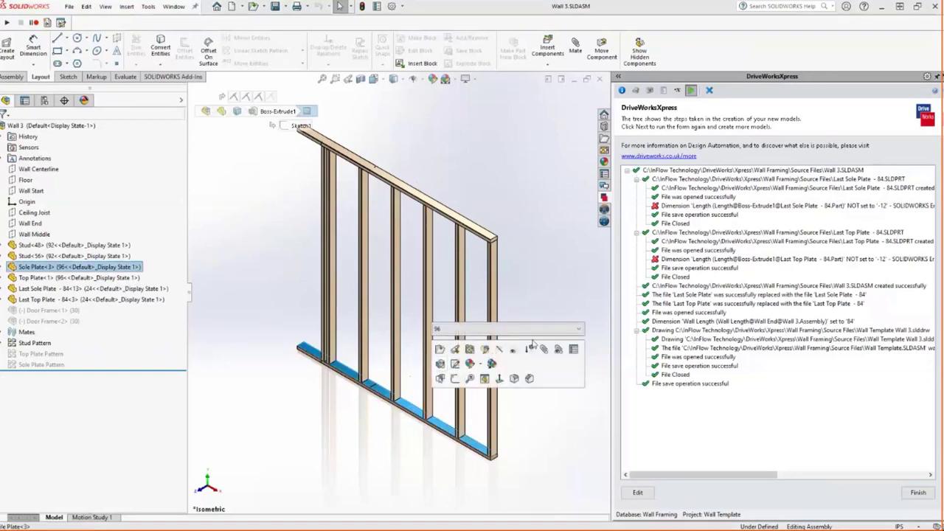
left_click(530, 349)
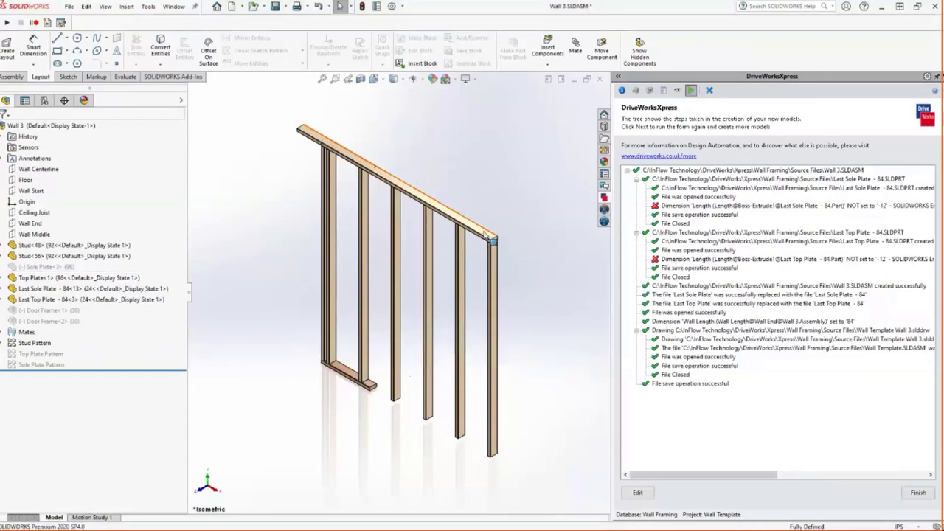
left_click(486, 234)
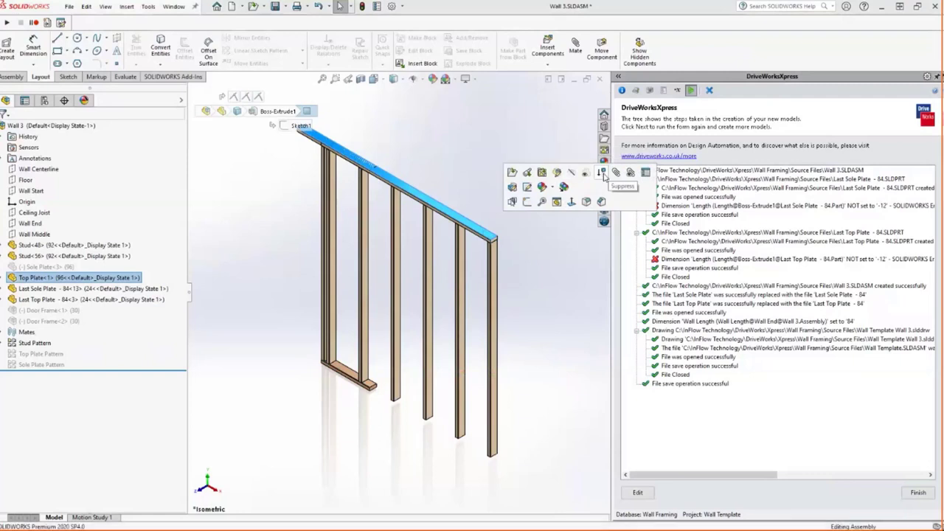
left_click(522, 172)
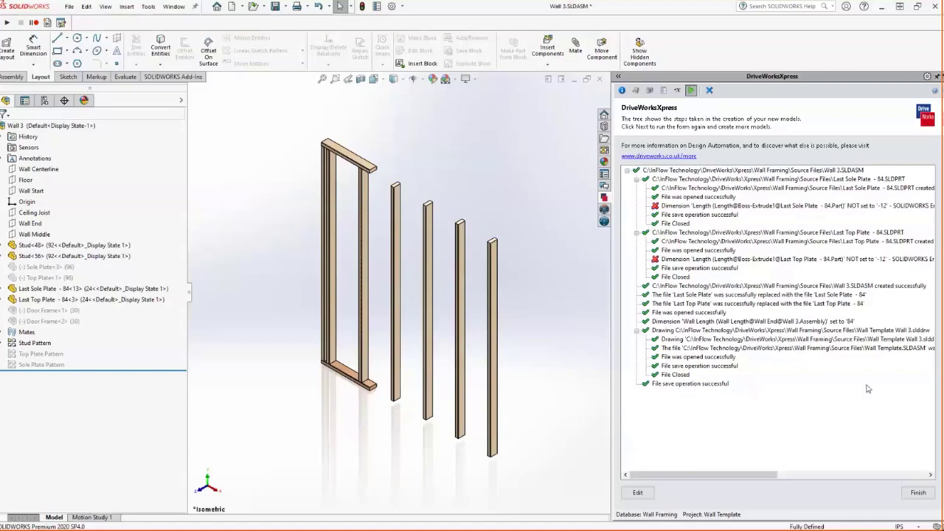
left_click(918, 492)
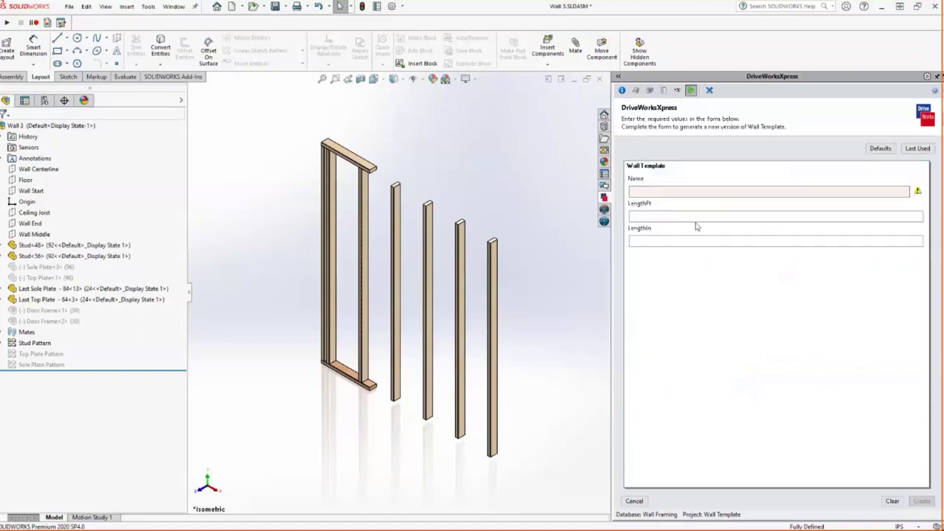
Cancel the Wall Template form and close Wall 3 without saving.
left_click(635, 501)
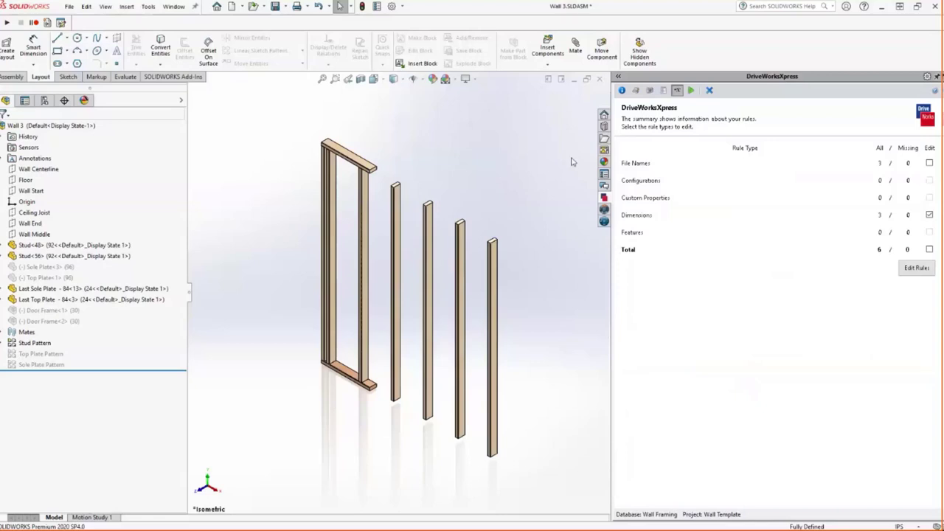
left_click(599, 79)
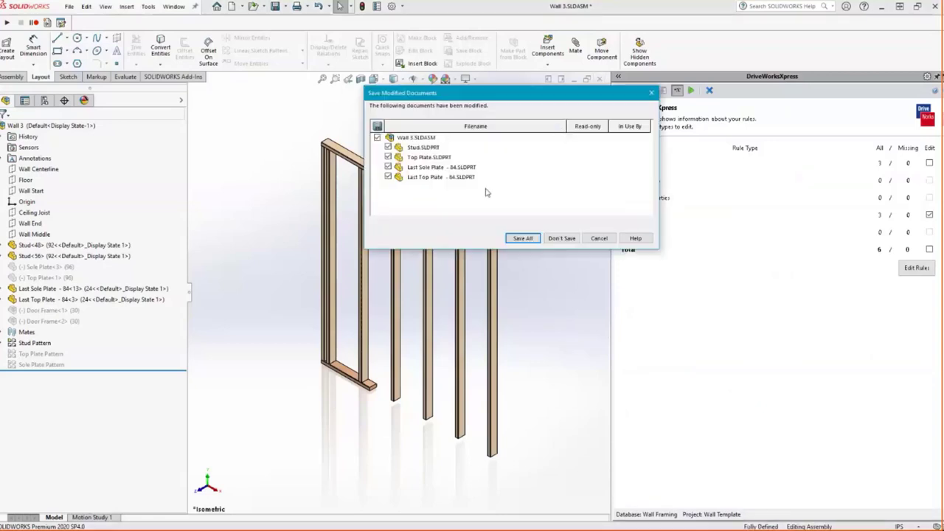
left_click(561, 238)
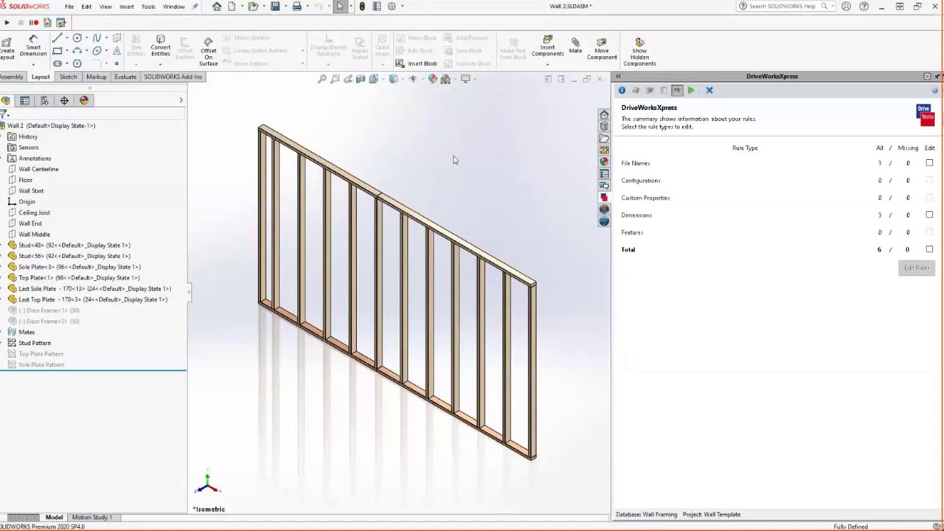
Select the top and sole plates and check the top plate edge length.
left_click(468, 247)
left_click(469, 250)
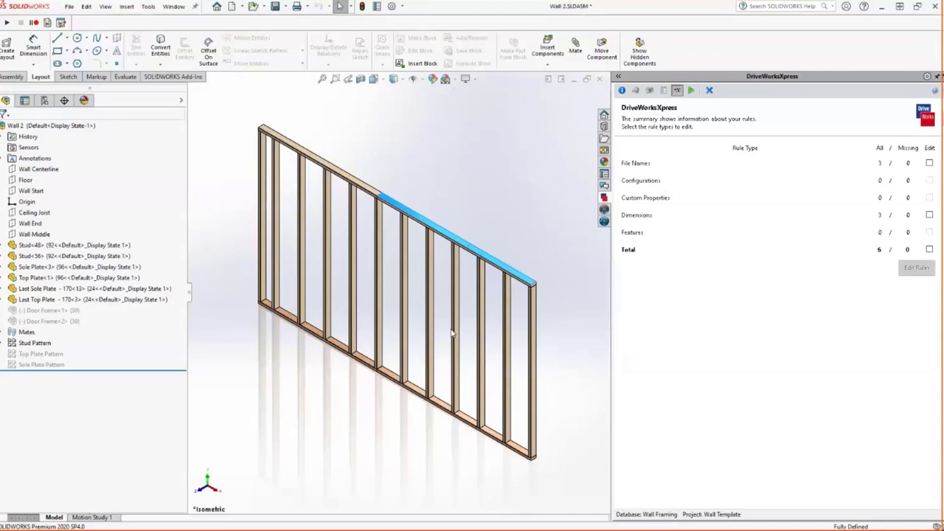
left_click(464, 418)
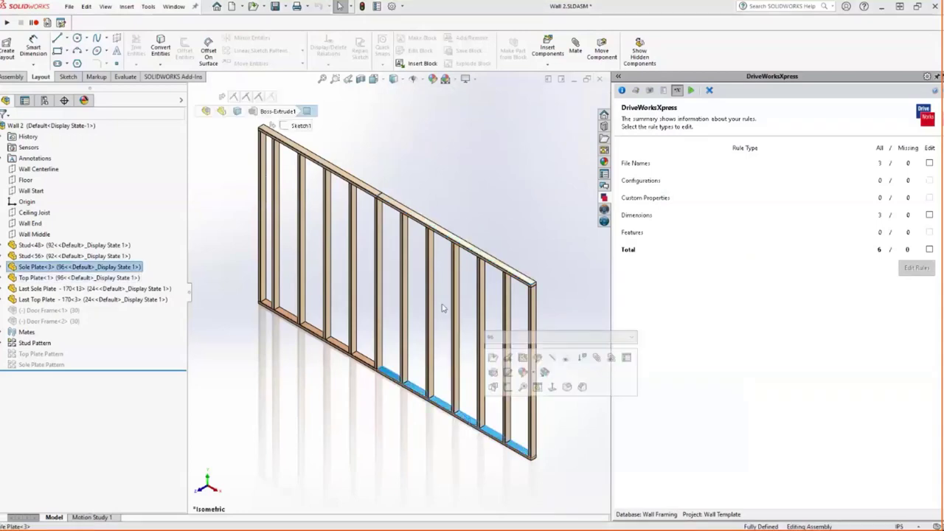
left_click(345, 179)
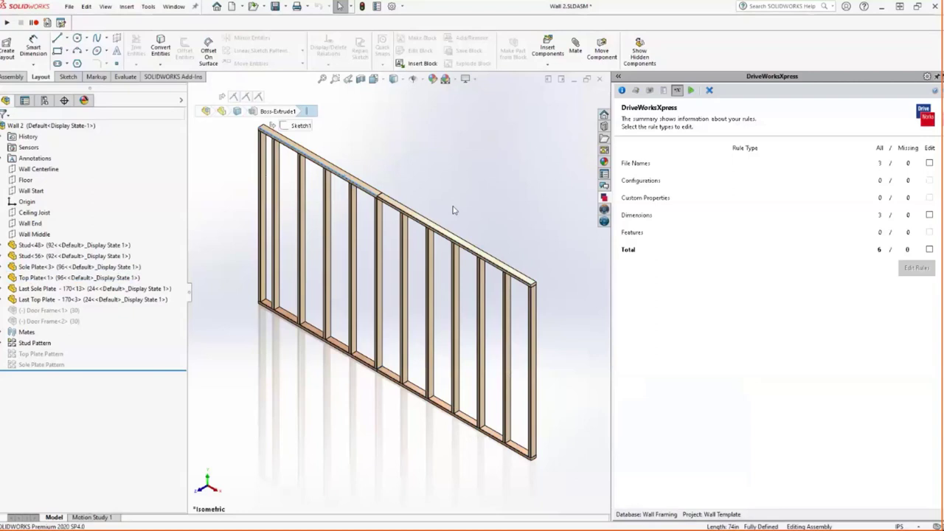
Capture Top Plate and Sole Plate in the Models page's assembly structure.
left_click(649, 90)
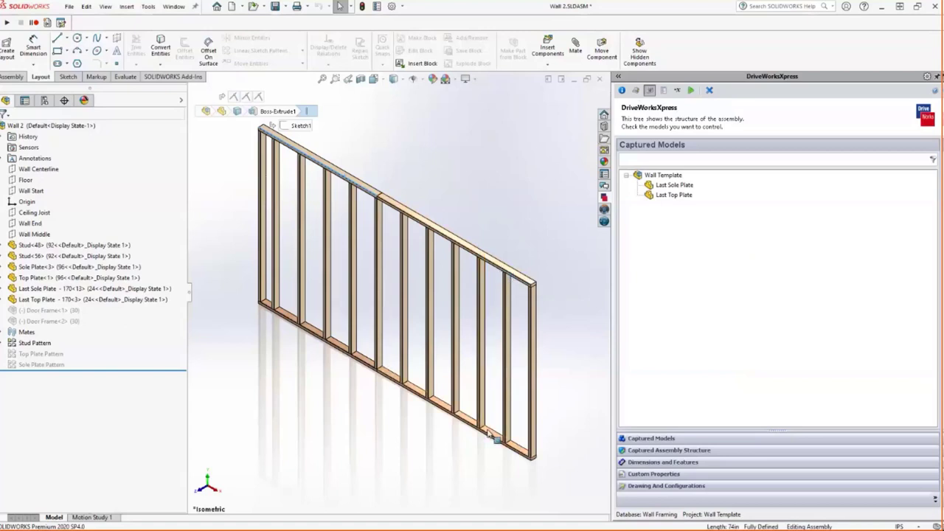
left_click(671, 451)
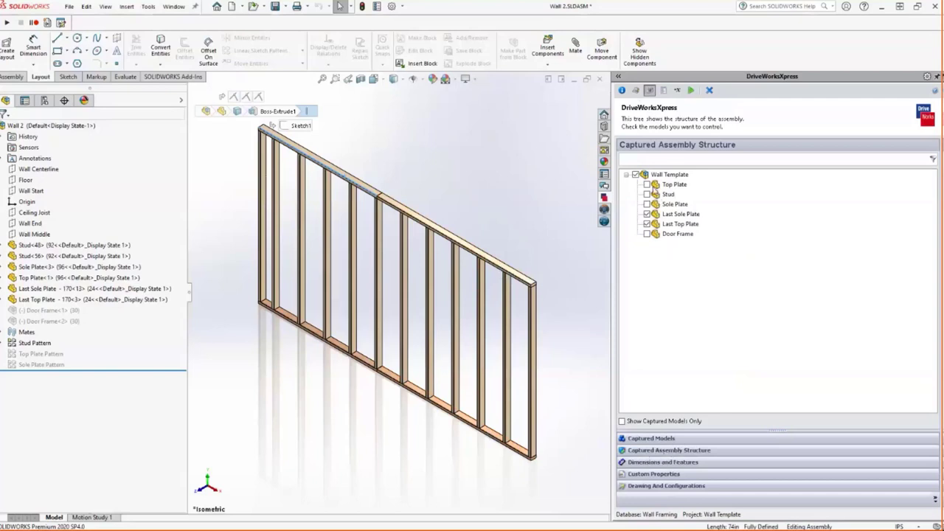
left_click(647, 184)
left_click(646, 205)
Mark the File Names rules for editing and select the missing Top Plate rule.
left_click(663, 90)
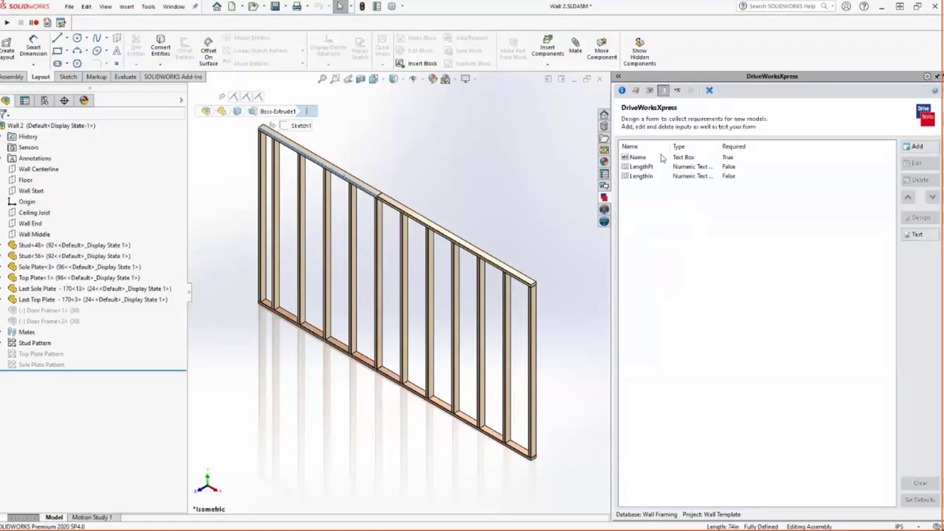
left_click(677, 90)
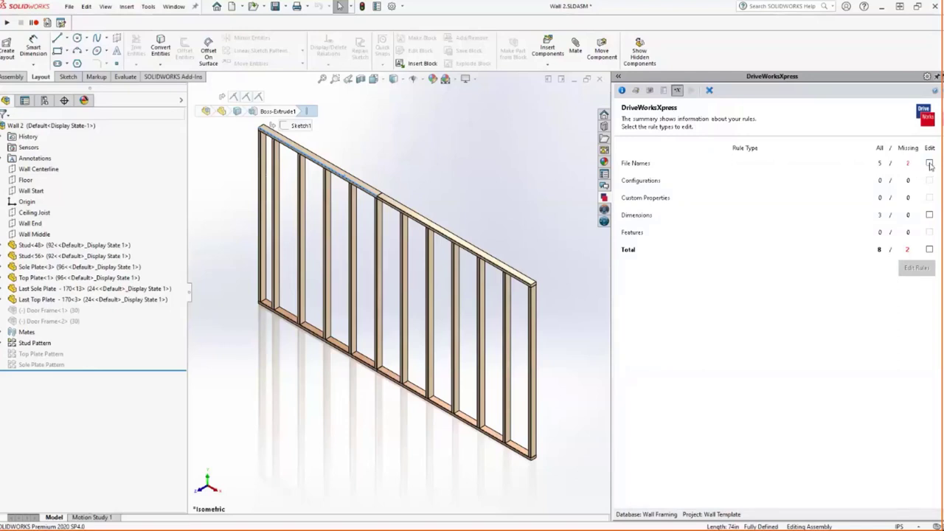
left_click(929, 164)
left_click(916, 267)
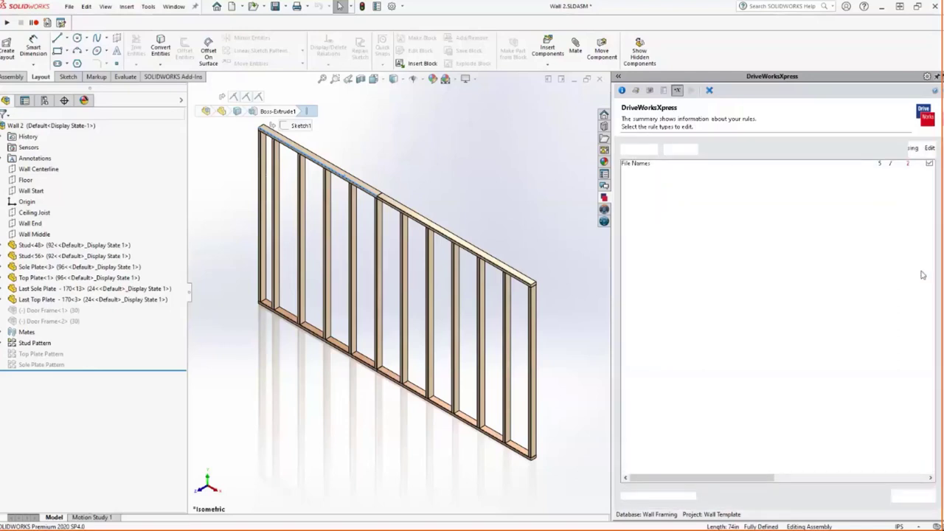
left_click(737, 179)
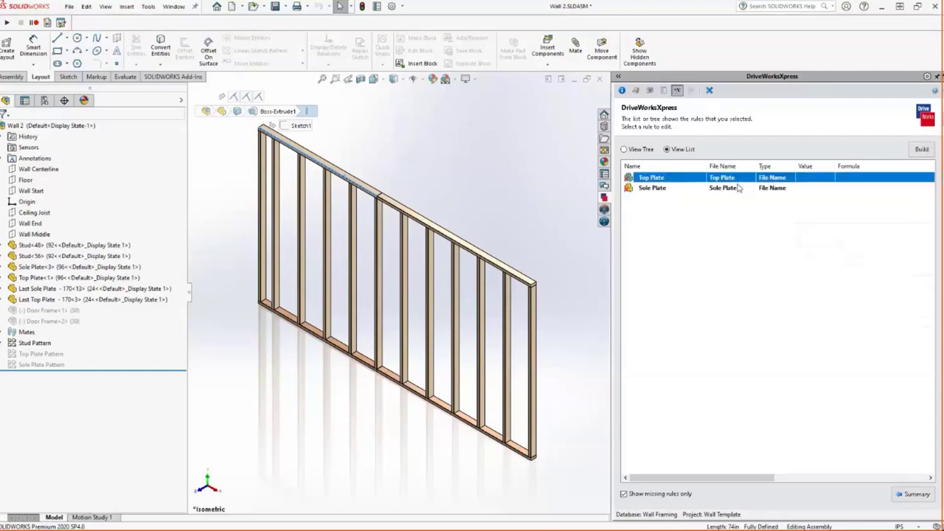
Start the Top Plate rule with the recent length expression, then clear it.
left_click(921, 149)
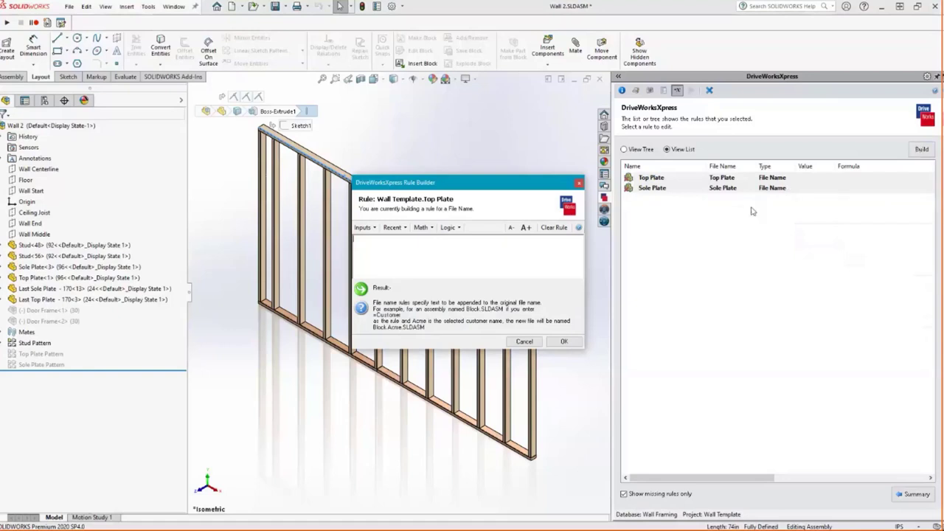
left_click(403, 232)
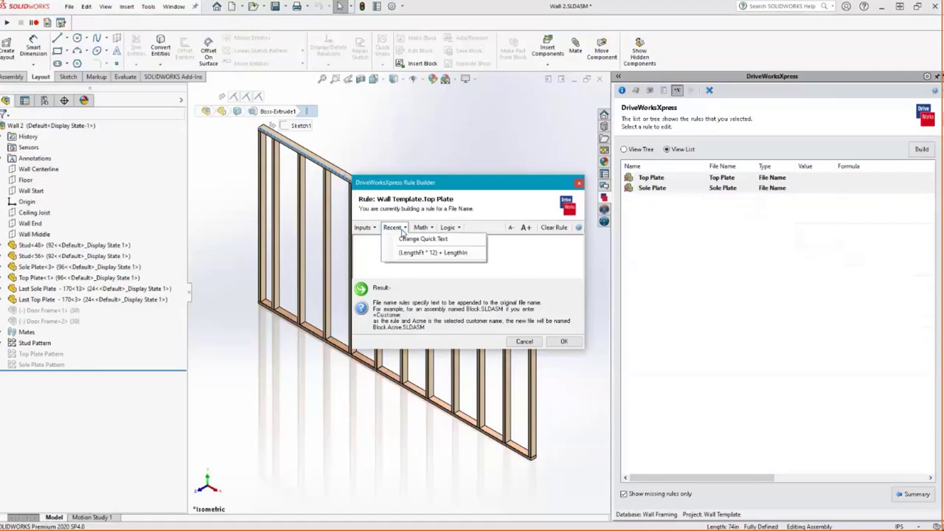
left_click(411, 253)
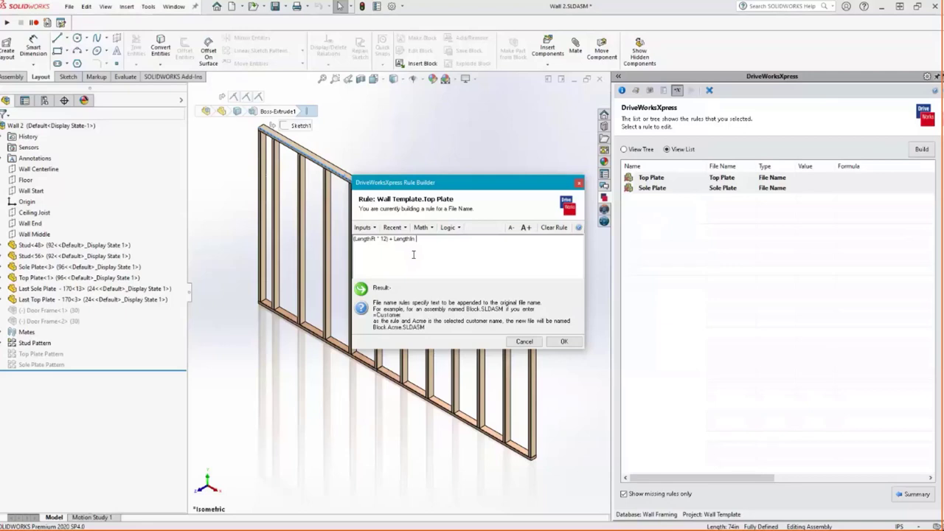
type(")")
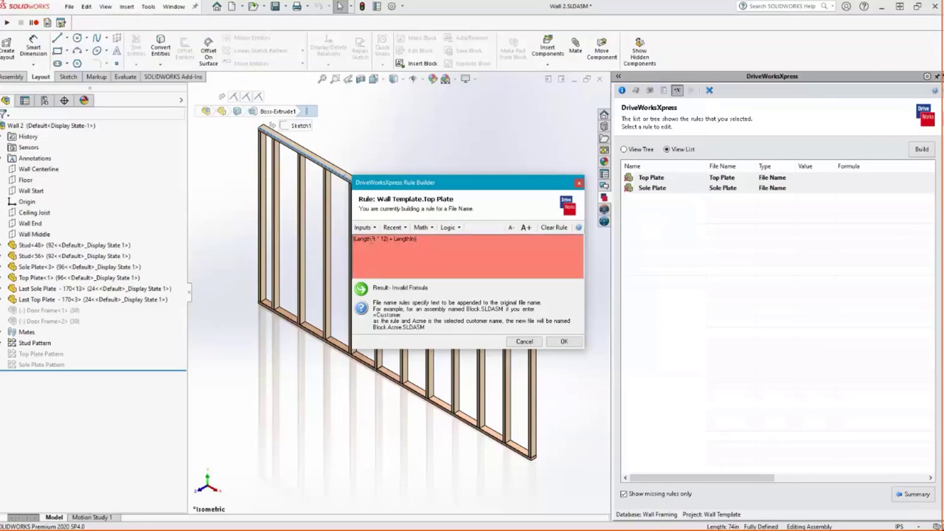
type("(")
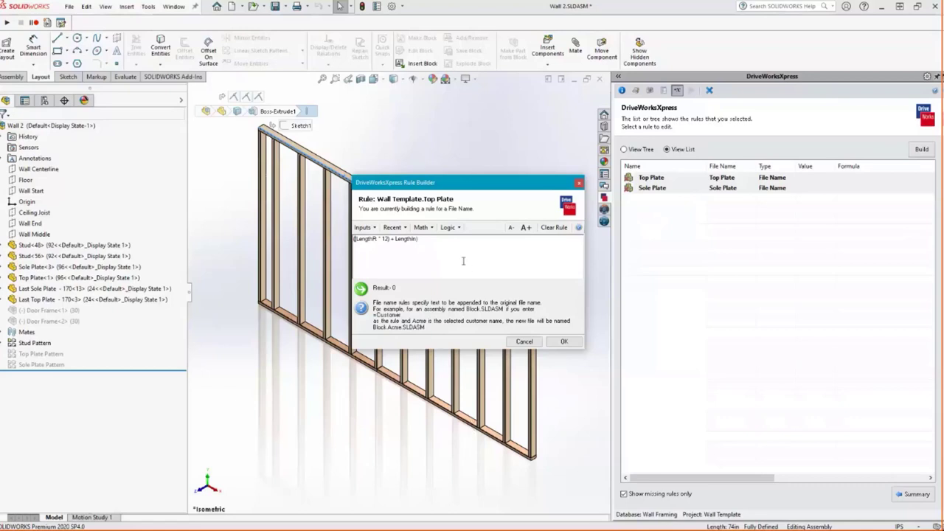
left_click(459, 228)
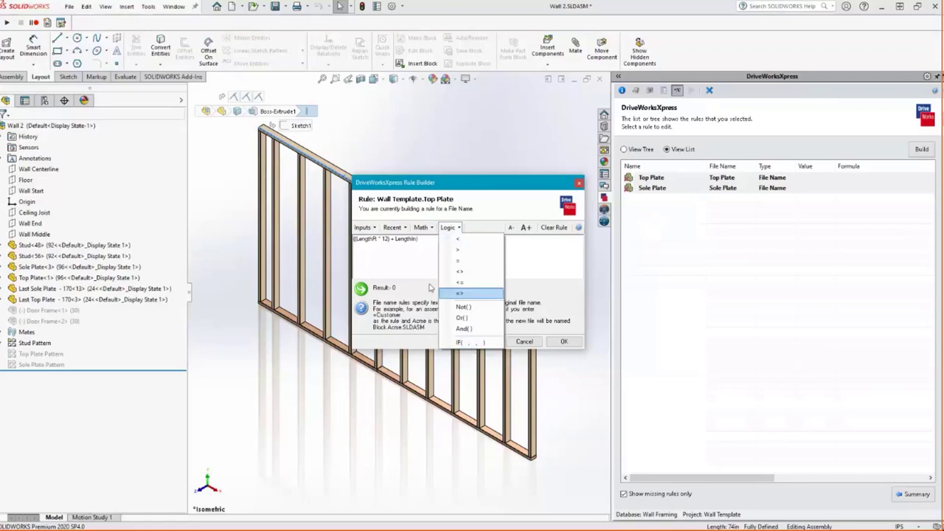
left_click(425, 241)
left_click_drag(420, 240, 309, 245)
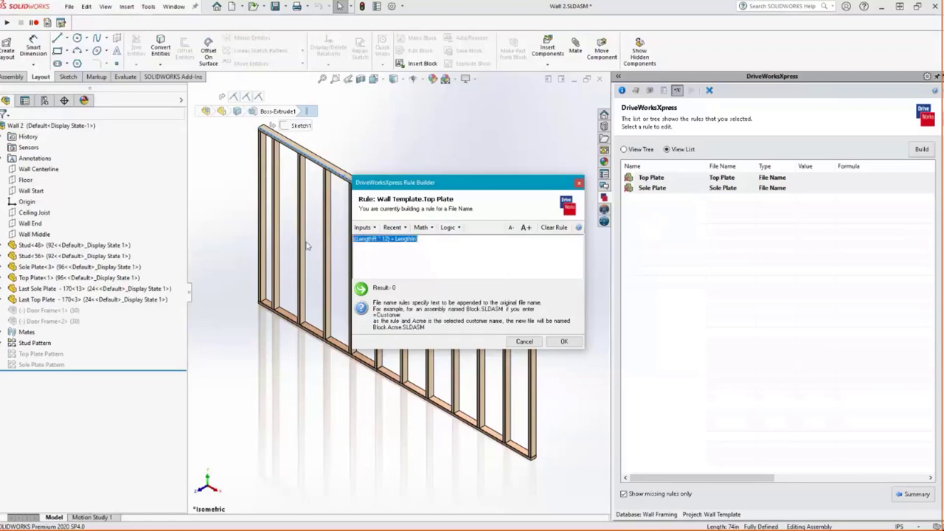
key("Delete")
Set the Top Plate rule to IF((LengthFt * 12) + LengthIn < 96, "SUPPRESS", "UNSUPPRESS").
left_click(449, 227)
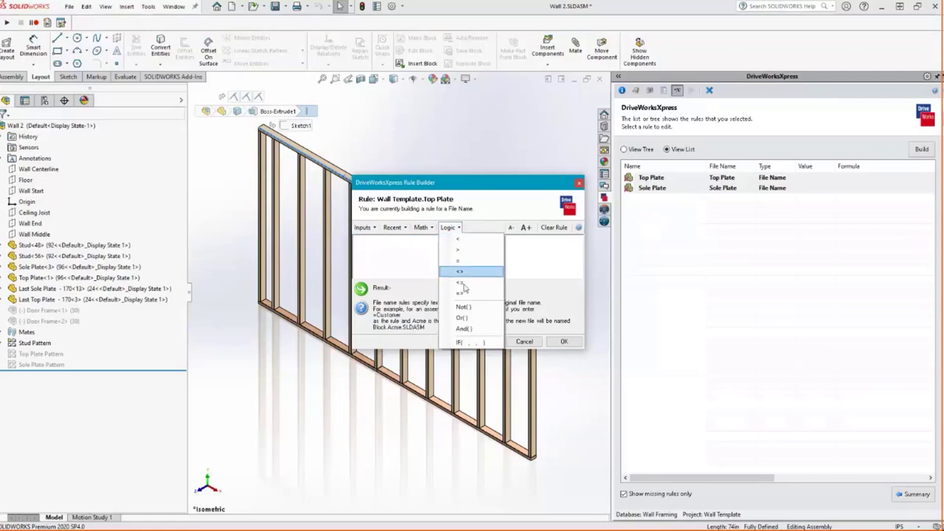
left_click(474, 344)
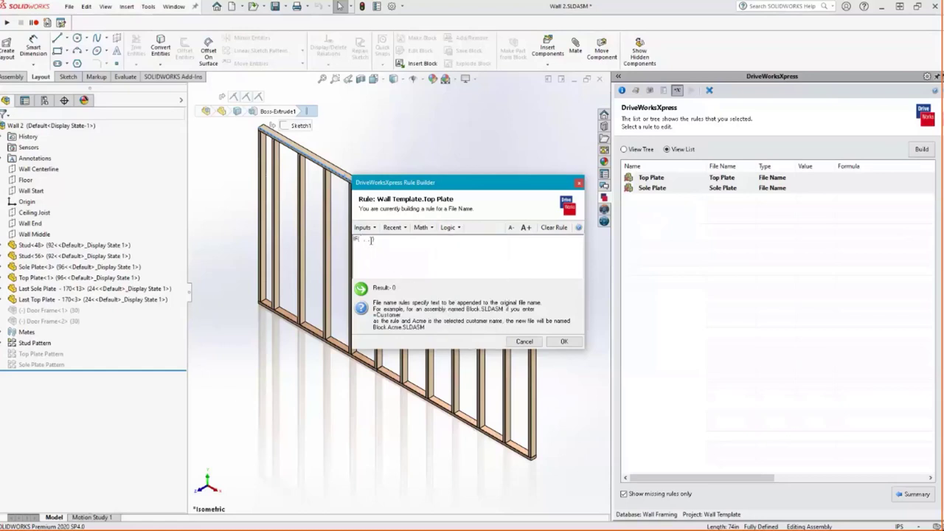
left_click(398, 227)
left_click(427, 253)
type("< ")
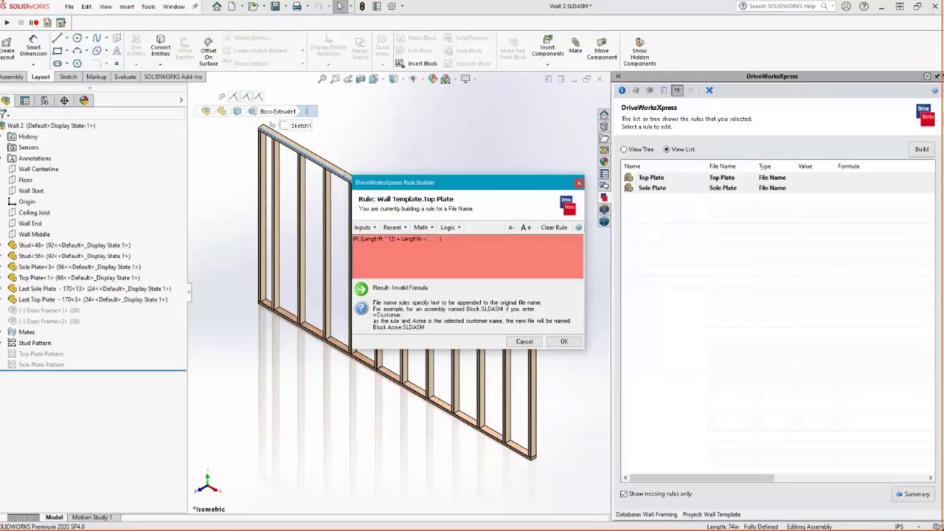
type("96")
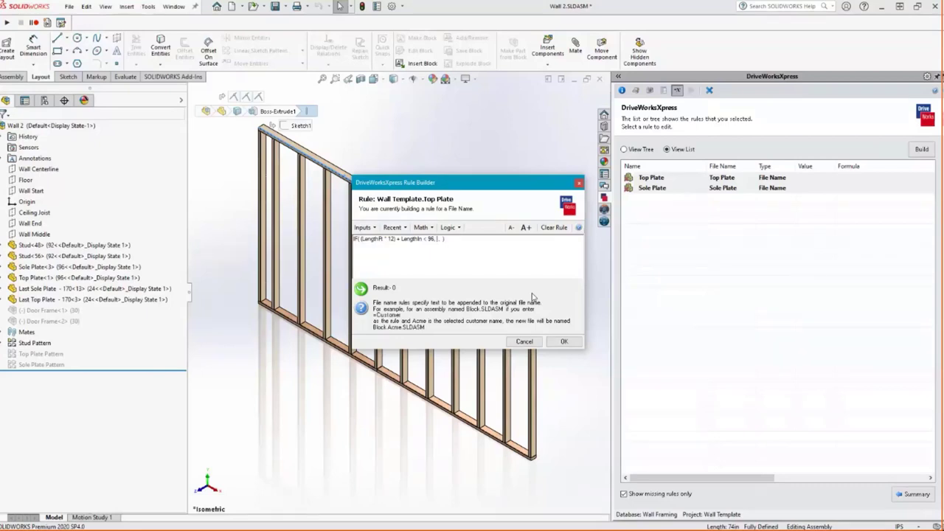
type("\"")
type("SUPPRE")
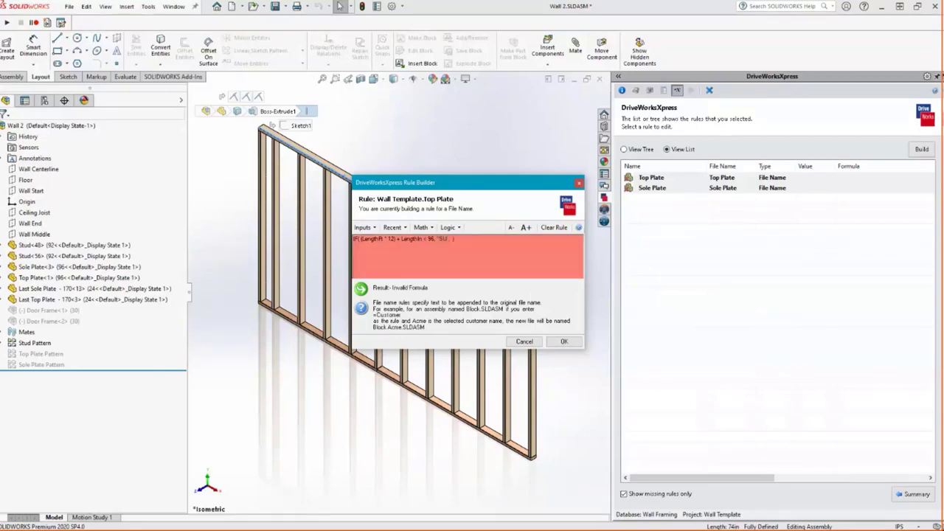
type("SS\"")
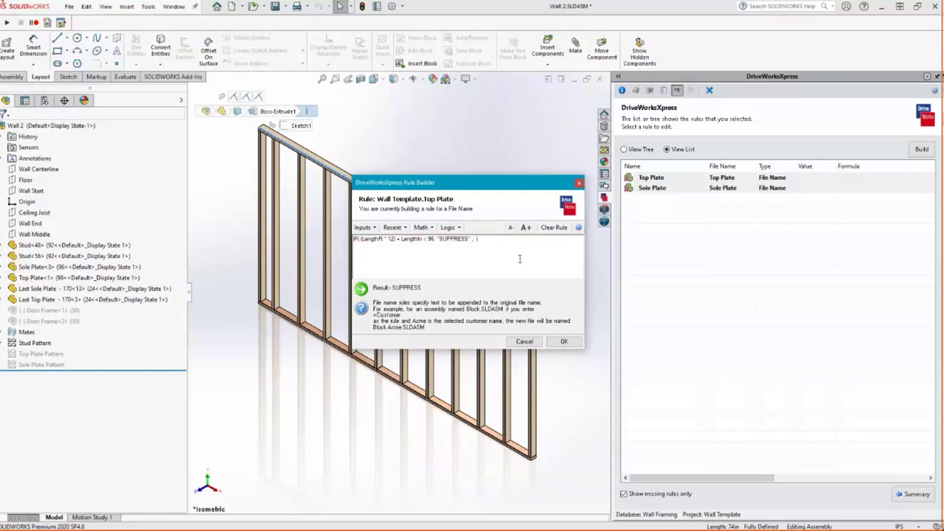
type("\"")
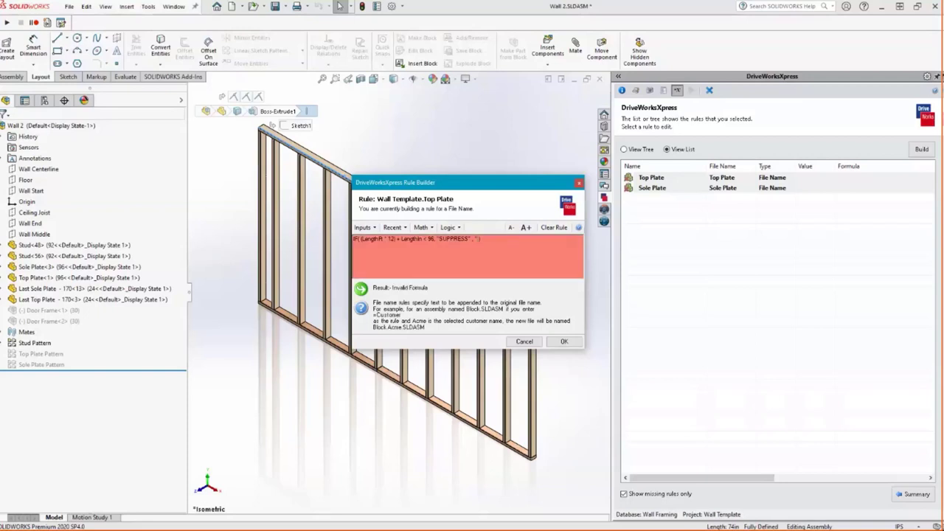
type("UNSUPPRESS\"")
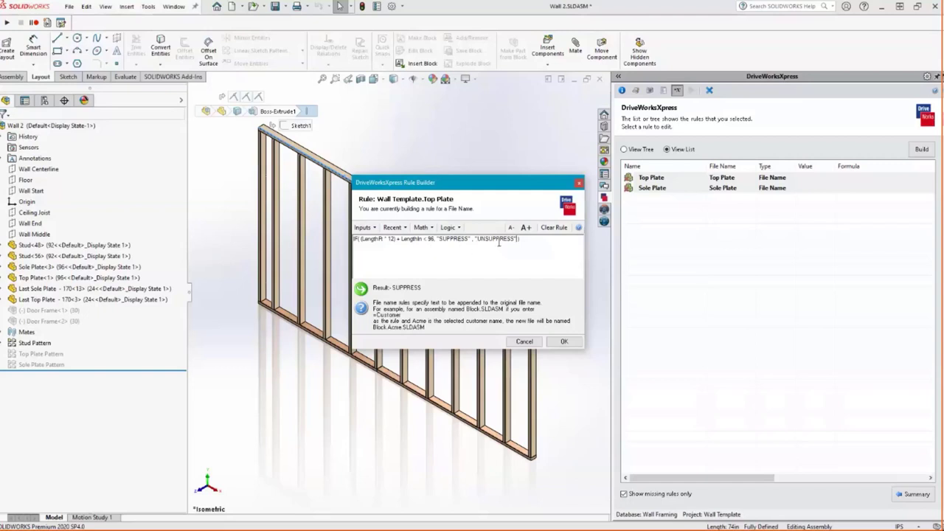
left_click(564, 342)
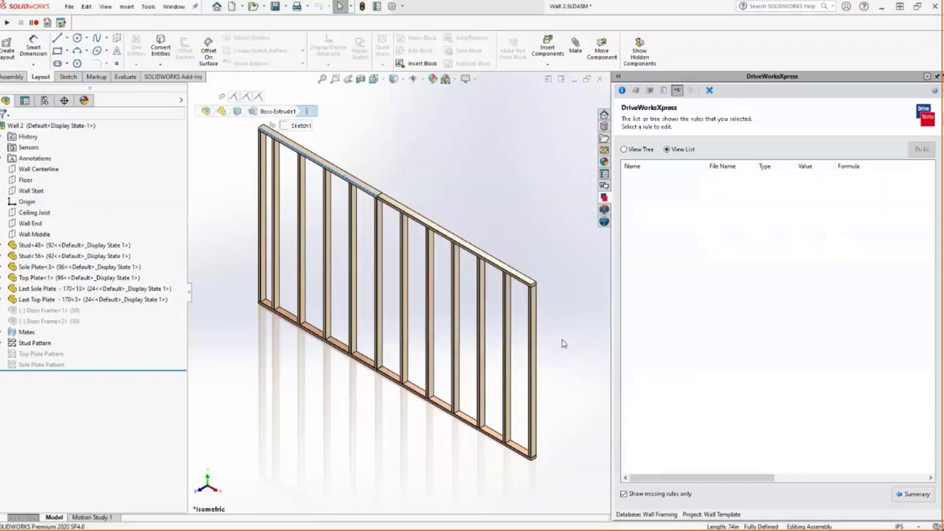
Switch from the File Name rules to the Dimension rules and select the Last Sole Plate Length rule.
left_click(912, 500)
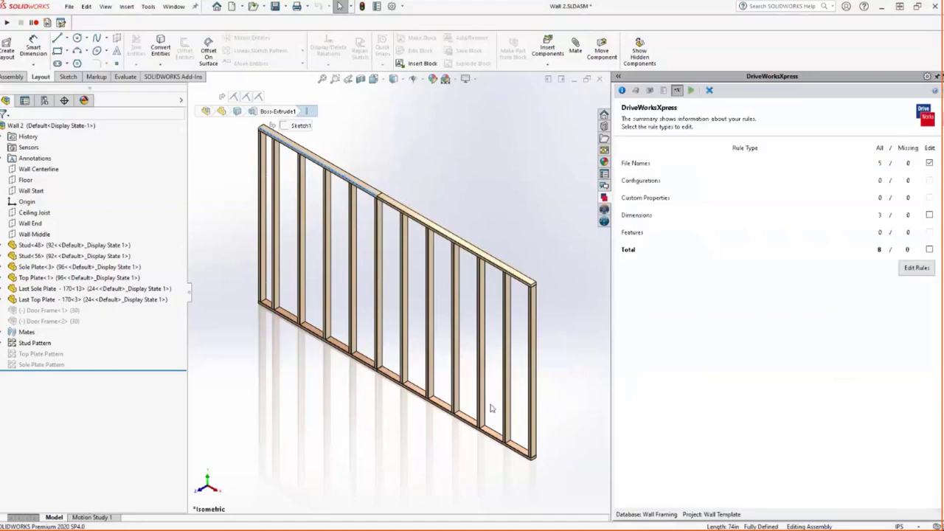
left_click(325, 169)
left_click(929, 163)
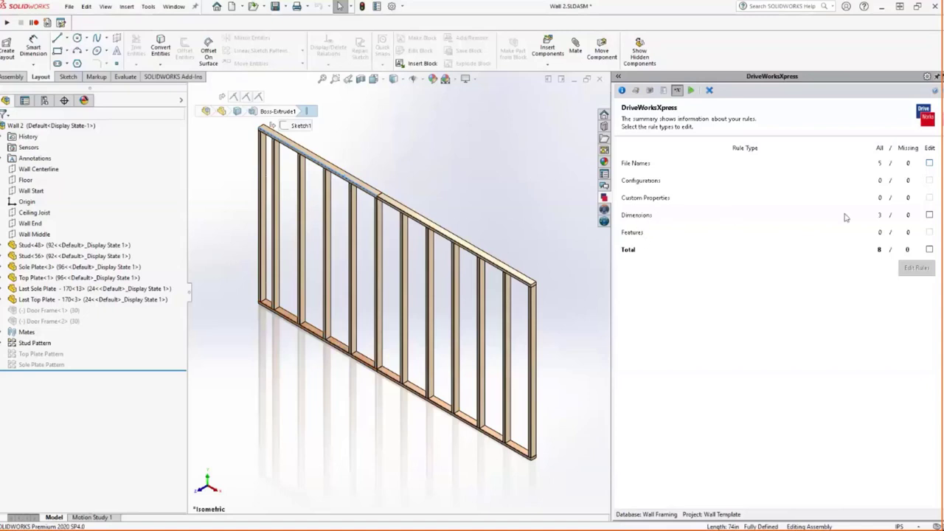
left_click(929, 215)
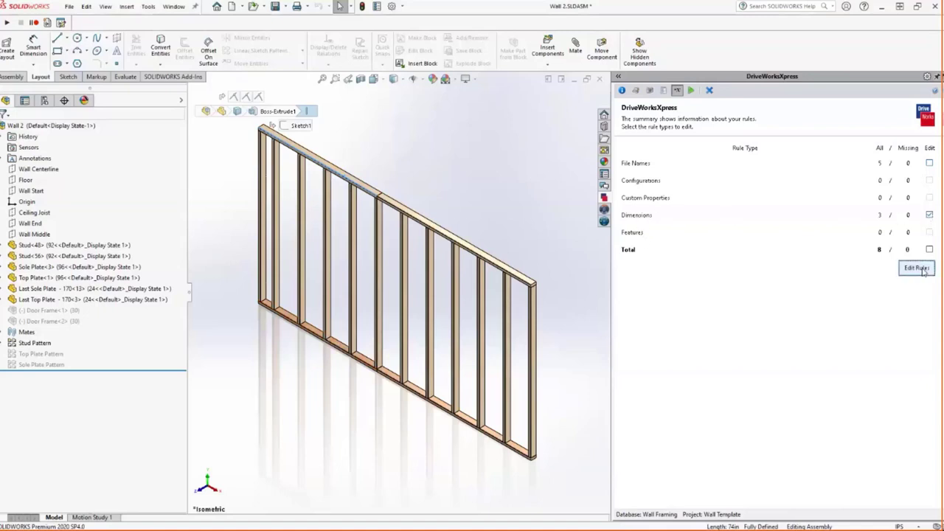
left_click(917, 268)
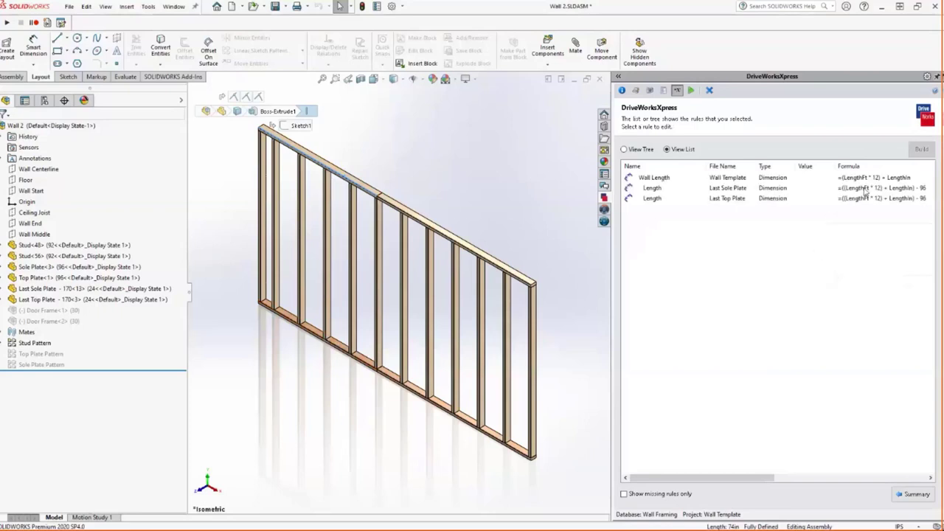
left_click(865, 189)
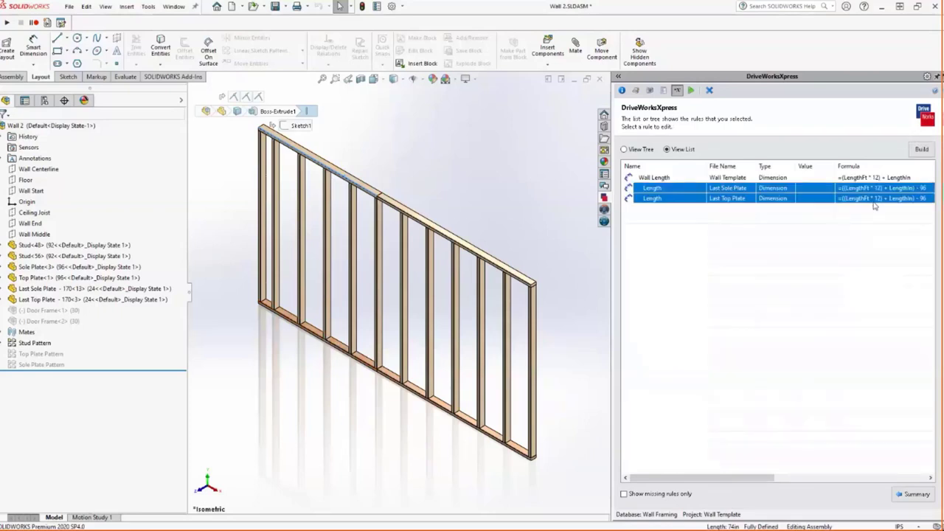
Drop the trailing 96 from the plate Length formula and append the total length expression divided by 96.
left_click(928, 152)
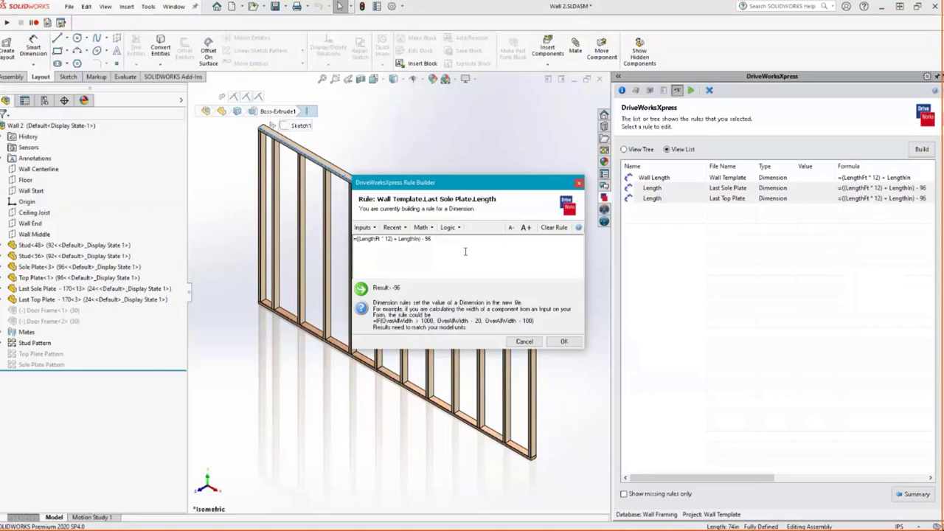
key("BackSpace")
key("BackSpace")
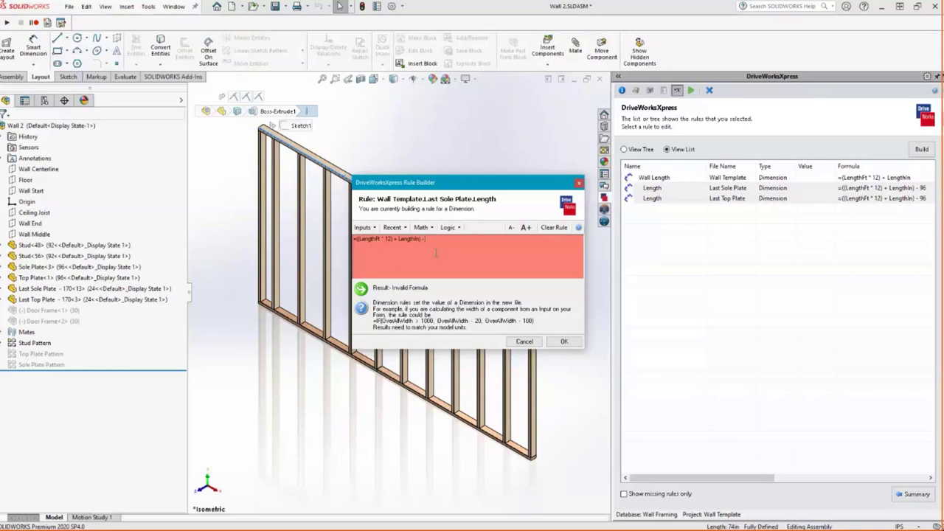
left_click_drag(443, 182, 438, 310)
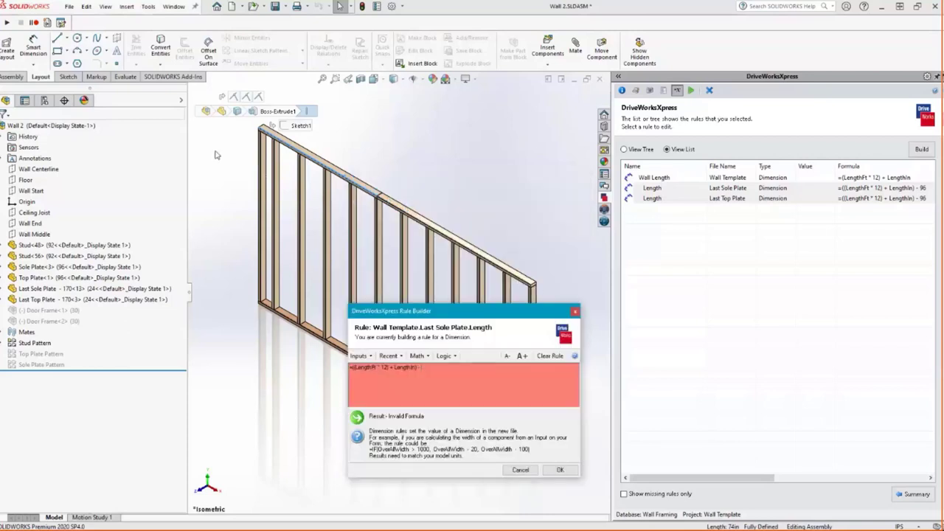
left_click(403, 357)
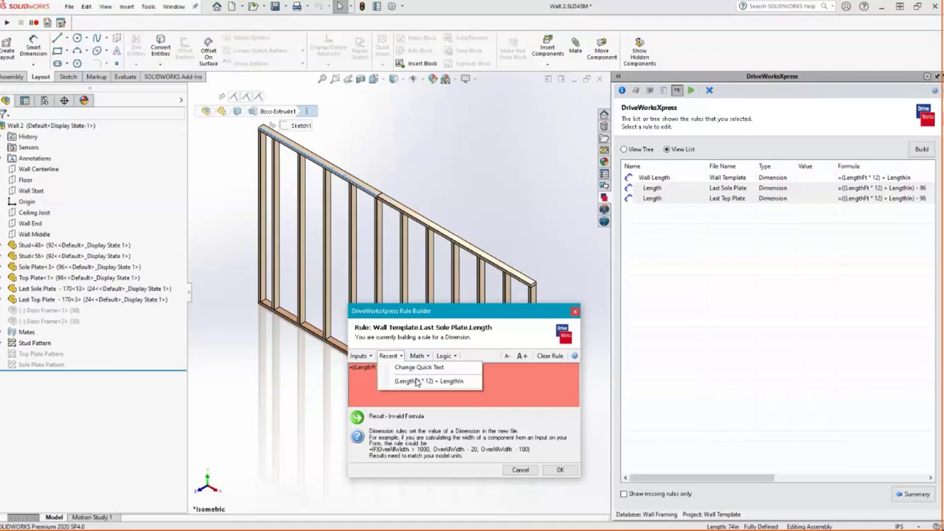
left_click(418, 381)
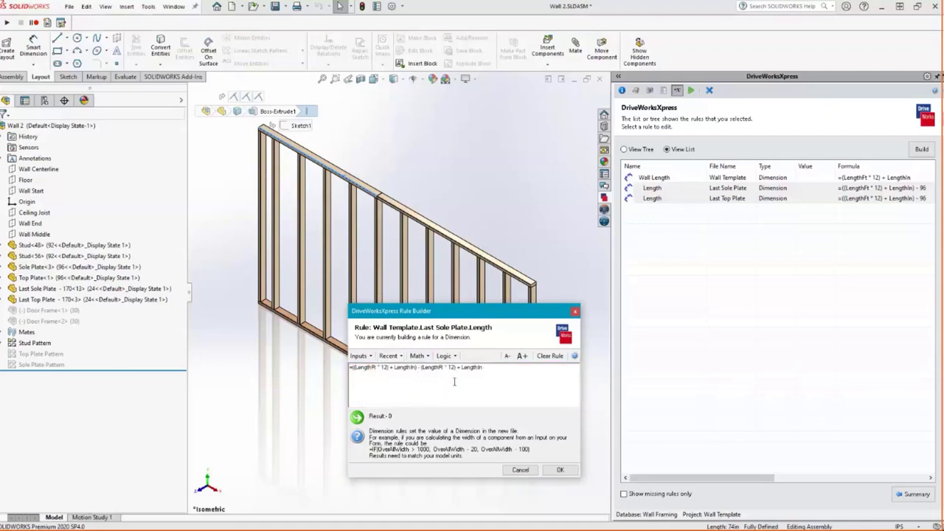
type("/")
type(" 96")
Wrap that division in RoundDown(…, 0) times 96, subtracted from ((LengthFt*12)+LengthIn), and accept the rule.
type("(")
type("Rou")
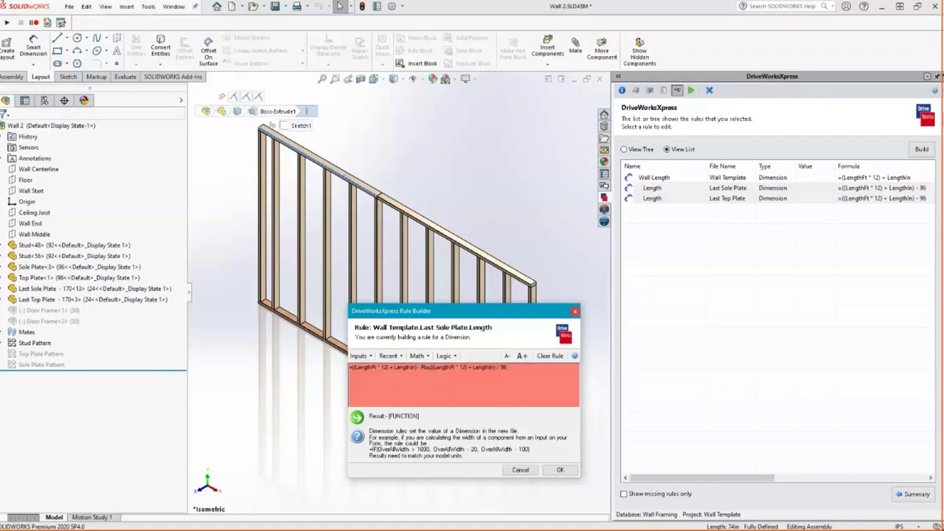
type("ndDown")
type("(")
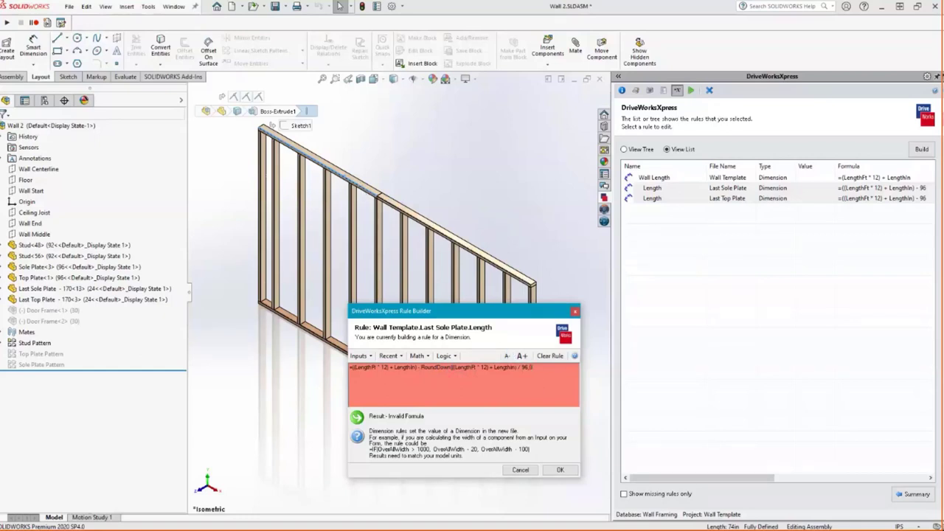
type(")")
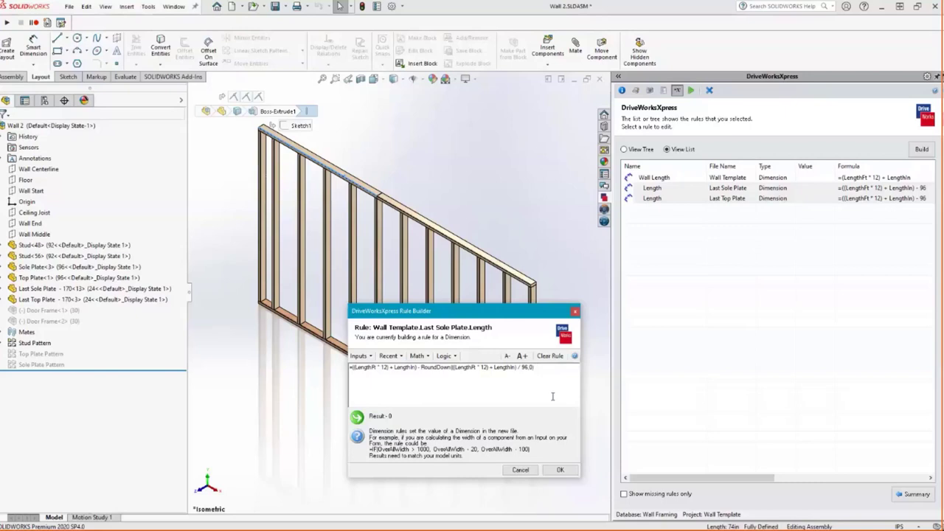
type("*")
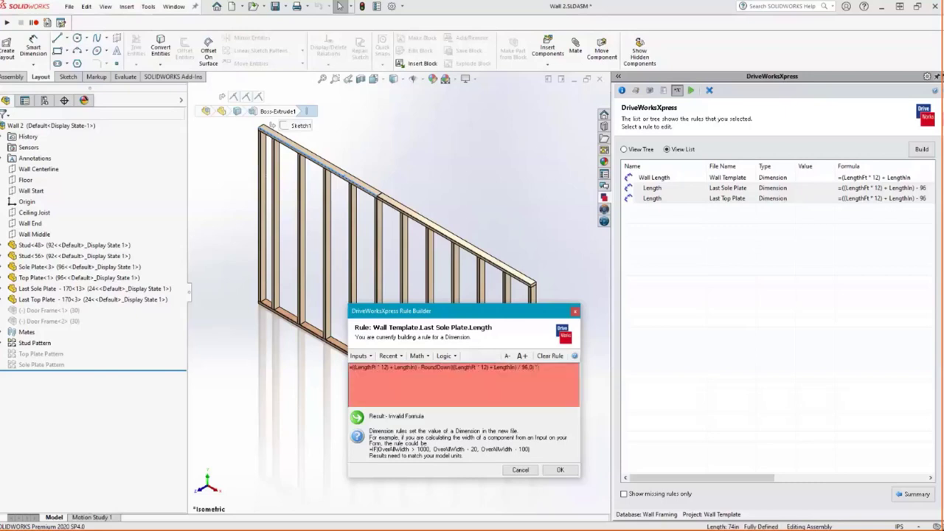
type(" 96")
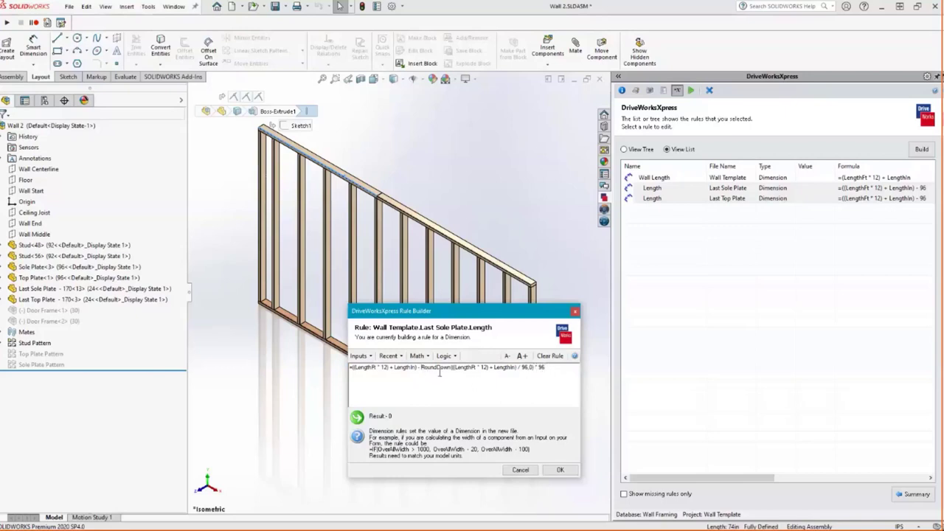
type("(")
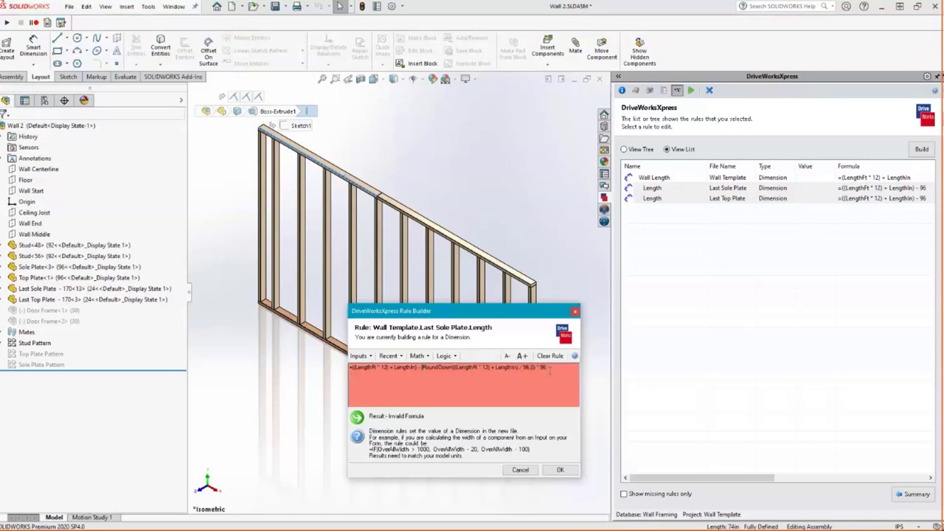
type(")")
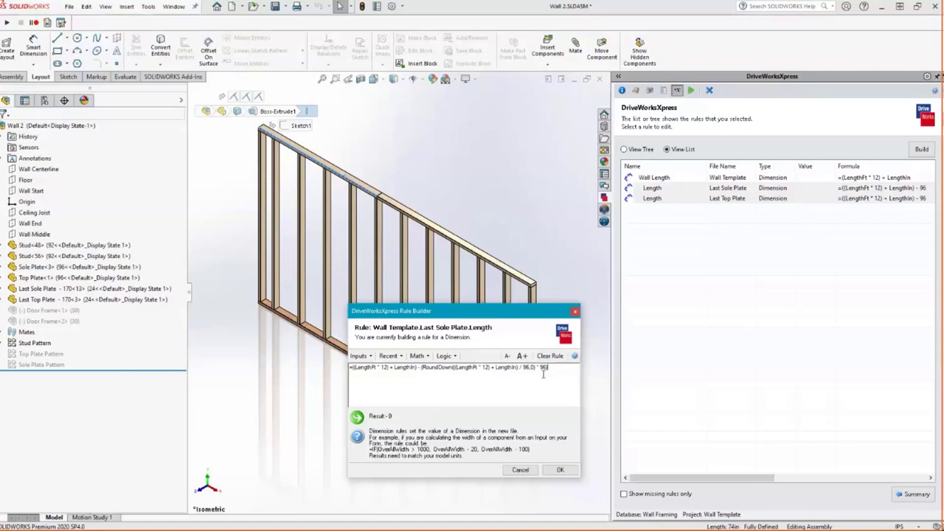
left_click(455, 368)
type("(")
left_click(559, 469)
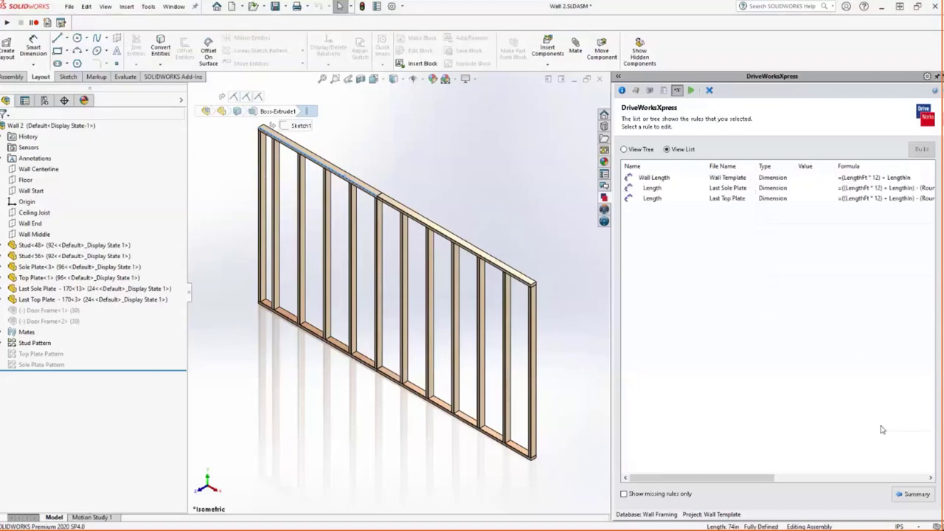
Run the project and create a wall named 'Wall 10' with LengthFt 4 and LengthIn 1.
left_click(913, 497)
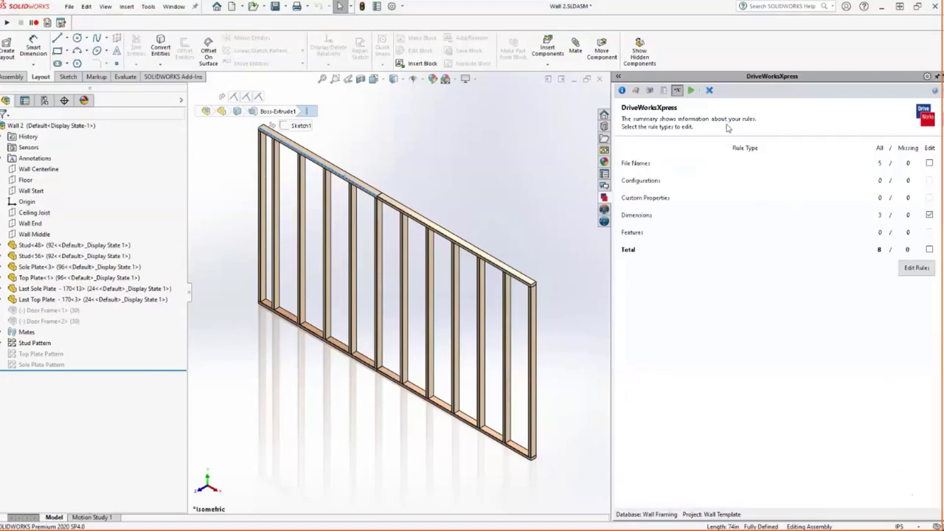
left_click(691, 90)
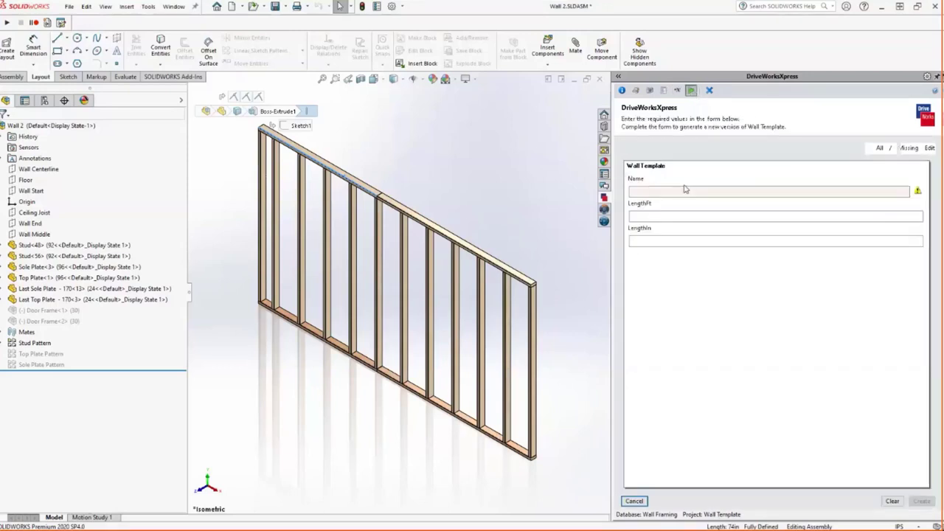
left_click(684, 192)
type("Wall 10")
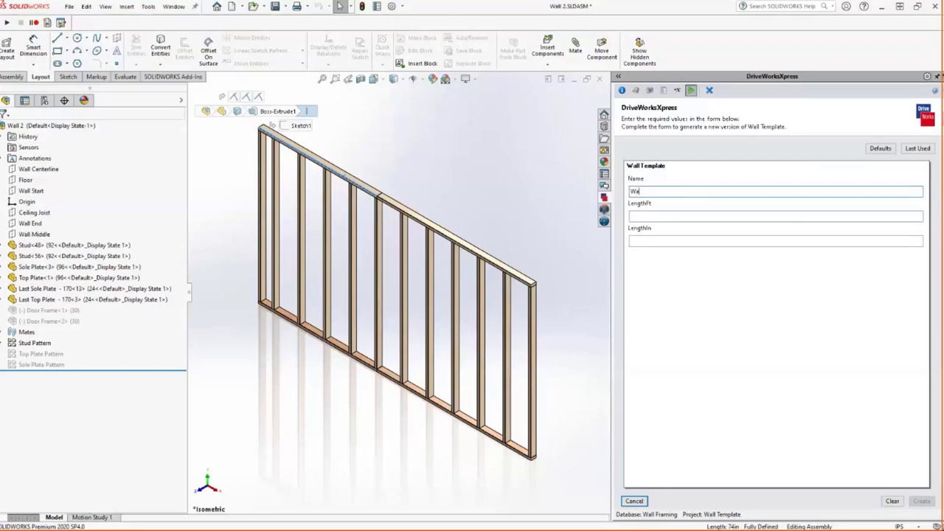
left_click(693, 217)
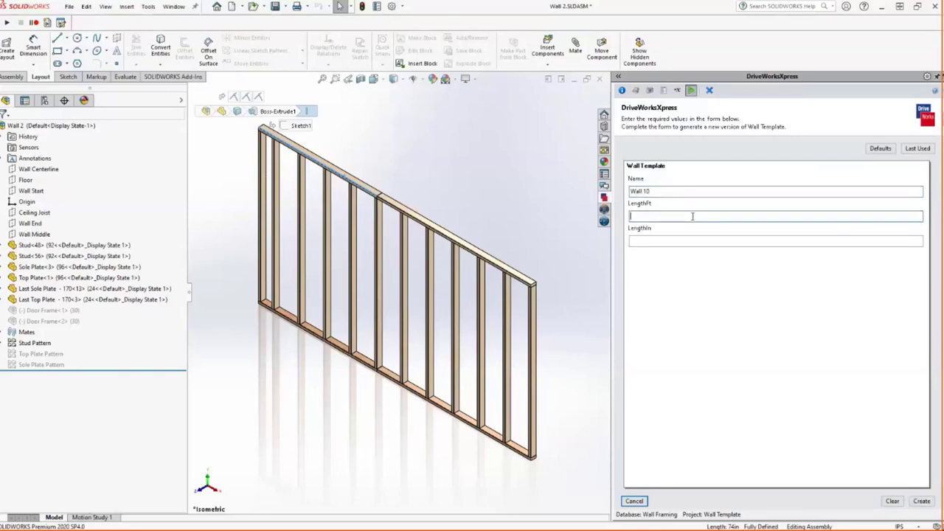
type("4")
left_click(685, 241)
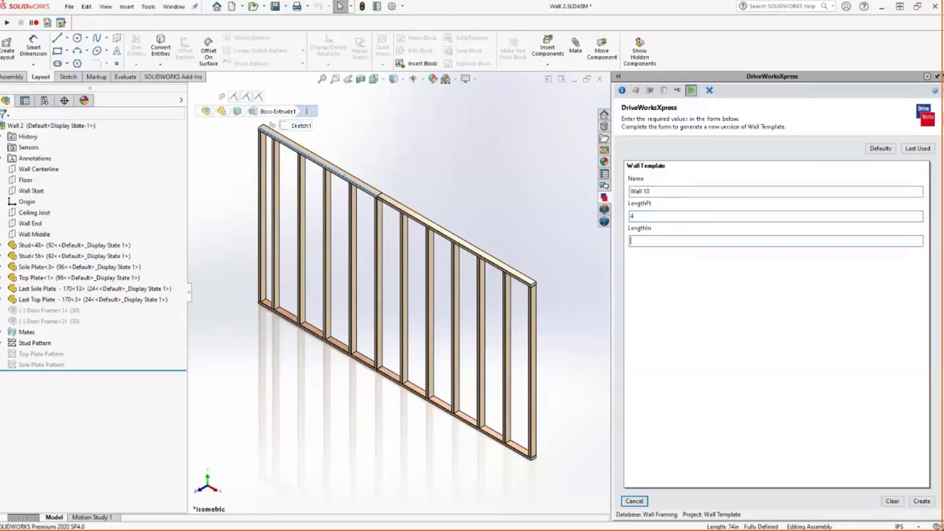
type("1")
left_click(928, 502)
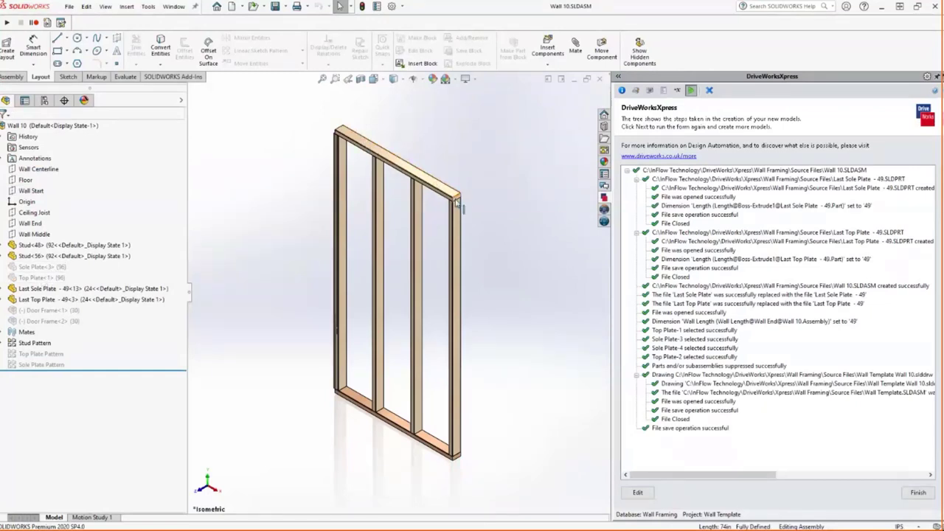
Return to the Wall Template input form to edit the Wall 10 values.
left_click(648, 493)
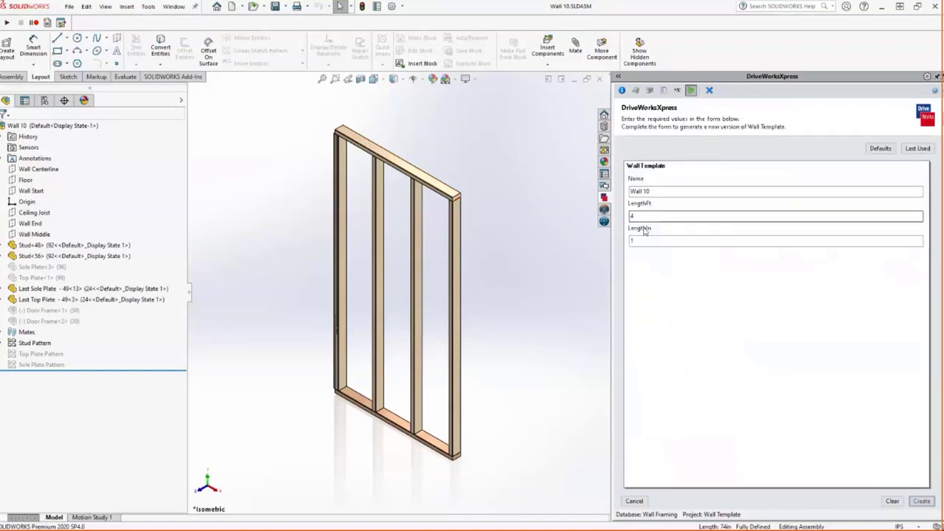
Change the form to LengthFt 6, LengthIn 0, name 'Wall 11', and create it.
left_click(643, 216)
type("4")
key("BackSpace")
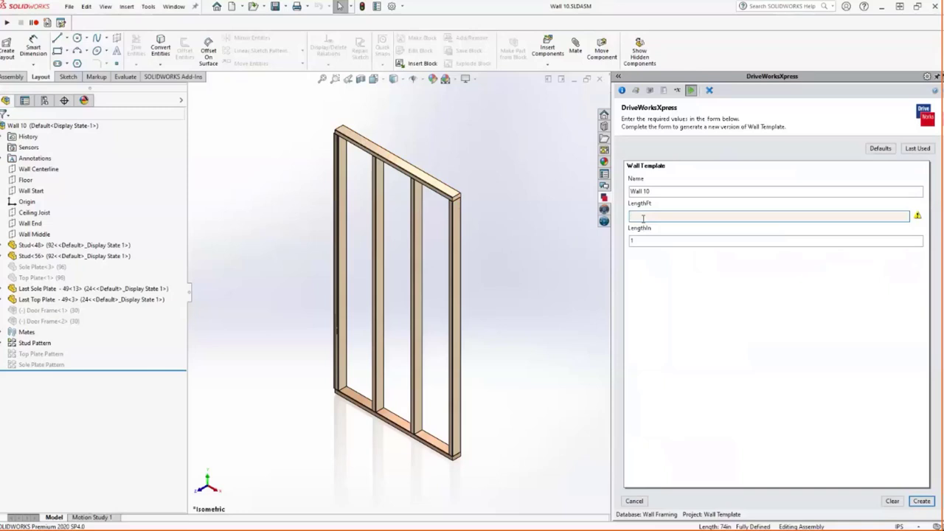
type("6")
left_click(674, 241)
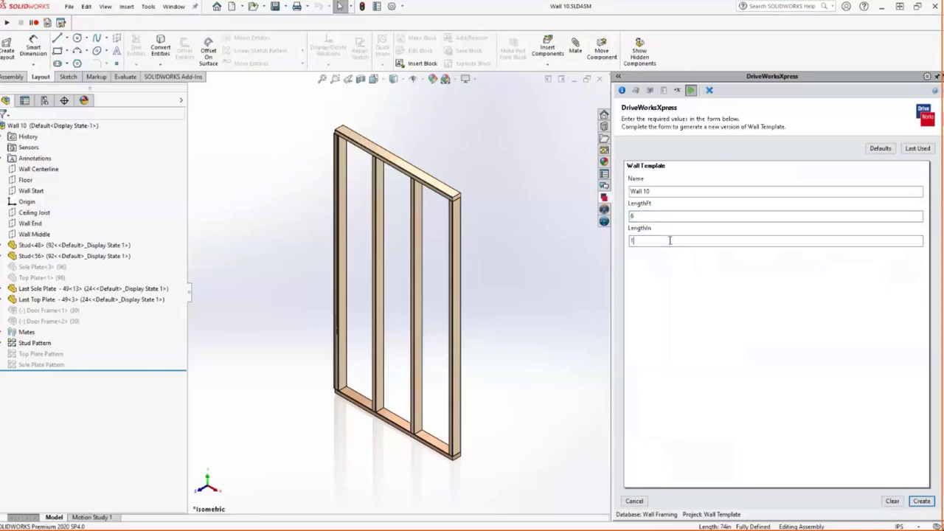
key("BackSpace")
type("0")
left_click(709, 190)
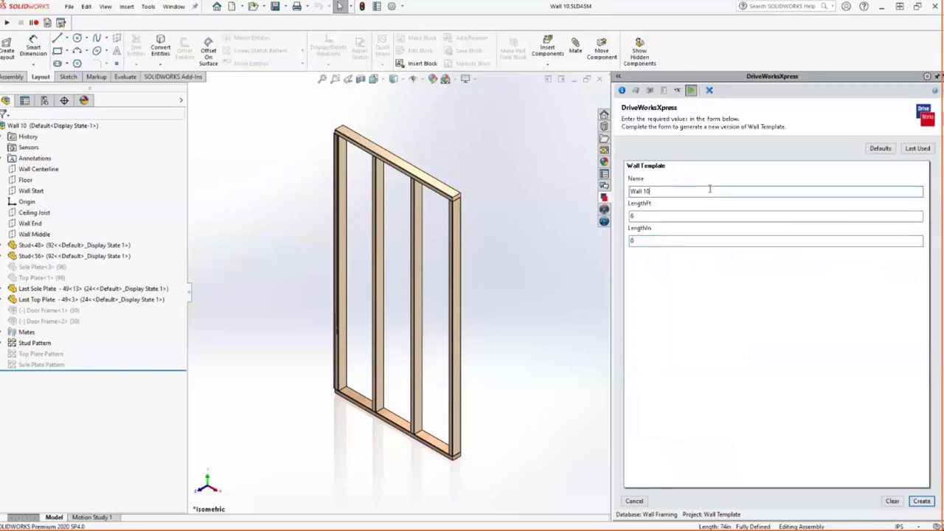
key("BackSpace")
type("1")
left_click(921, 501)
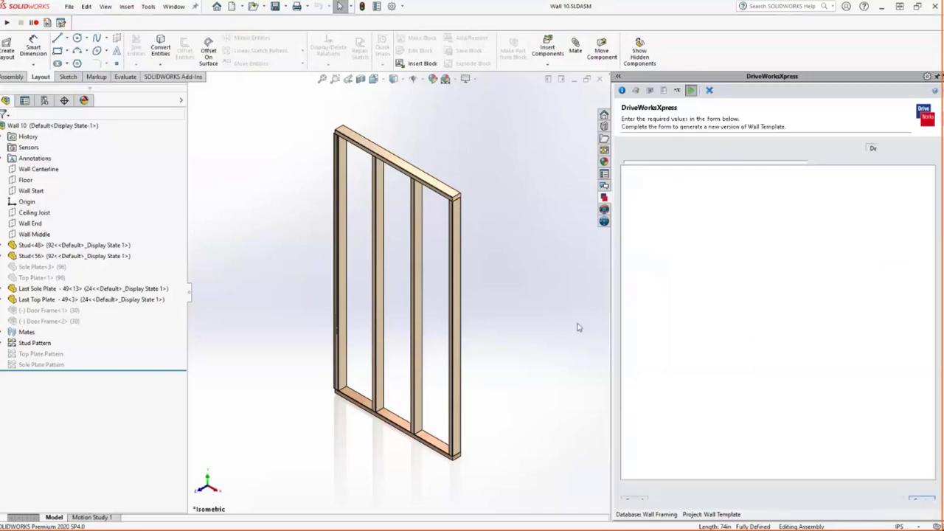
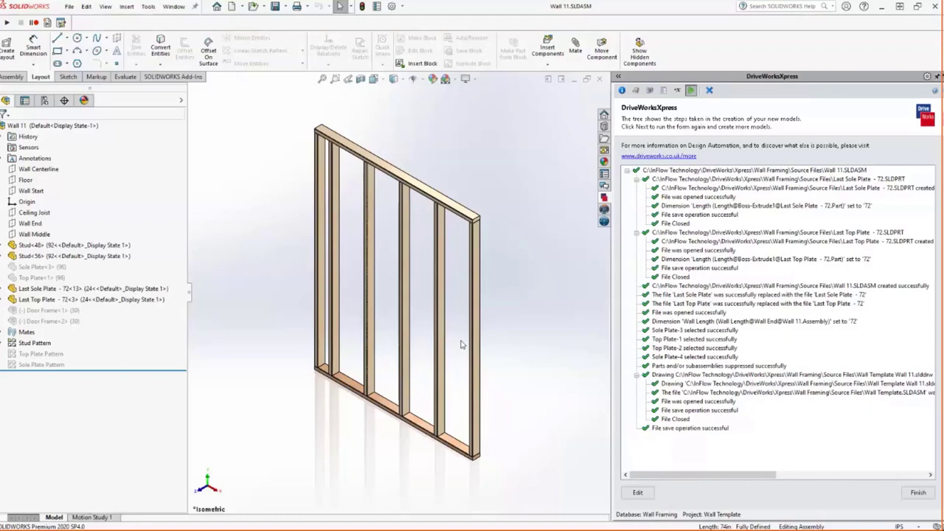
Unsuppress the Door Frame<1> component in Wall 11 and zoom to fit the door frame.
left_click(55, 311)
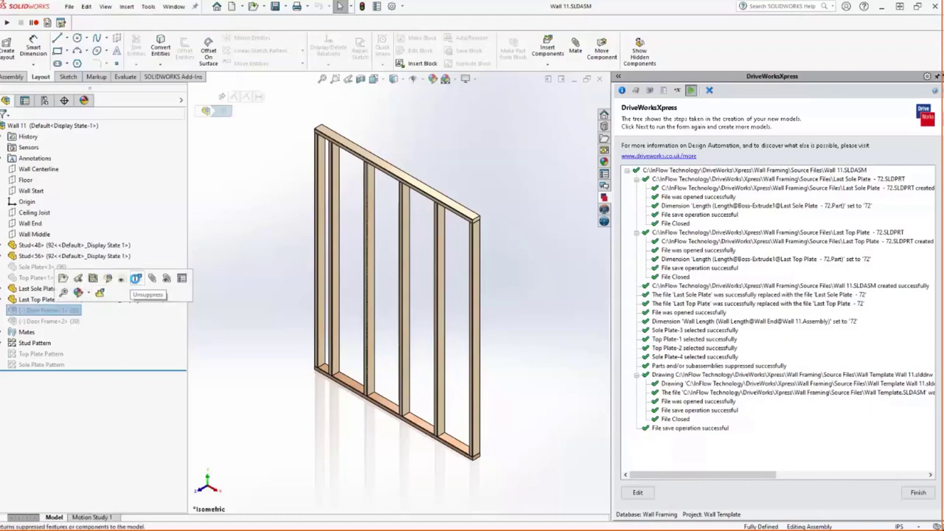
left_click(136, 278)
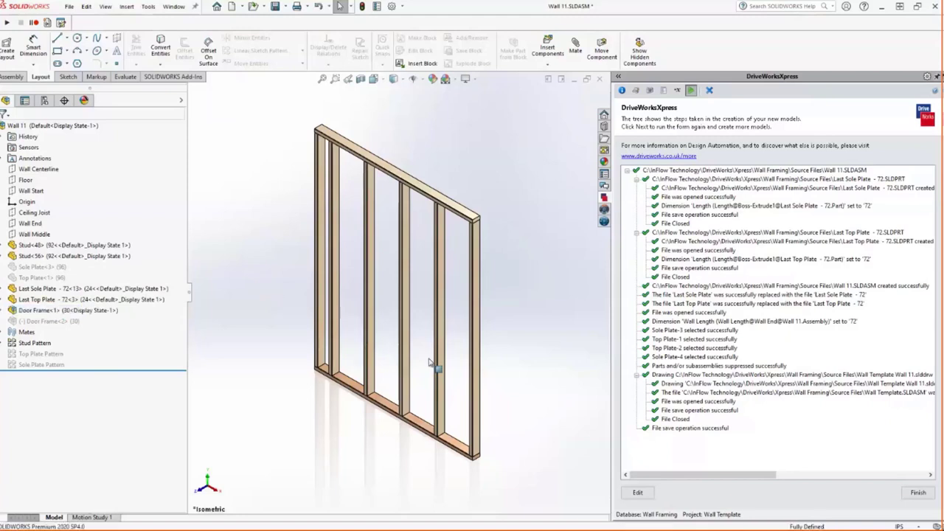
key("f")
scroll(276, 222, "down", 3)
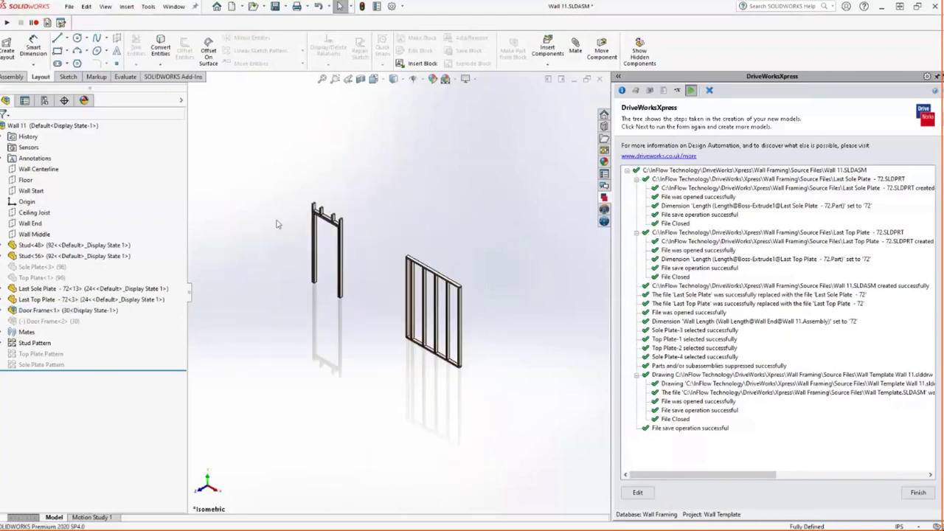
left_click(94, 313)
List the Door Frame's size configurations, from 24 to 36 Inch Door plus Large Closet.
right_click(94, 311)
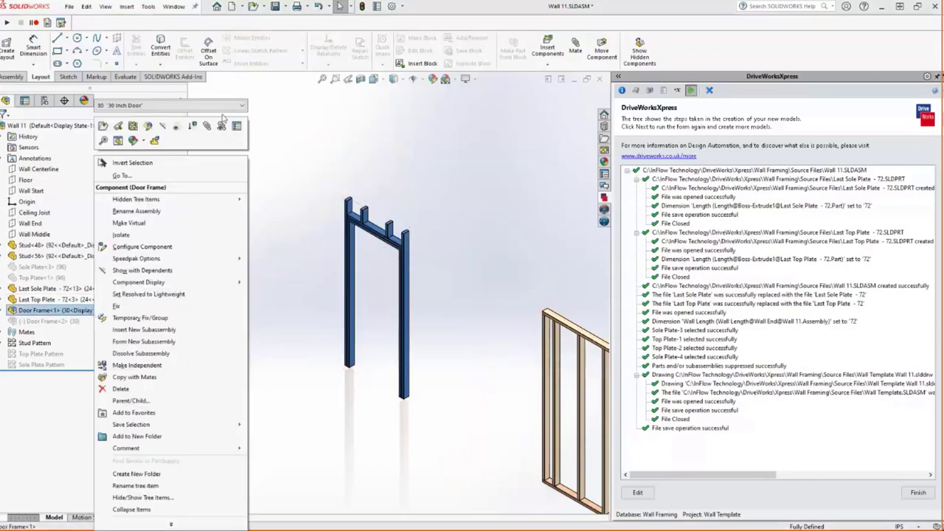
left_click(239, 108)
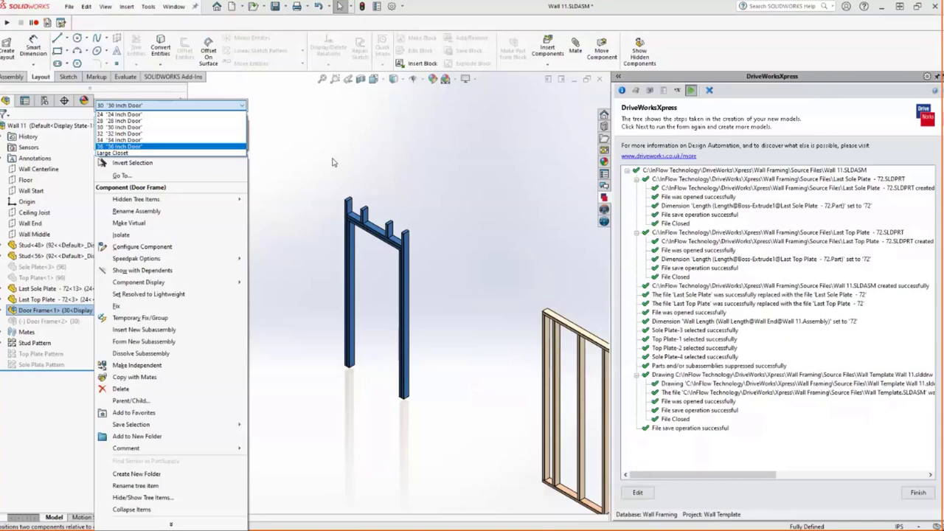
Dismiss the configuration list, leaving the door frame at 30 Inch Door.
key("Return")
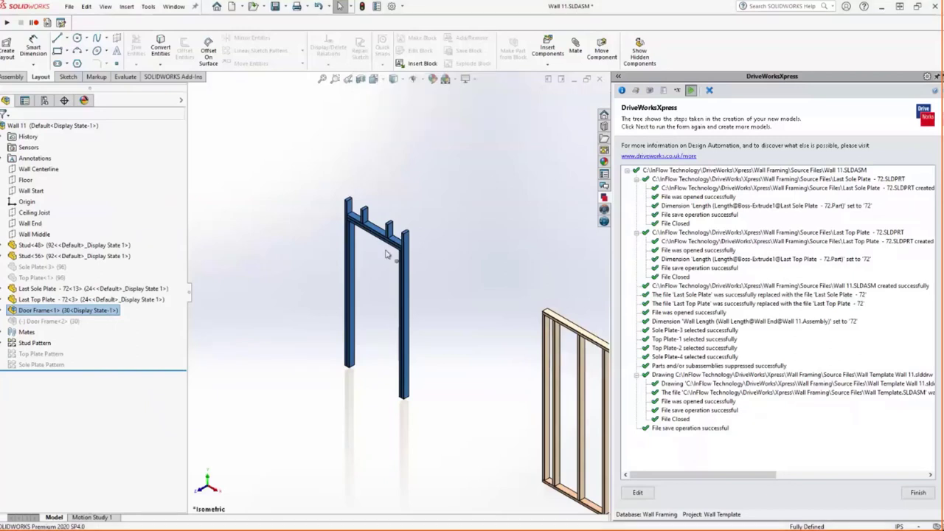
left_click(383, 219)
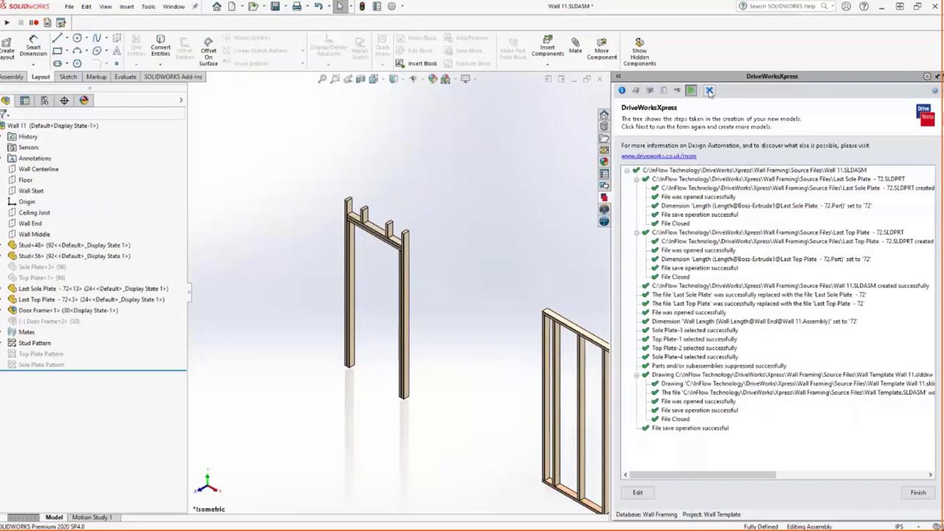
Close DriveWorksXpress and restart it from Tools > Xpress Products.
left_click(710, 90)
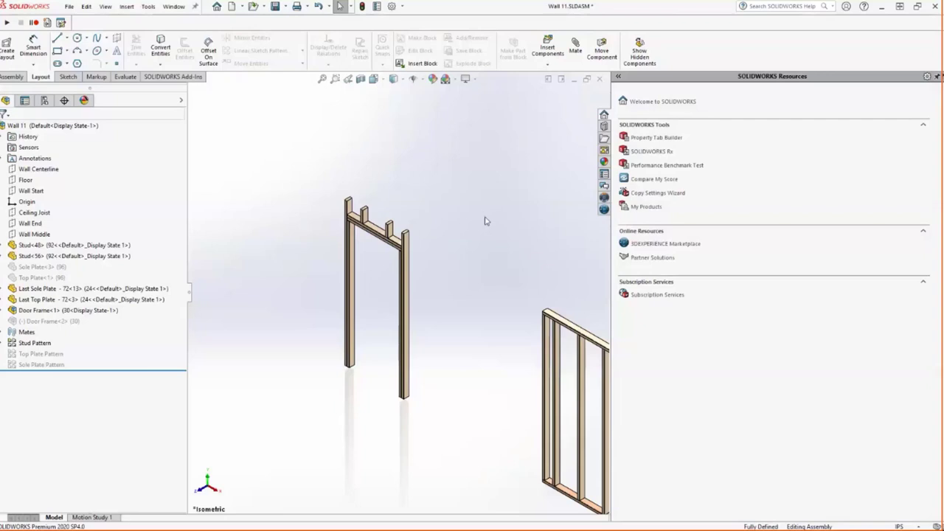
left_click(152, 7)
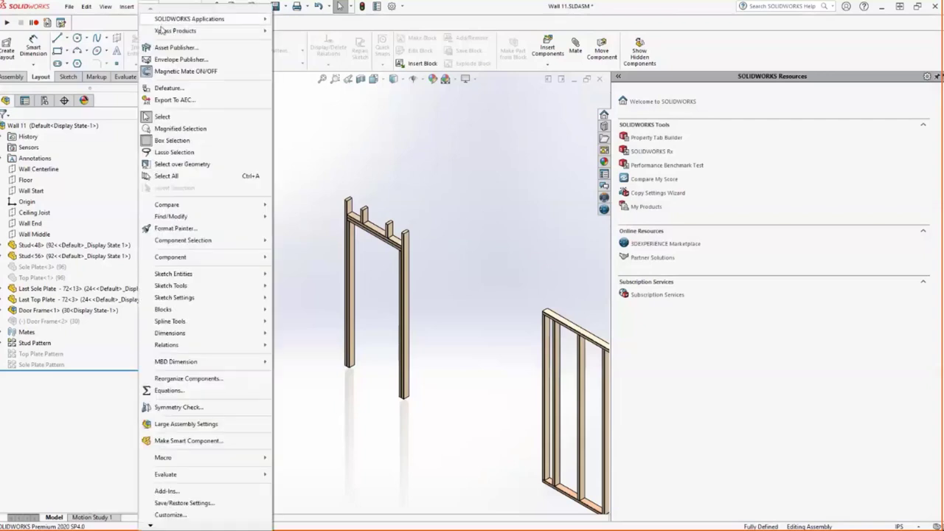
mouse_move(221, 30)
left_click(302, 31)
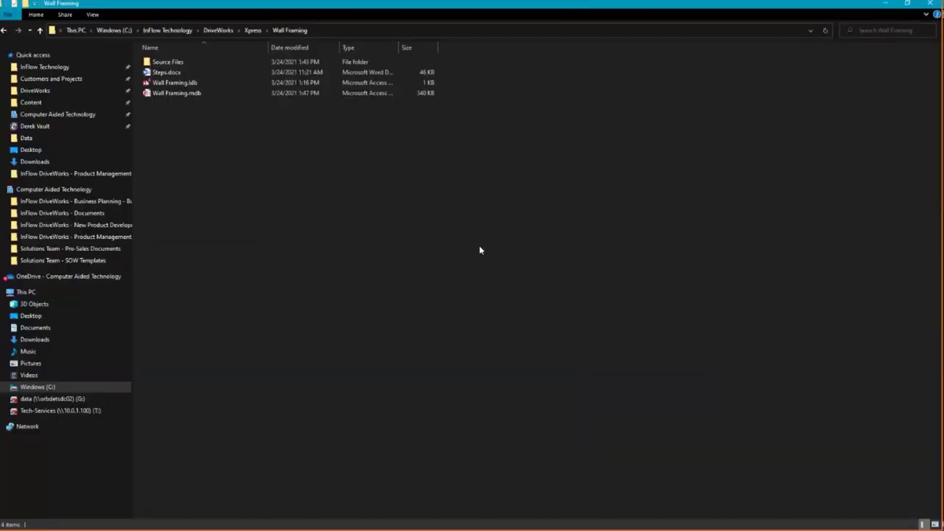
Inspect the Wall Framing.mdb database details, then minimize File Explorer.
left_click(209, 93)
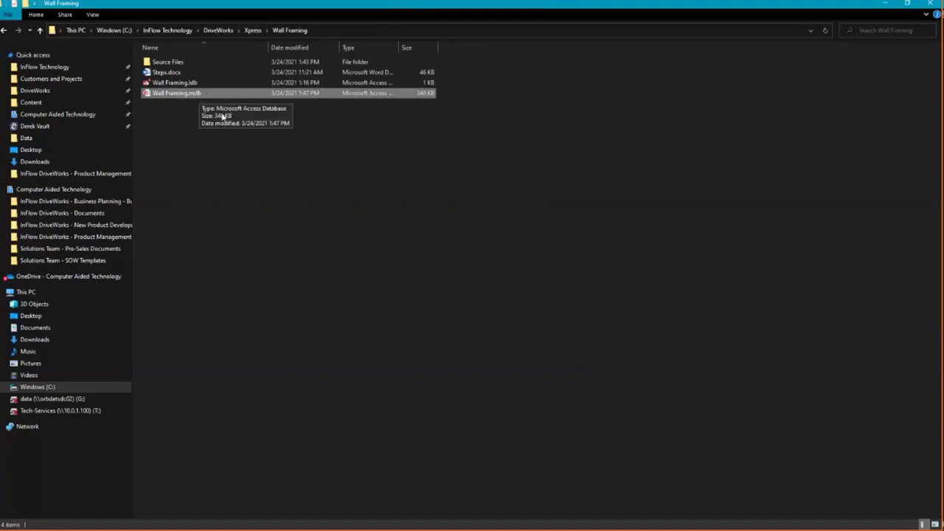
left_click(301, 194)
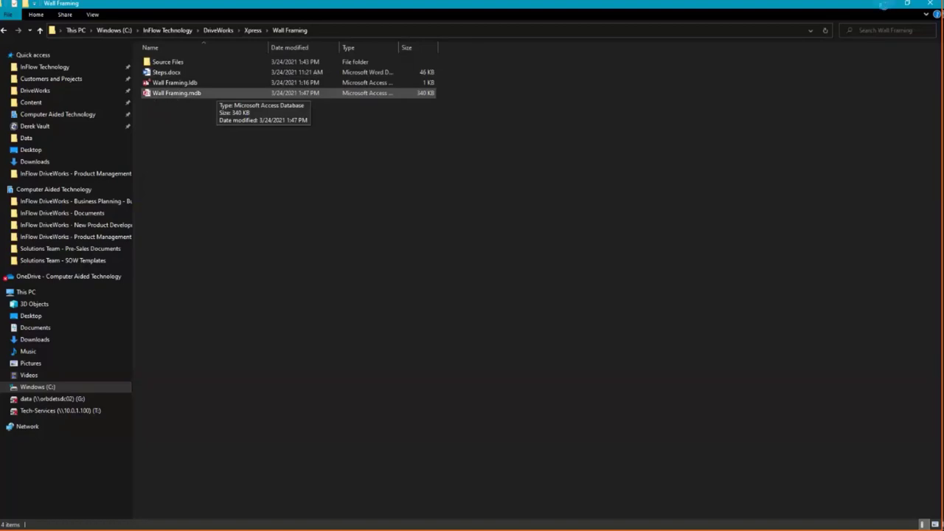
left_click(884, 3)
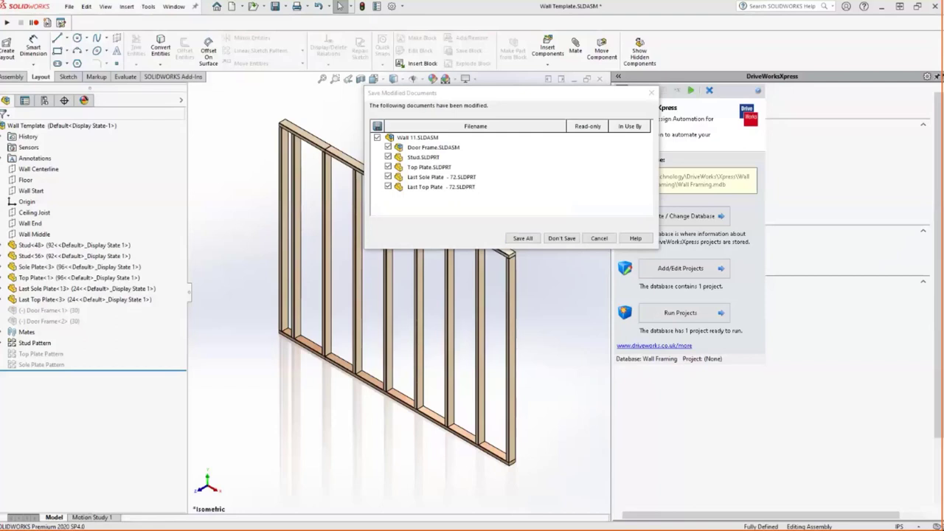
Close Wall 11, Wall 10, Wall Template, Wall 2 and Wall 1 without saving.
left_click(560, 238)
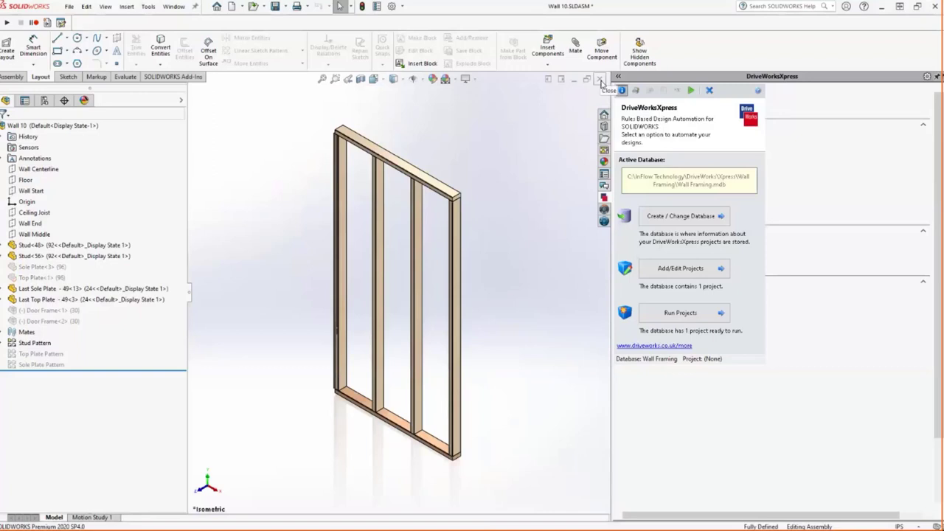
left_click(601, 83)
left_click(561, 238)
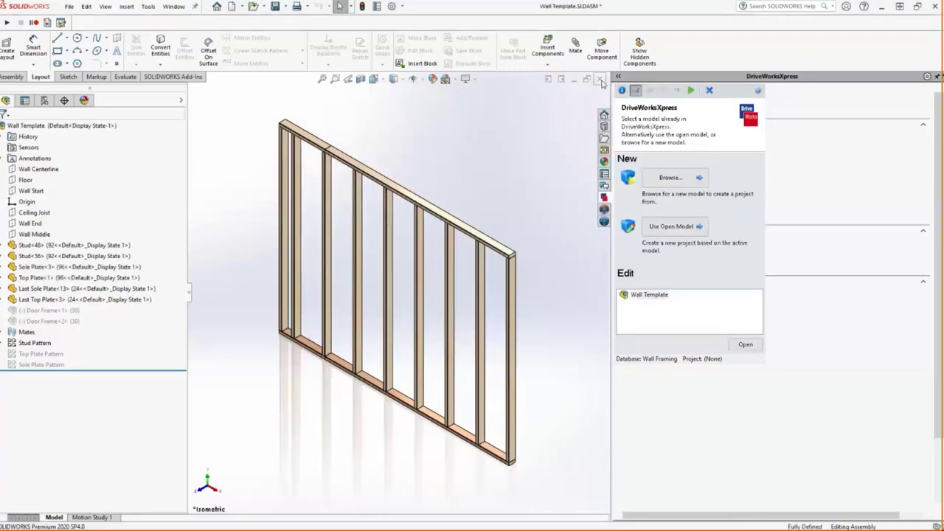
left_click(601, 83)
left_click(566, 237)
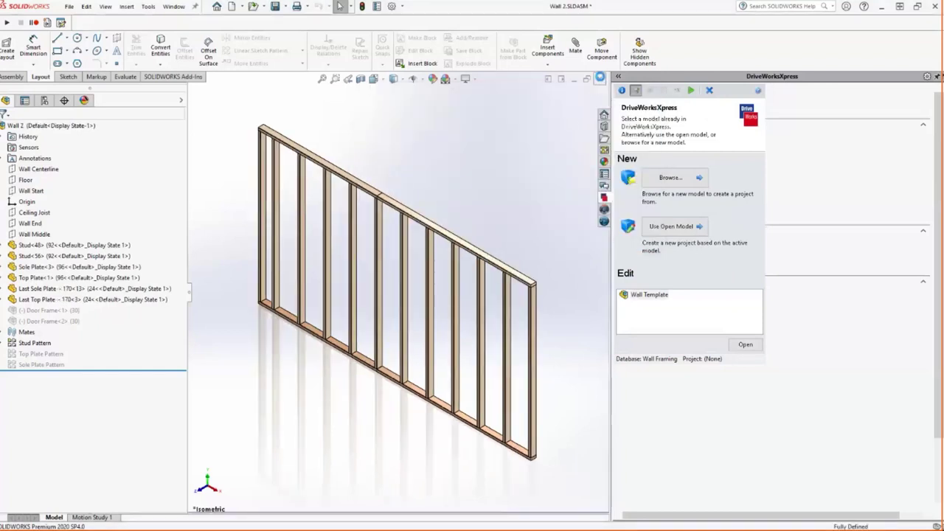
left_click(600, 80)
left_click(567, 238)
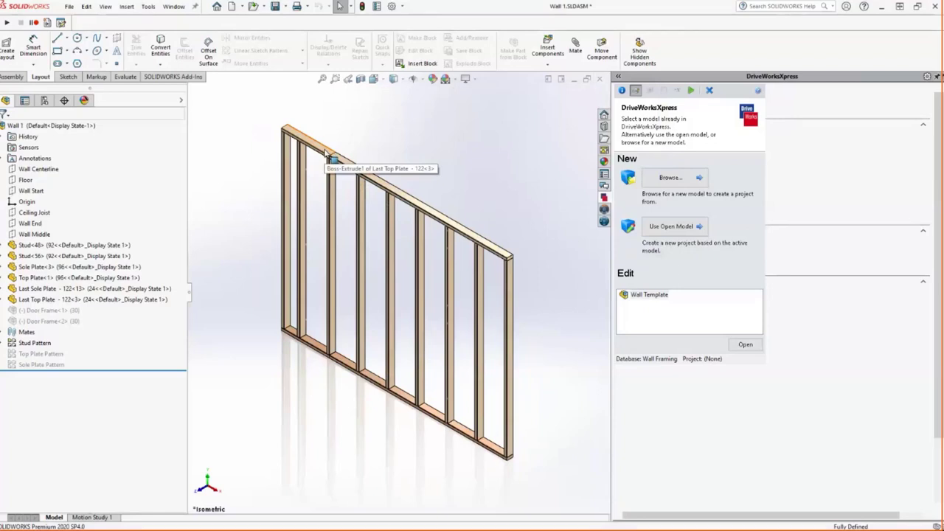
left_click(598, 79)
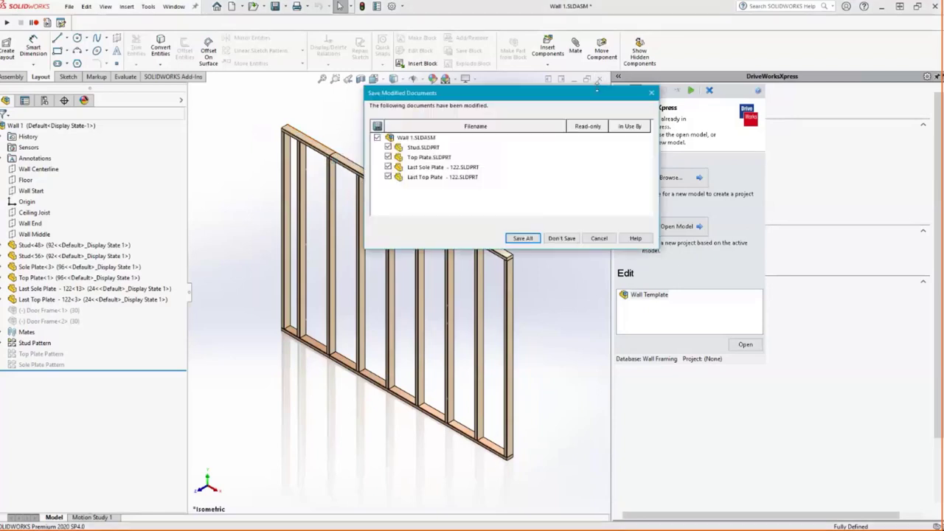
left_click(560, 238)
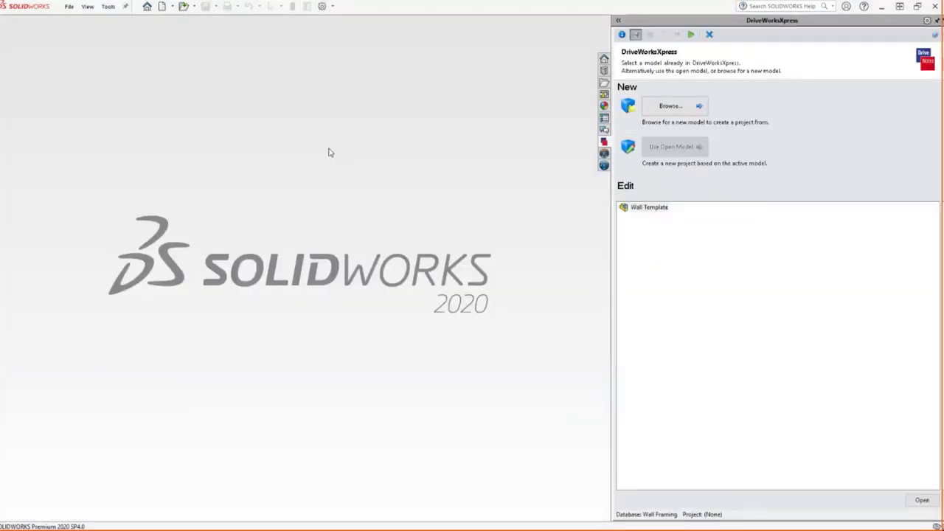
Open the Wall Template project in DriveWorksXpress and show its captured models.
left_click(648, 208)
double_click(648, 208)
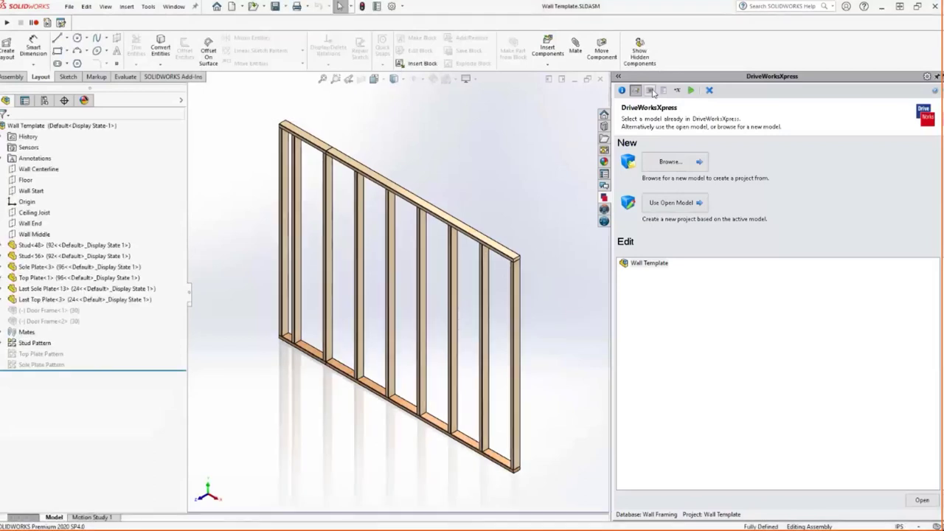
left_click(652, 90)
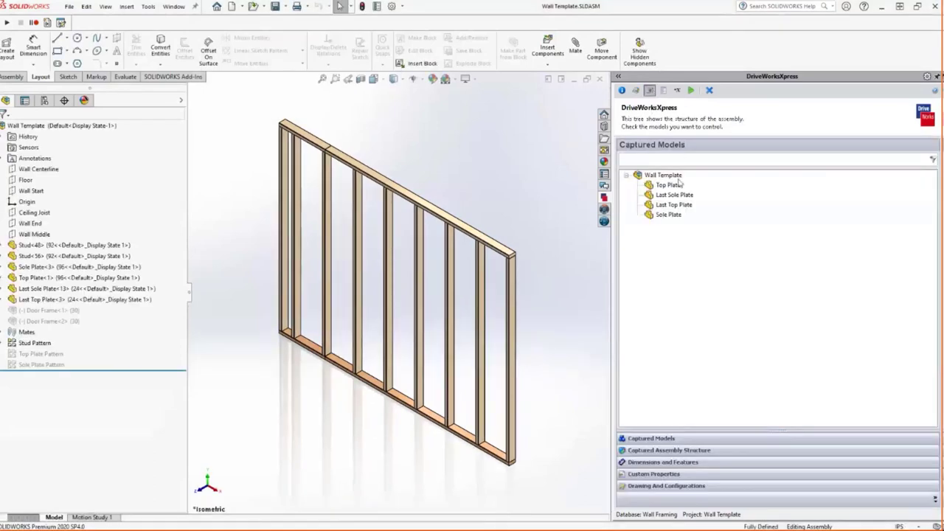
Select Wall Template in Captured Models and expand its Captured Assembly Structure.
left_click(677, 176)
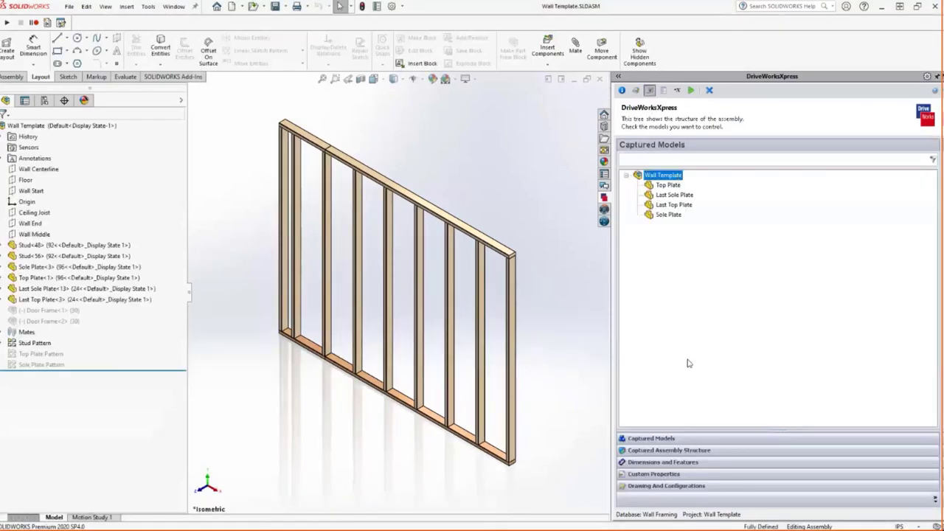
left_click(661, 451)
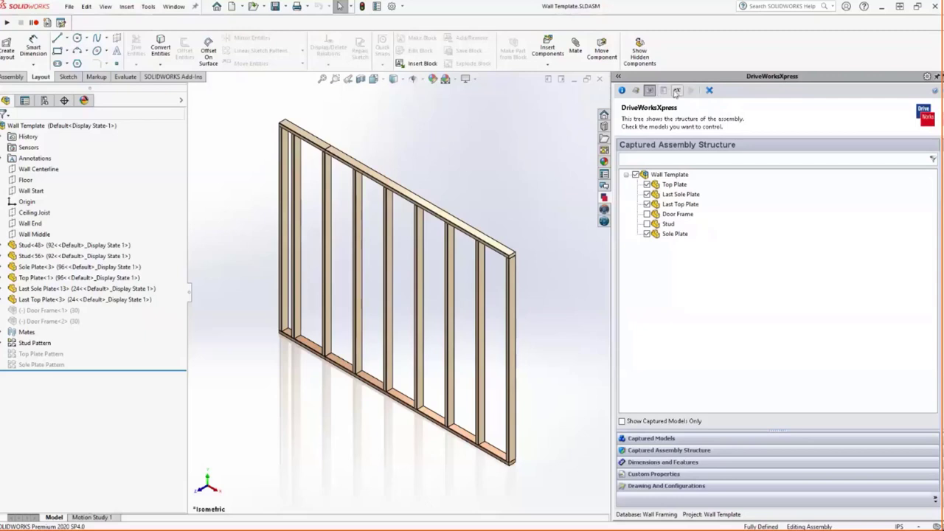
Edit the File Names rules, listing the missing Door Frame and Stud rules.
left_click(676, 90)
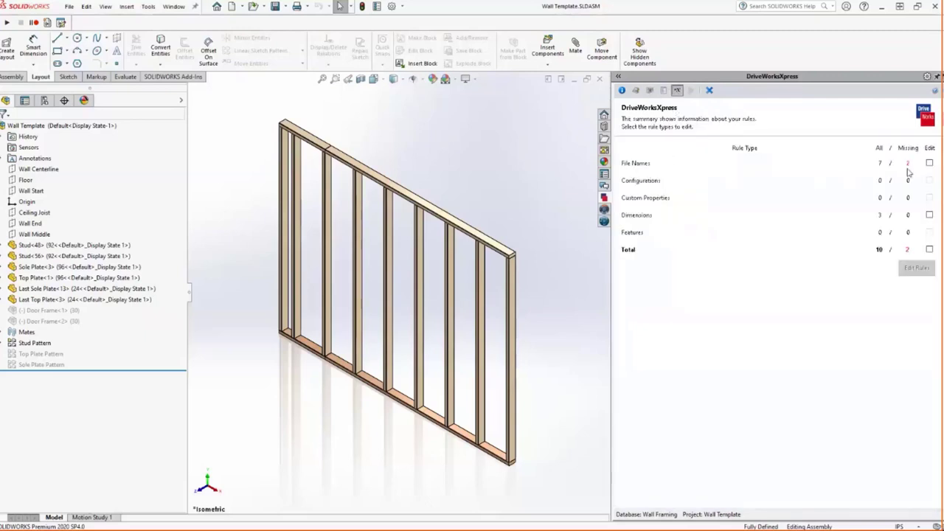
left_click(929, 163)
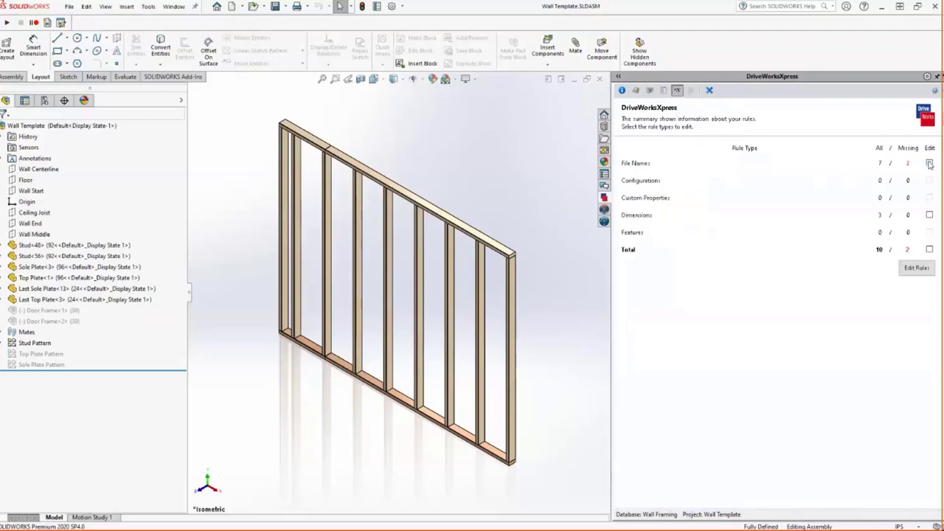
left_click(917, 267)
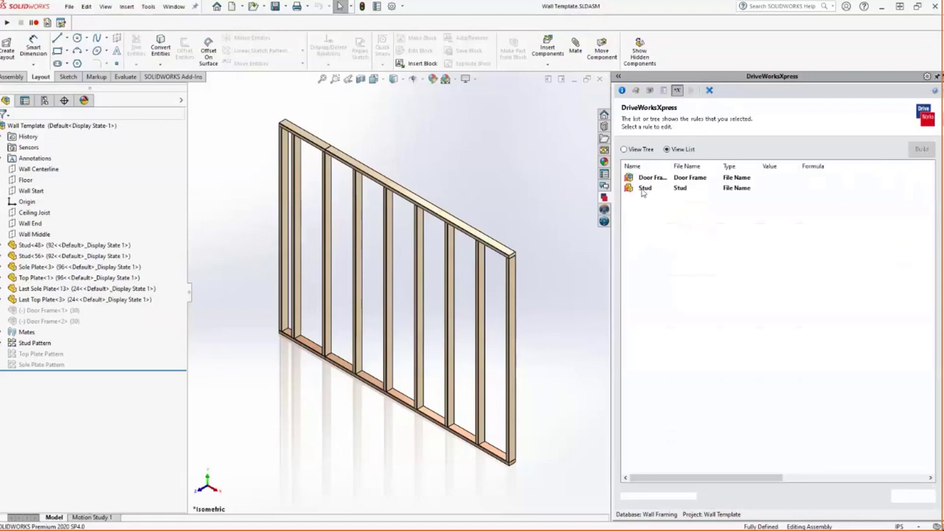
Try a Door Frame file-name rule using the Name input, then discard it.
left_click(740, 179)
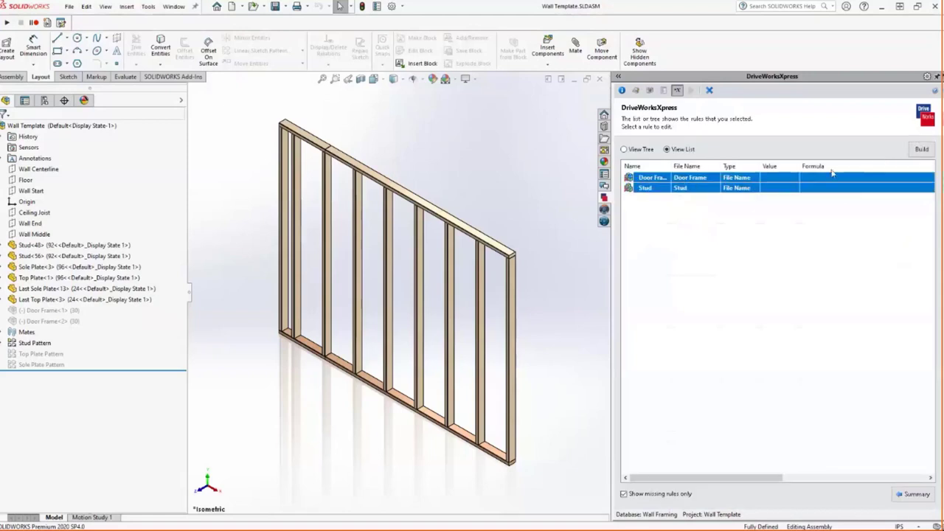
left_click(921, 149)
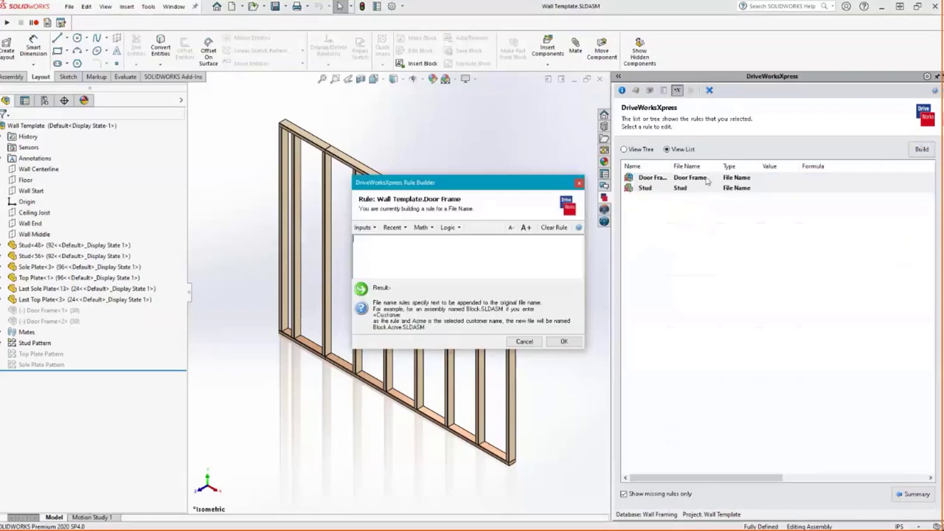
left_click(375, 229)
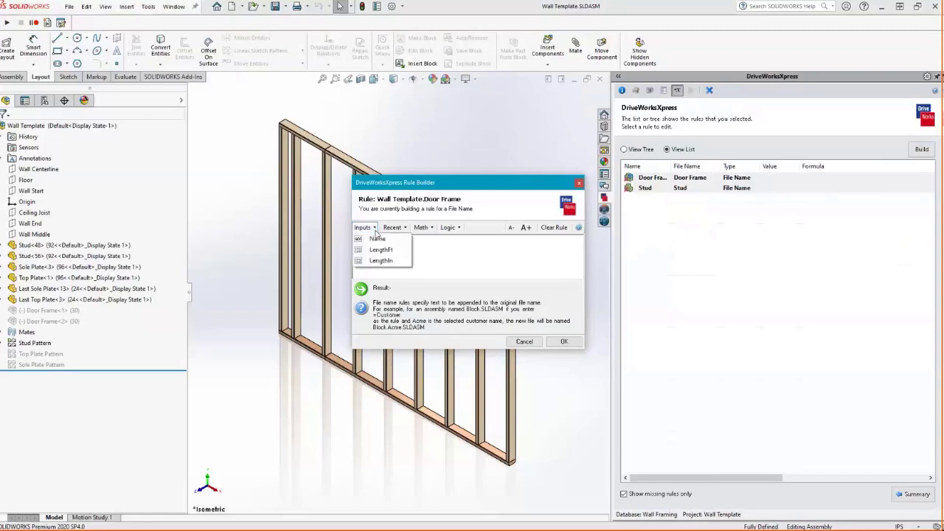
left_click(377, 239)
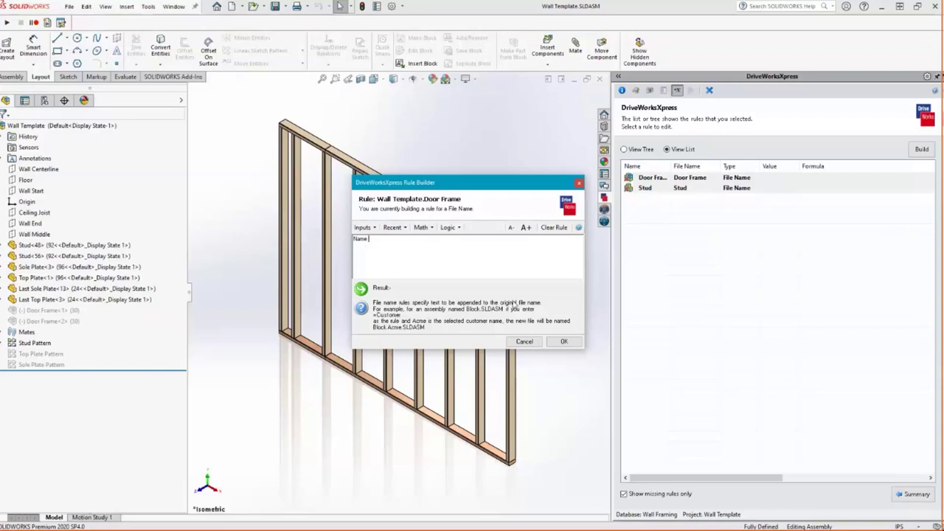
left_click(553, 343)
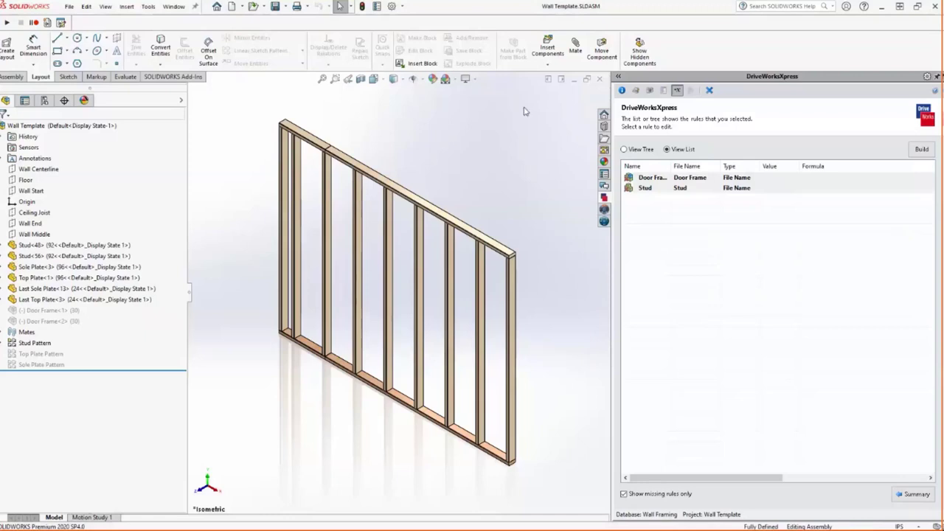
Close DriveWorksXpress and reopen it from Tools > Xpress Products.
left_click(709, 90)
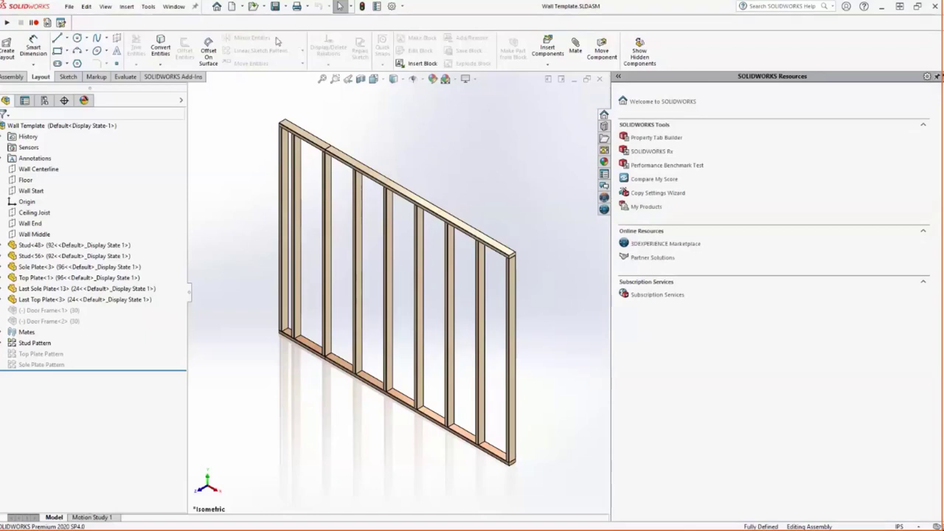
left_click(149, 7)
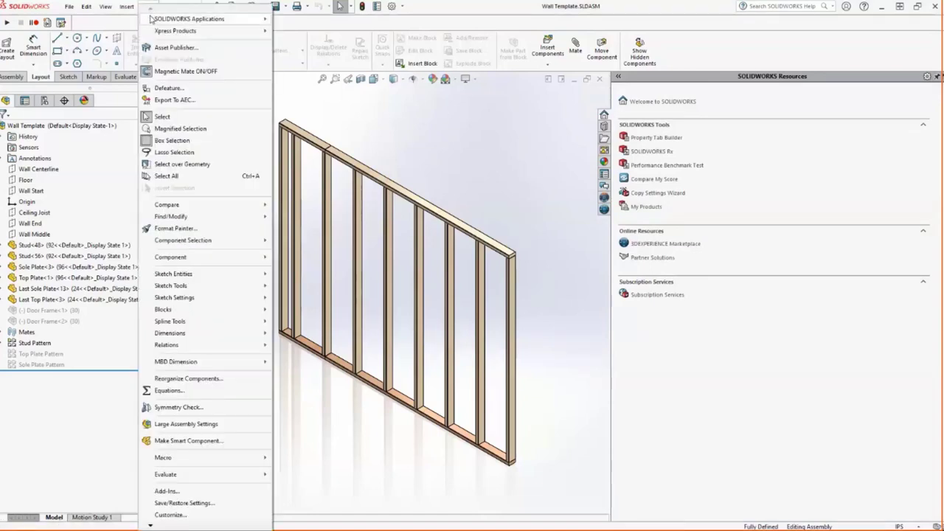
mouse_move(250, 31)
left_click(309, 31)
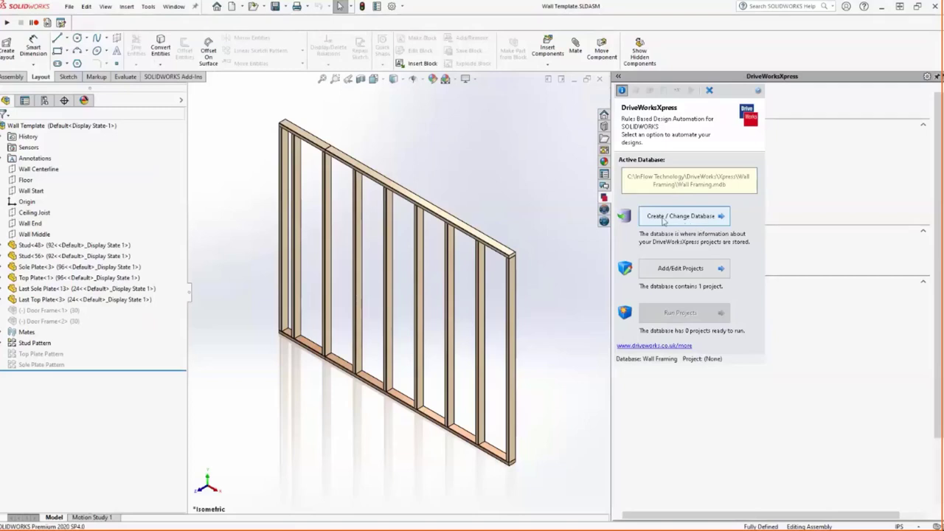
Browse to the Wall Framing folder for a database, then cancel, keeping Wall Framing.mdb.
left_click(675, 220)
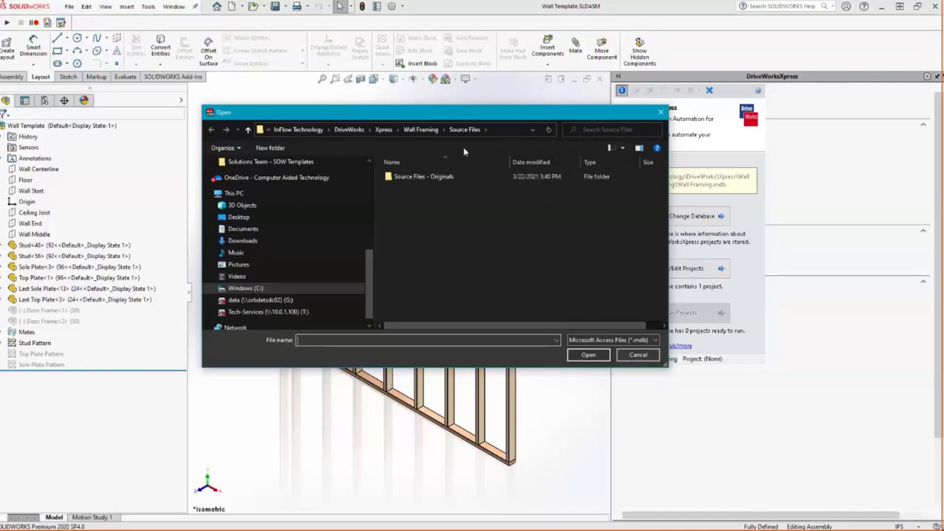
left_click(420, 129)
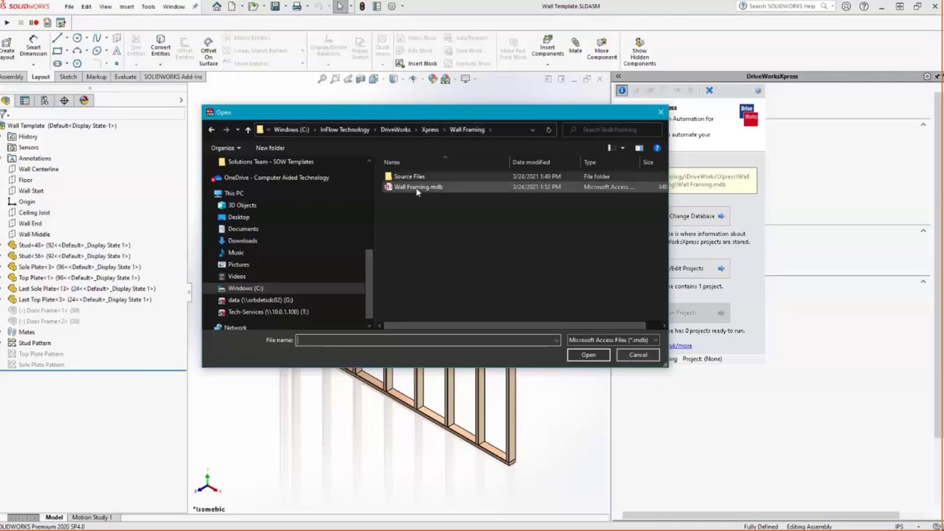
left_click(637, 354)
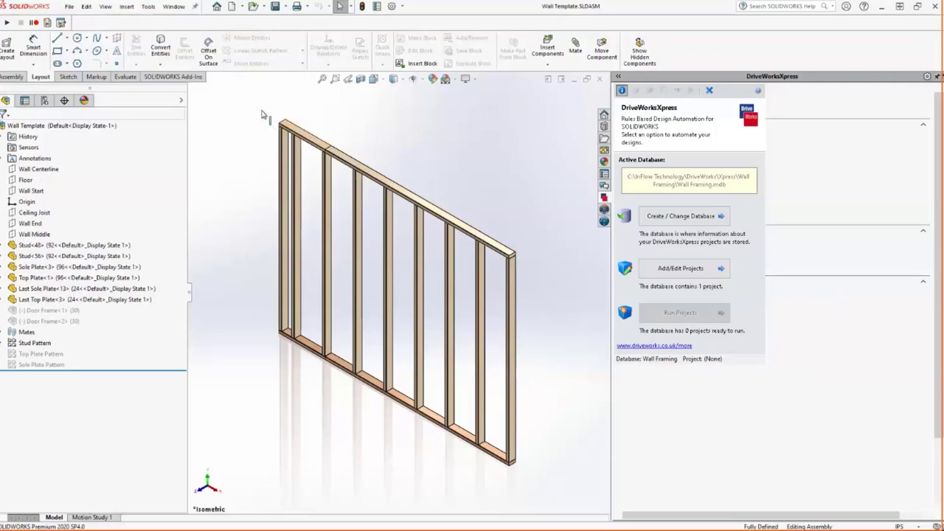
Box-select all wall components, then return to the 'Not just for complete products' slide.
left_click_drag(262, 115, 559, 484)
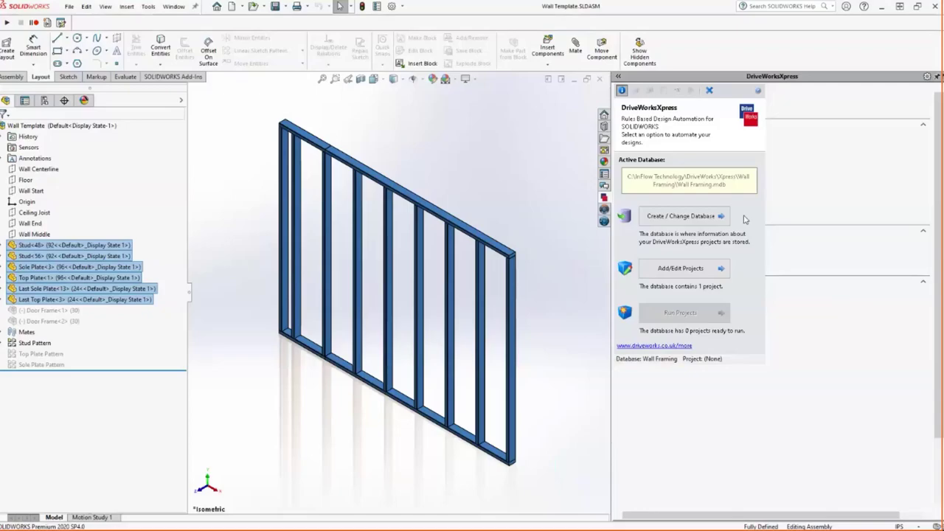
key("alt+Tab")
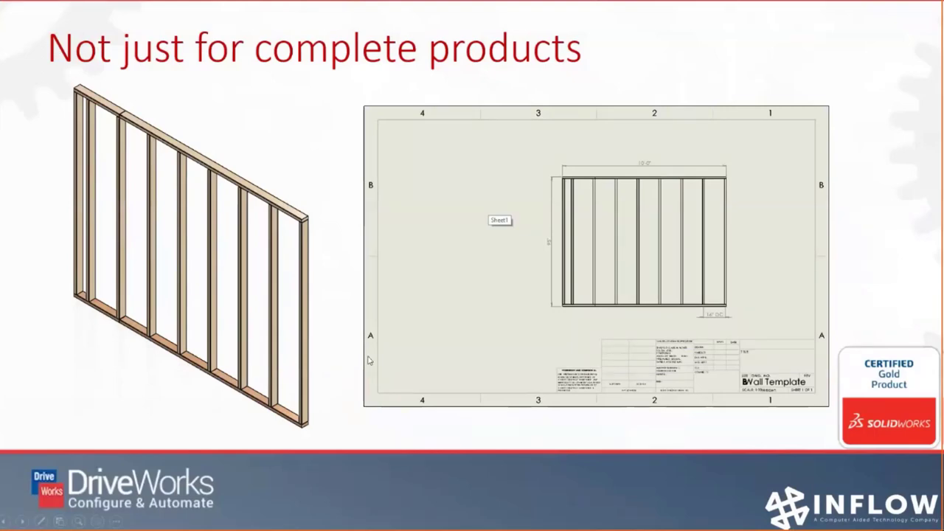
Advance the slideshow past Download Sample Projects to the closing Automate with DriveWorksXpress slide.
left_click(697, 444)
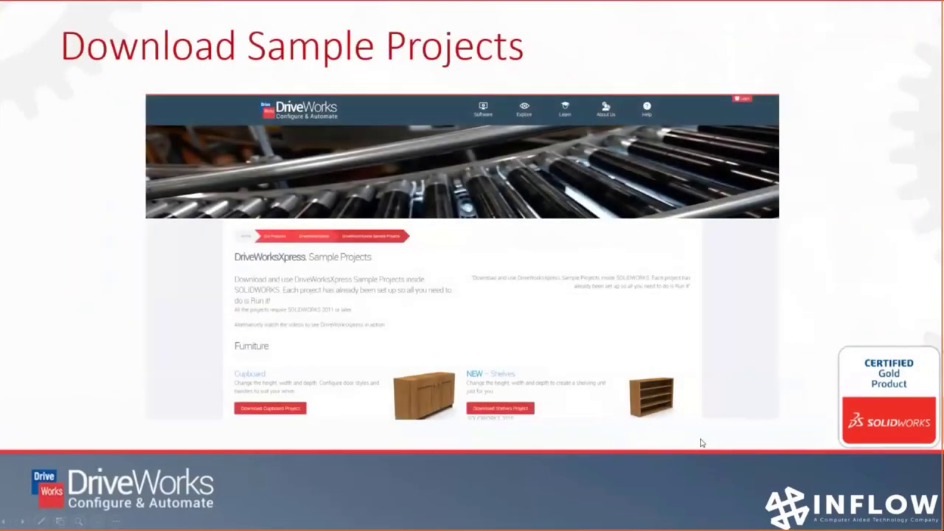
left_click(769, 445)
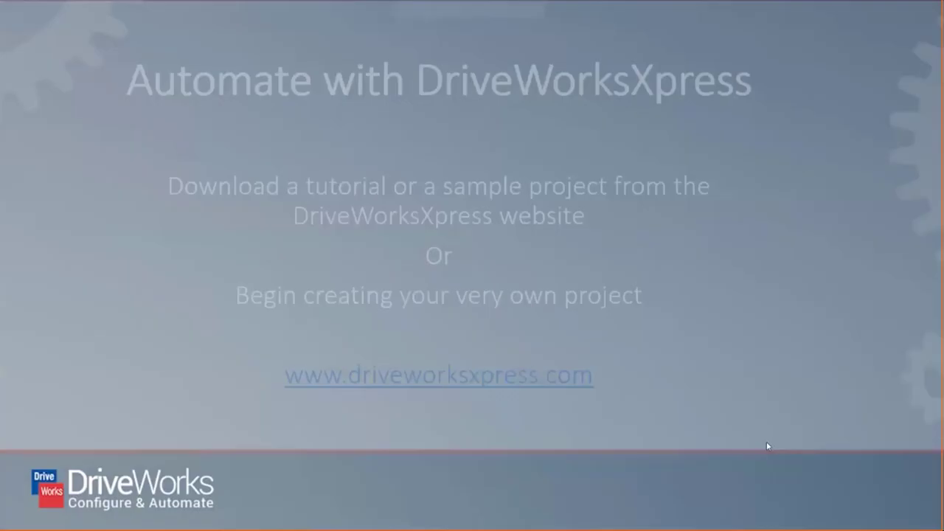